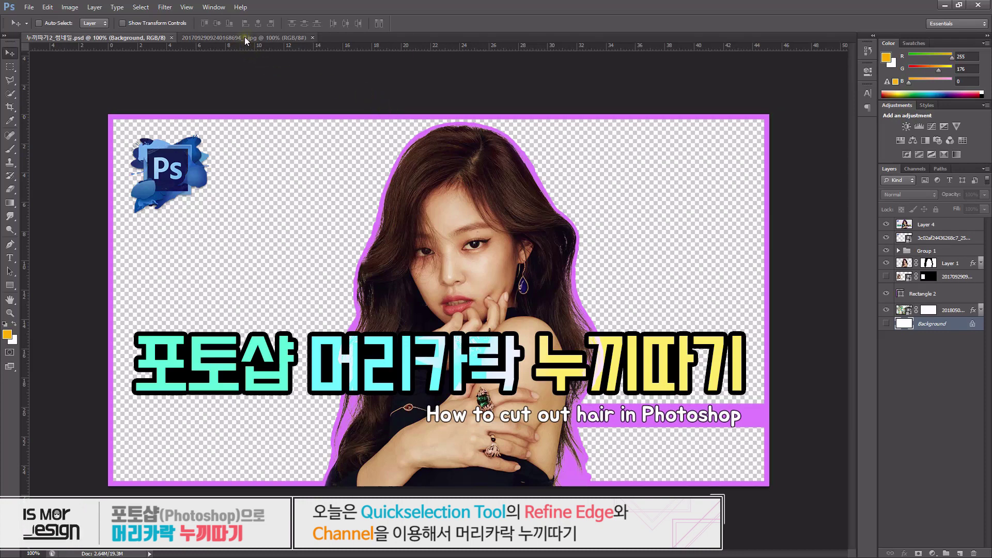
pyautogui.click(219, 39)
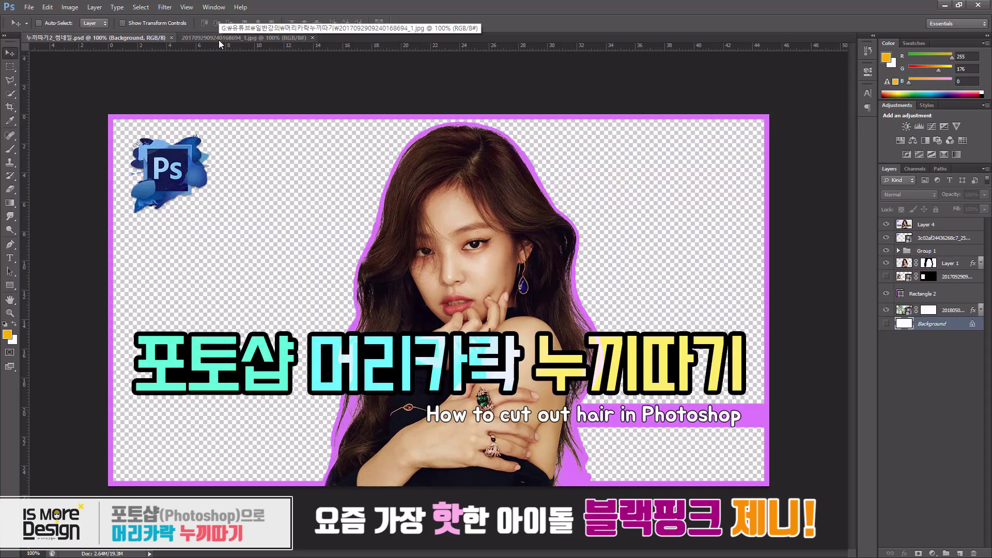
pyautogui.click(219, 40)
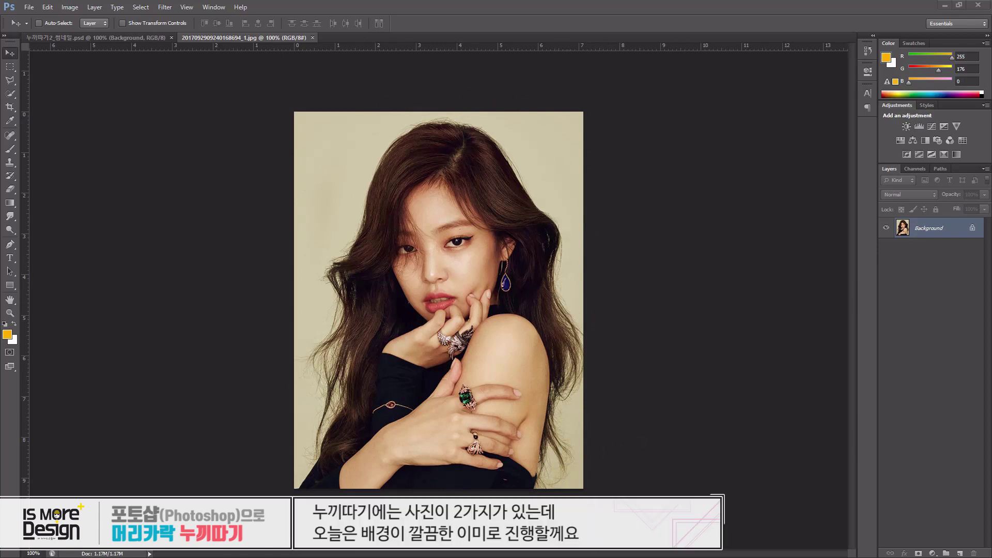
# Open the outdoor photo 2018050427426053.jpg as a busy-background comparison, return to the plain-background portrait and close the outdoor photo.
pyautogui.moveTo(516, 27); pyautogui.dragTo(532, 80)
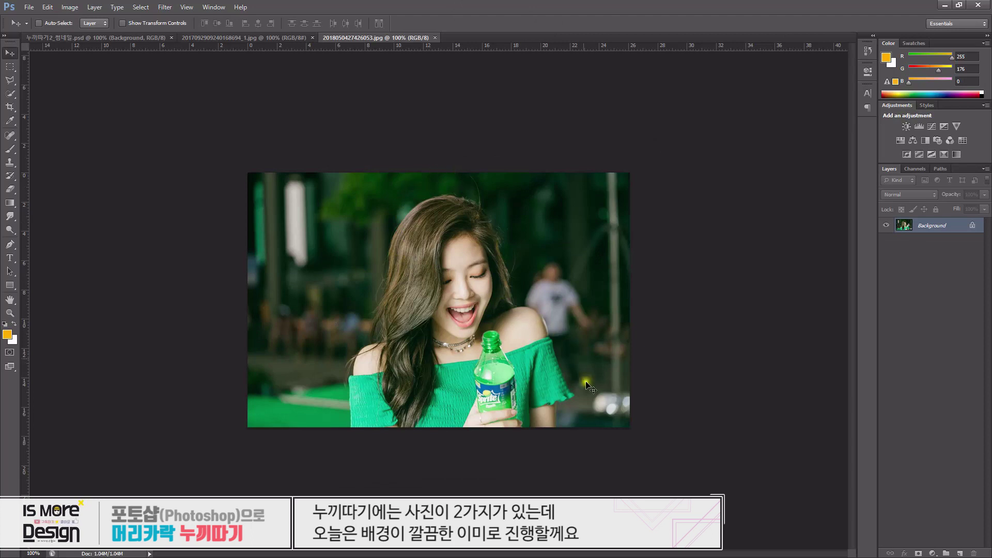
pyautogui.click(252, 37)
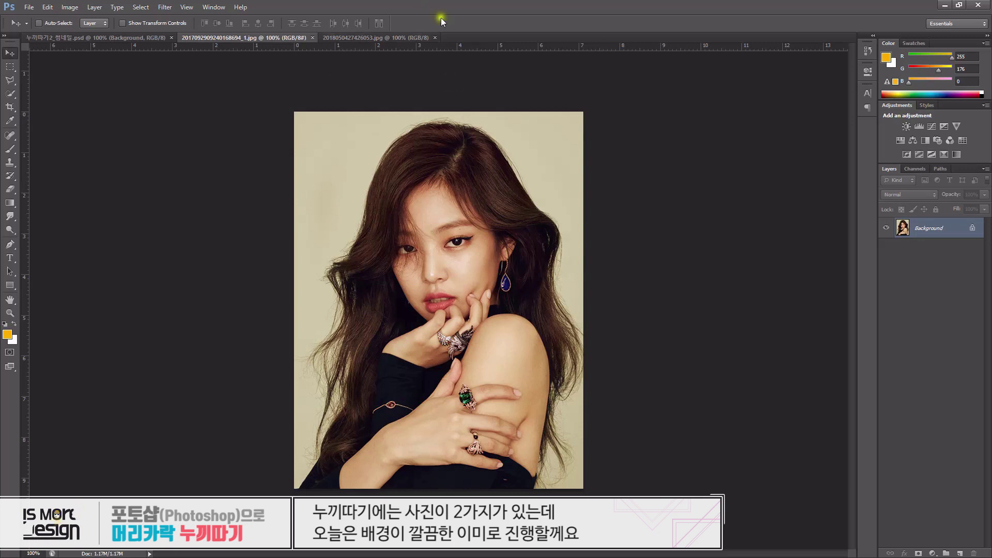
pyautogui.click(434, 37)
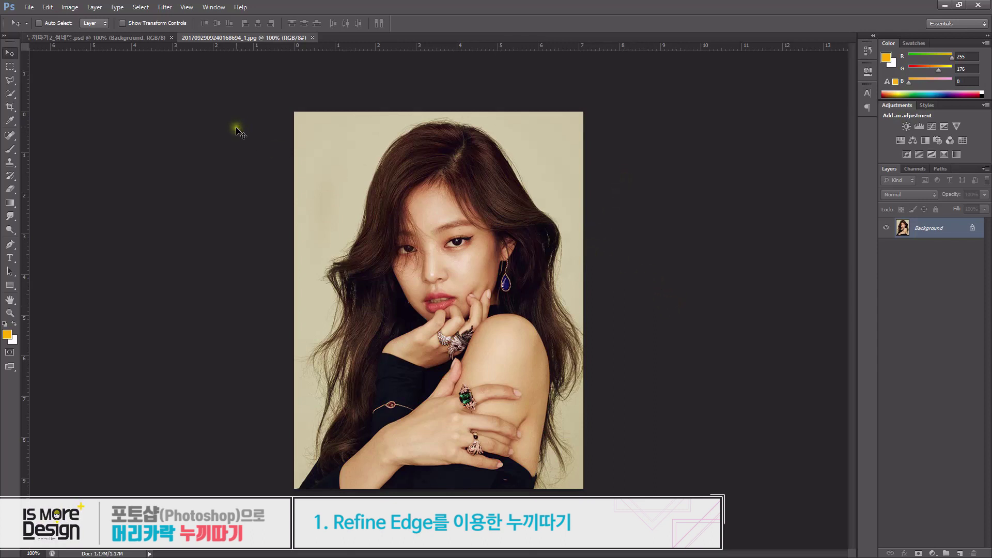
# Select the beige background on both sides of the woman with the Quick Selection Tool.
pyautogui.press('w')
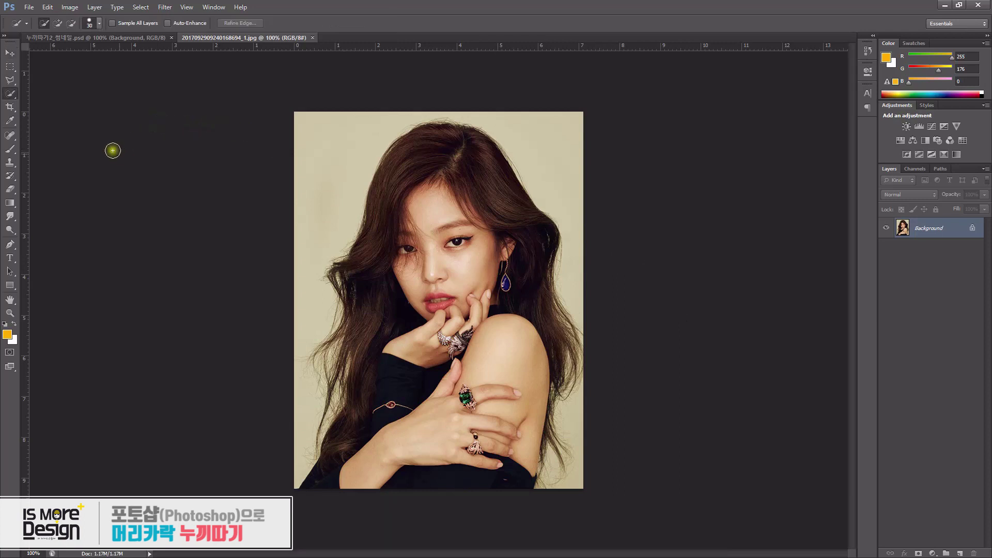
pyautogui.rightClick(41, 96)
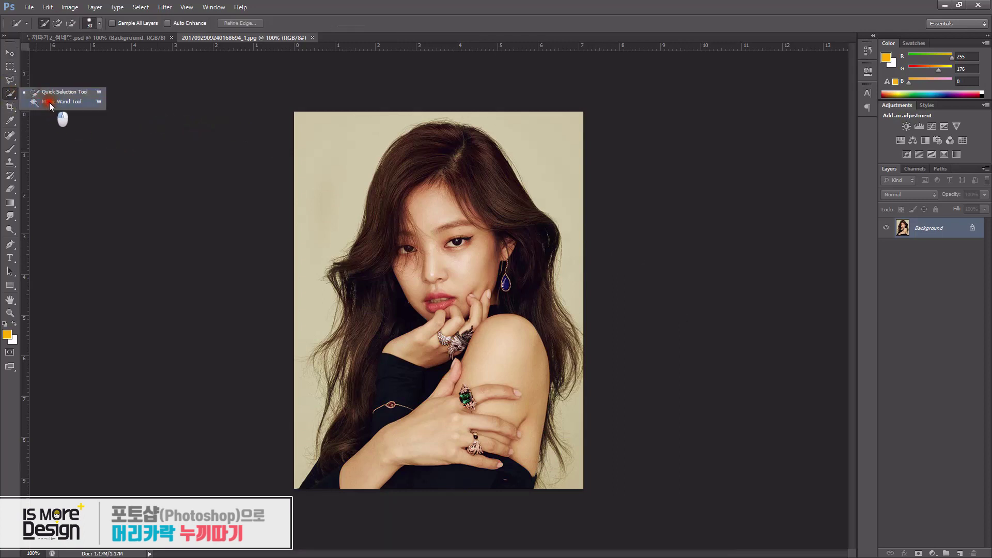
pyautogui.click(68, 95)
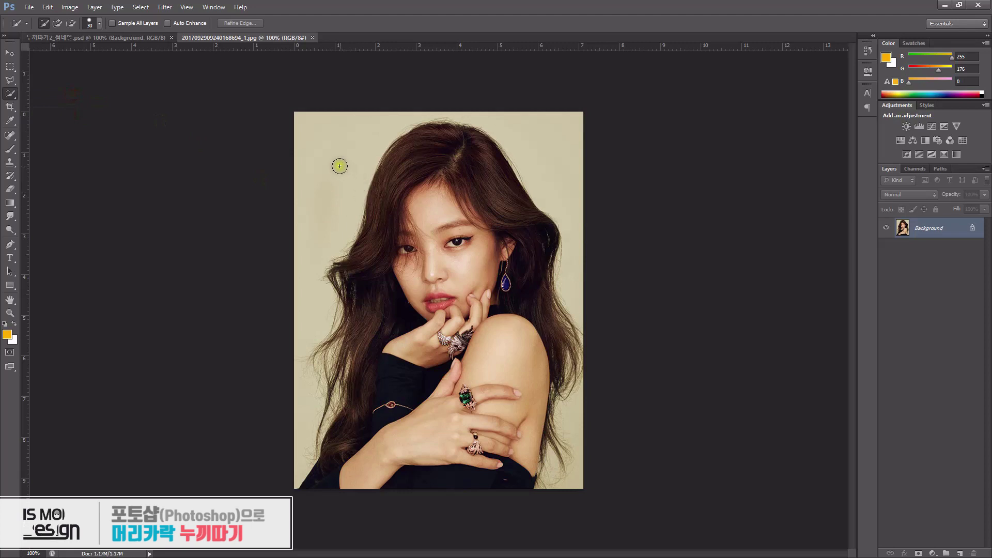
pyautogui.click(339, 165)
pyautogui.click(341, 147)
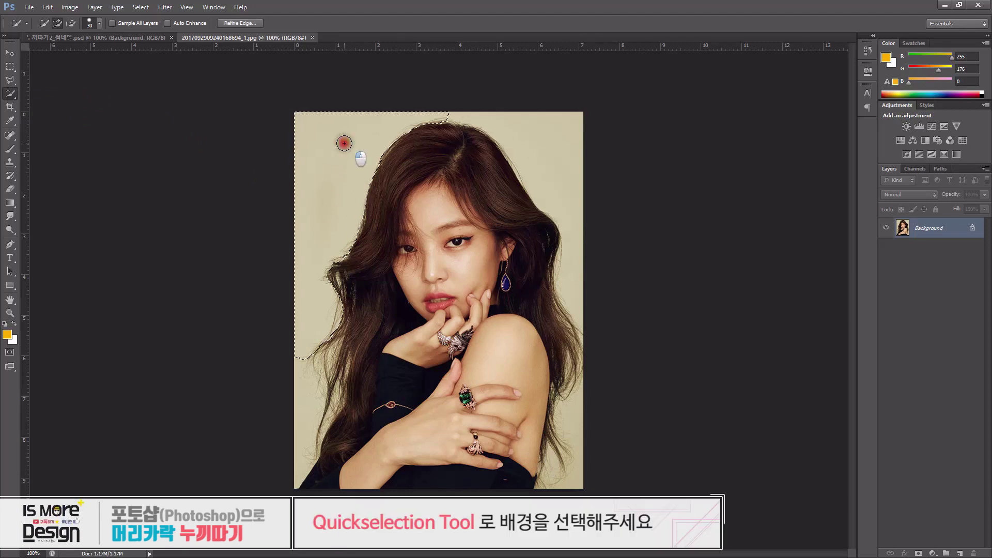
pyautogui.click(519, 125)
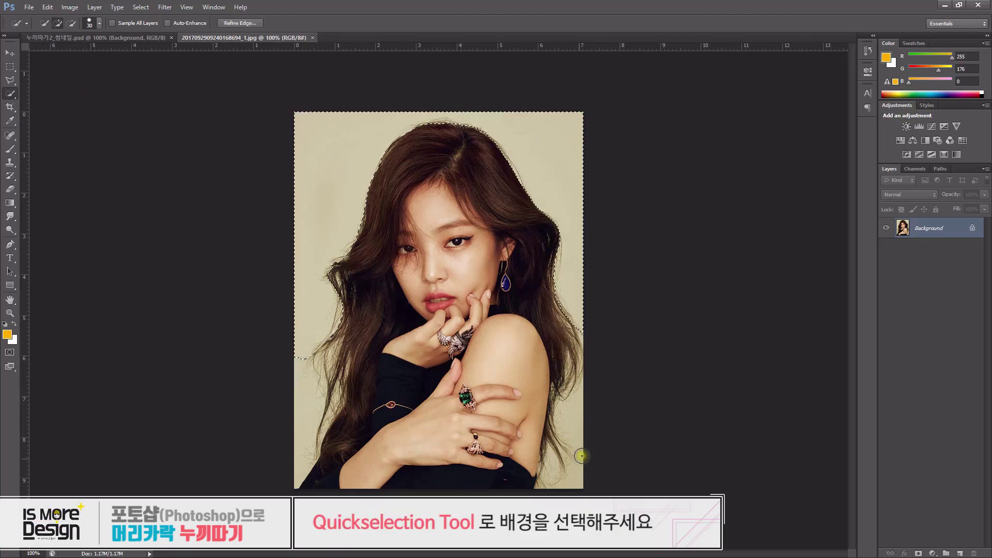
pyautogui.click(571, 433)
pyautogui.click(306, 412)
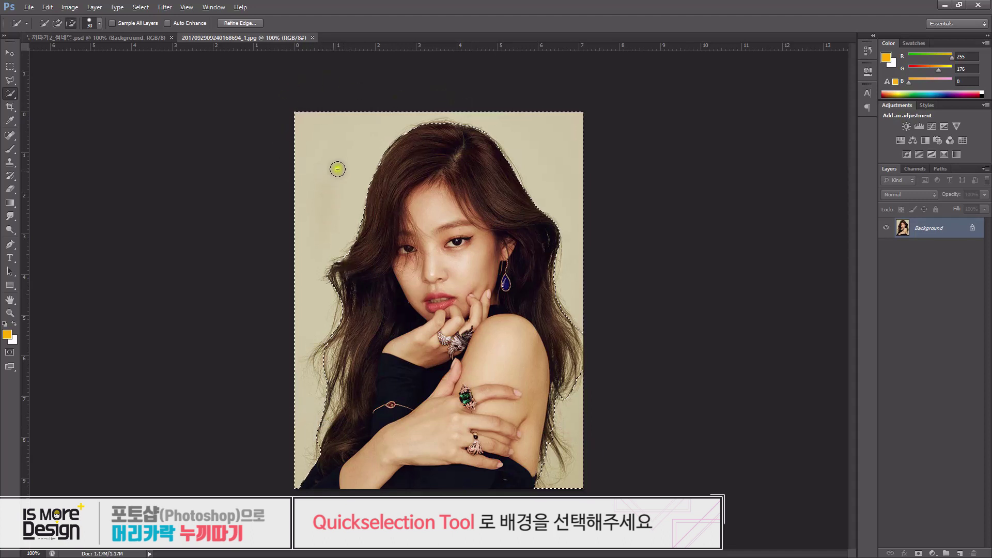
pyautogui.press('alt')
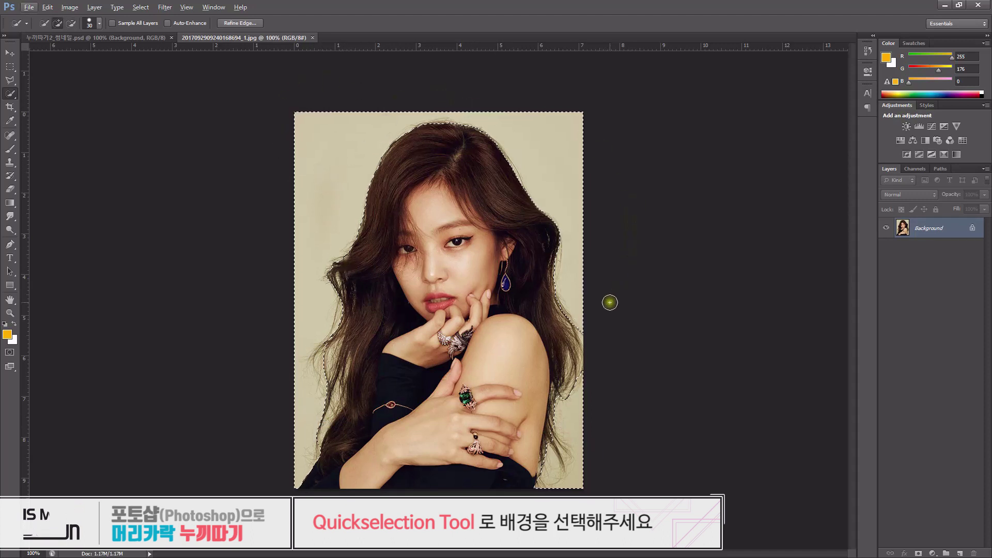
# Invert the selection so that it covers the woman instead of the background.
pyautogui.click(143, 10)
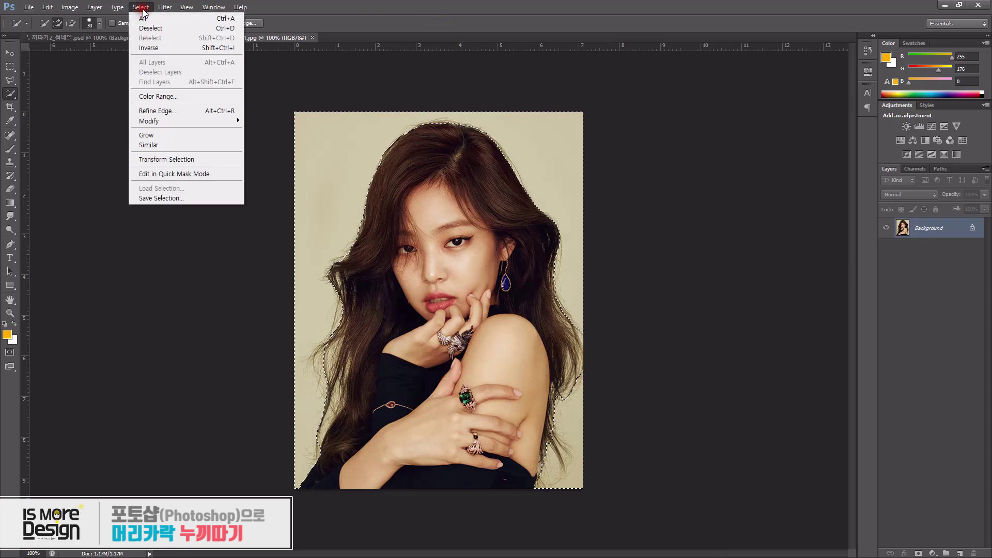
pyautogui.click(180, 48)
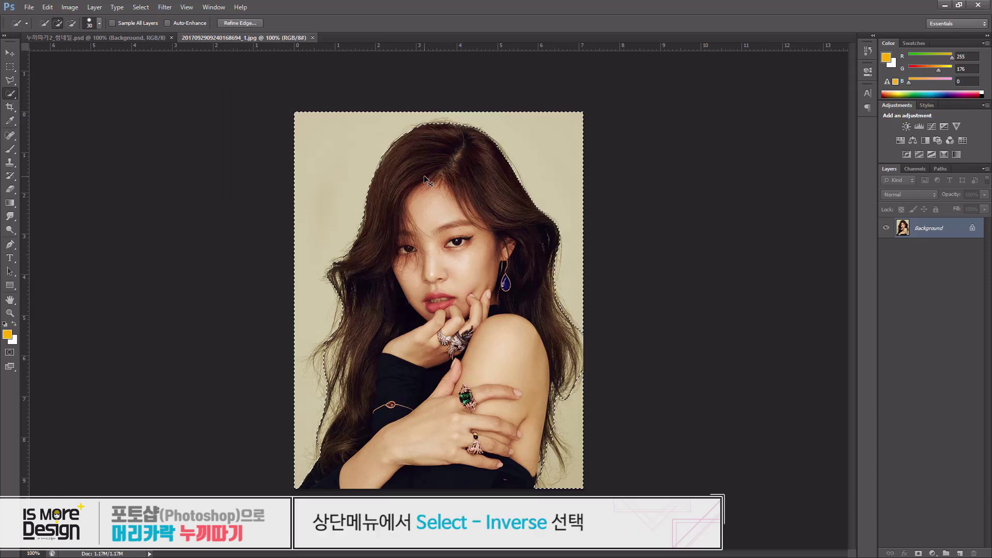
pyautogui.click(202, 49)
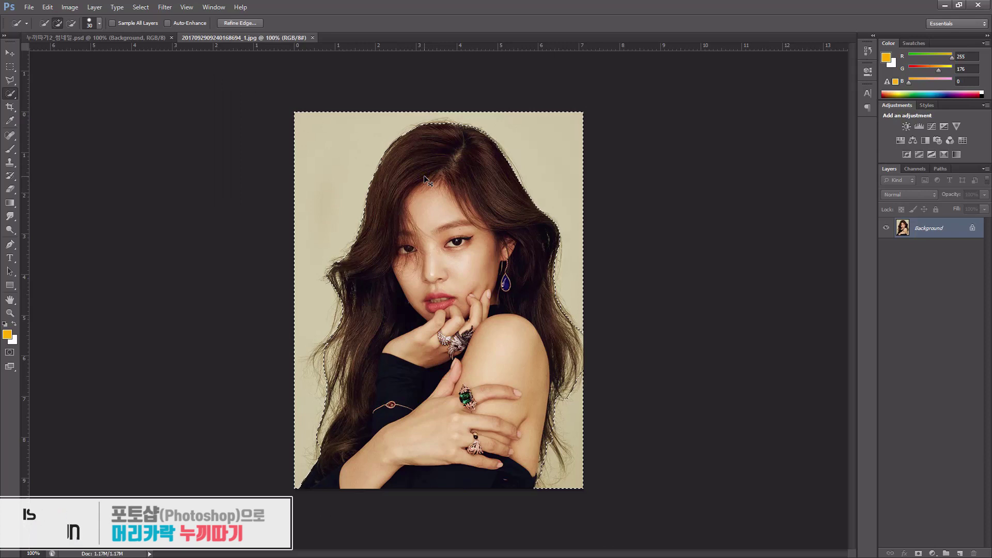
pyautogui.hotkey('ctrl', 'shift', 'i')
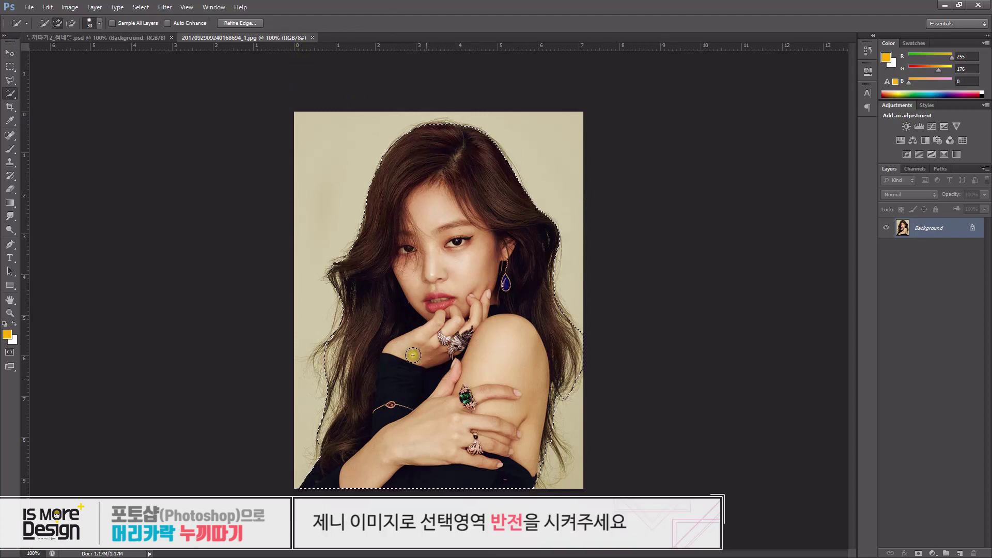
# Open Refine Edge for the selection, set its view mode to On Layers and keep the dialog clear of the portrait.
pyautogui.click(239, 21)
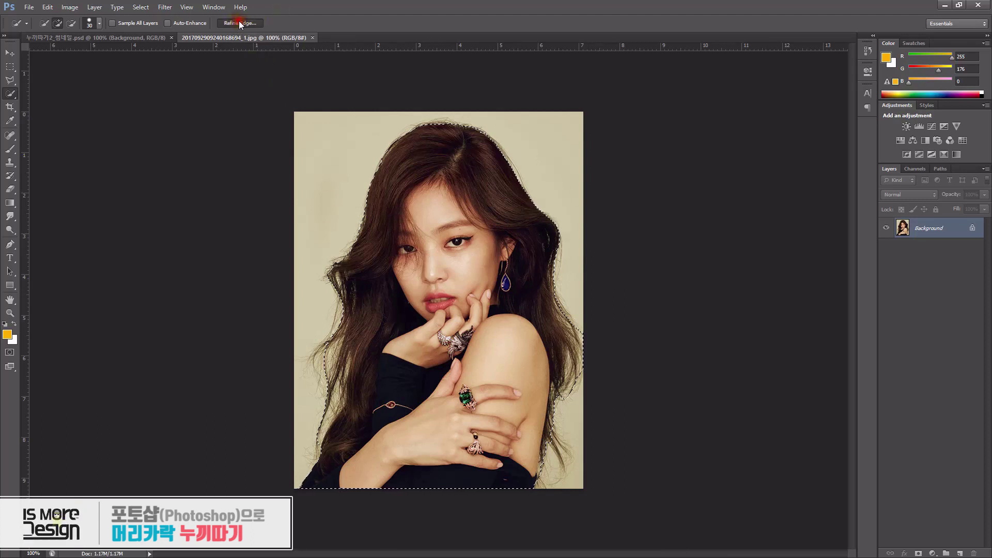
pyautogui.moveTo(491, 96); pyautogui.dragTo(695, 94)
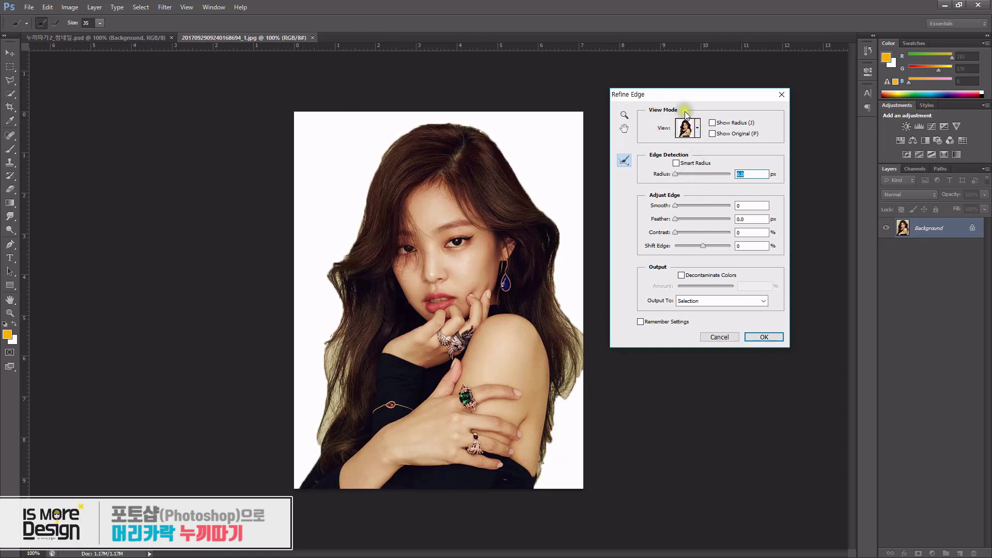
pyautogui.moveTo(680, 97); pyautogui.dragTo(638, 116)
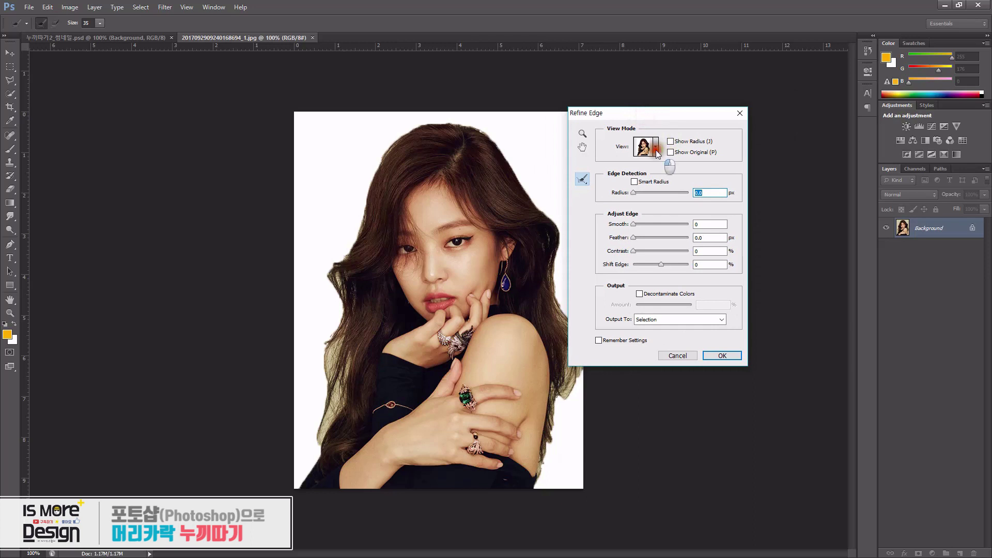
pyautogui.click(655, 148)
pyautogui.click(620, 279)
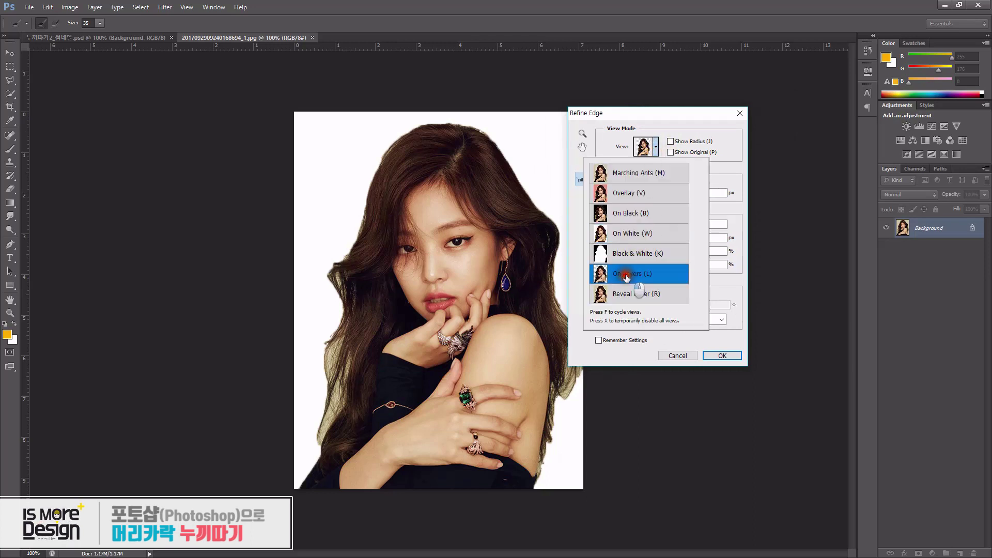
pyautogui.click(732, 175)
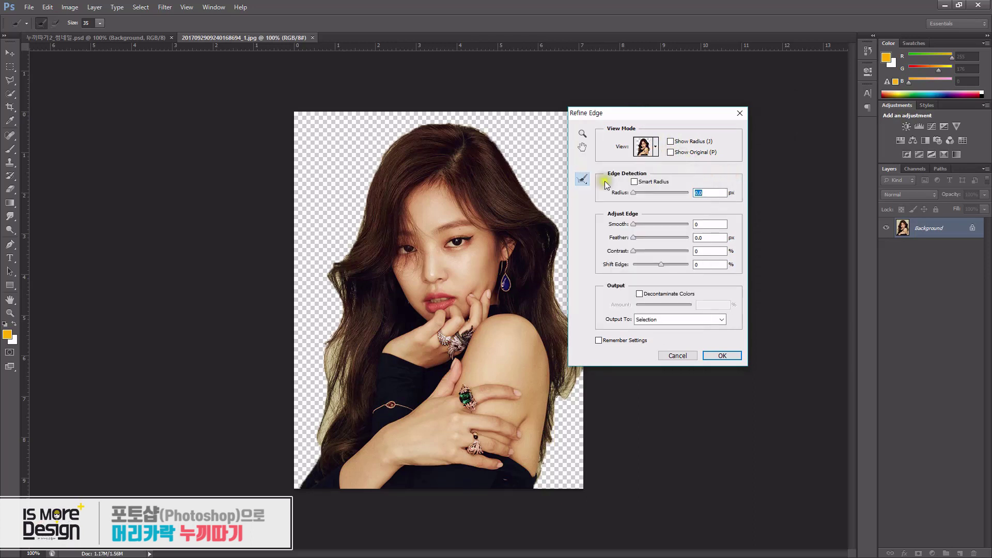
pyautogui.press('w')
pyautogui.click(655, 148)
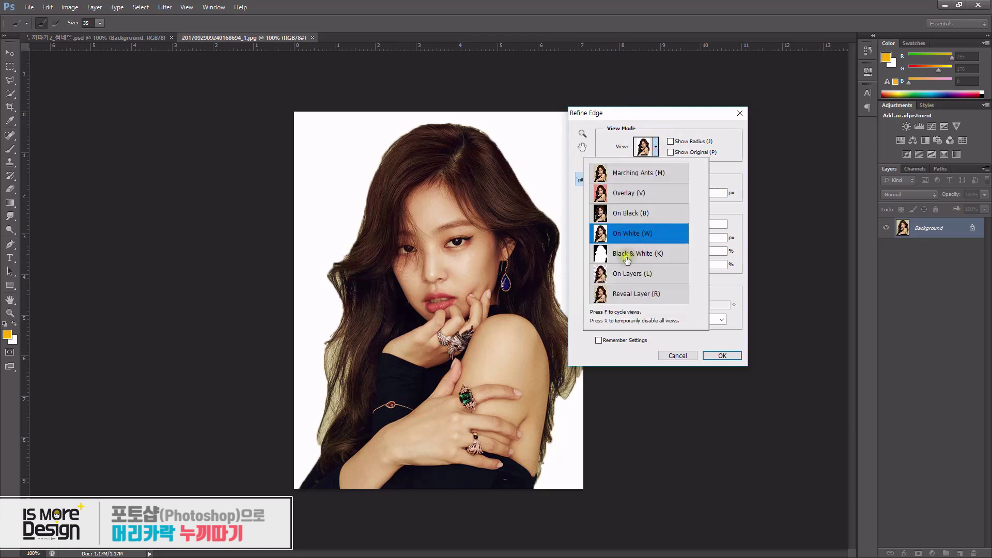
pyautogui.click(619, 275)
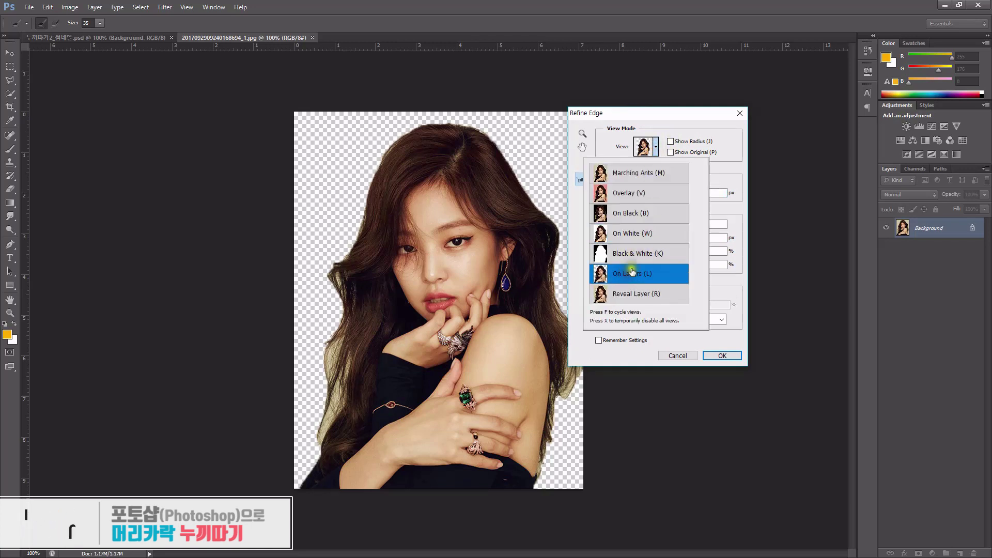
pyautogui.click(728, 174)
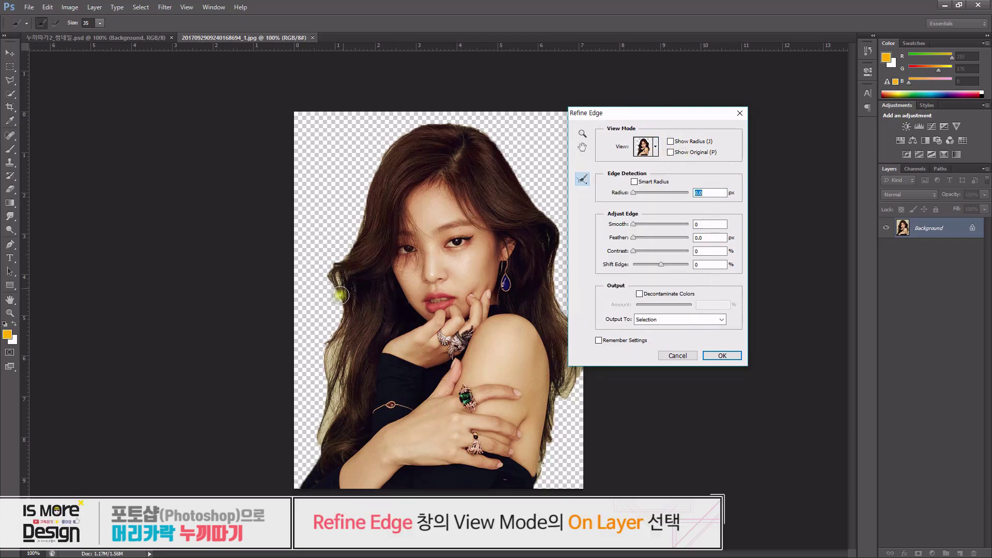
pyautogui.moveTo(671, 111); pyautogui.dragTo(724, 107)
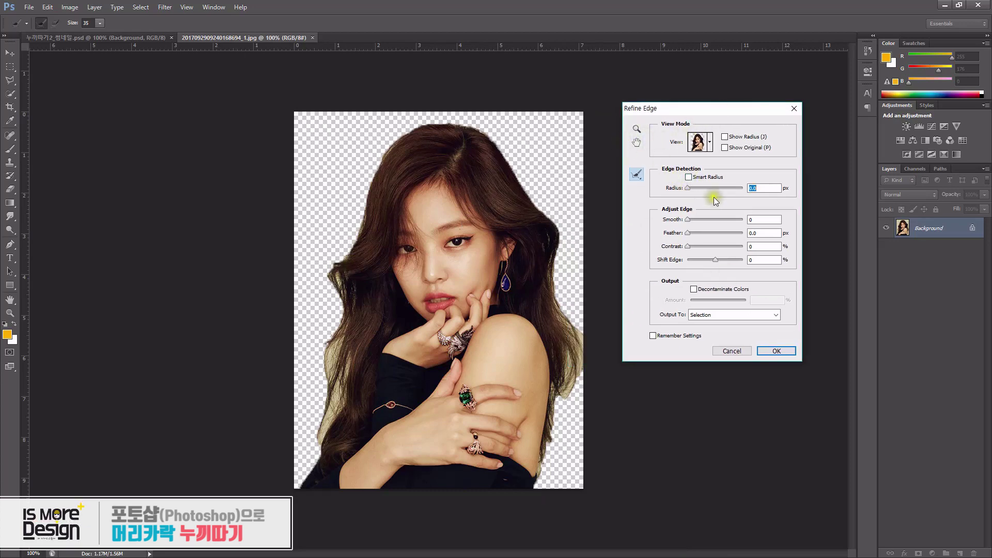
pyautogui.click(691, 189)
pyautogui.moveTo(689, 187); pyautogui.dragTo(687, 188)
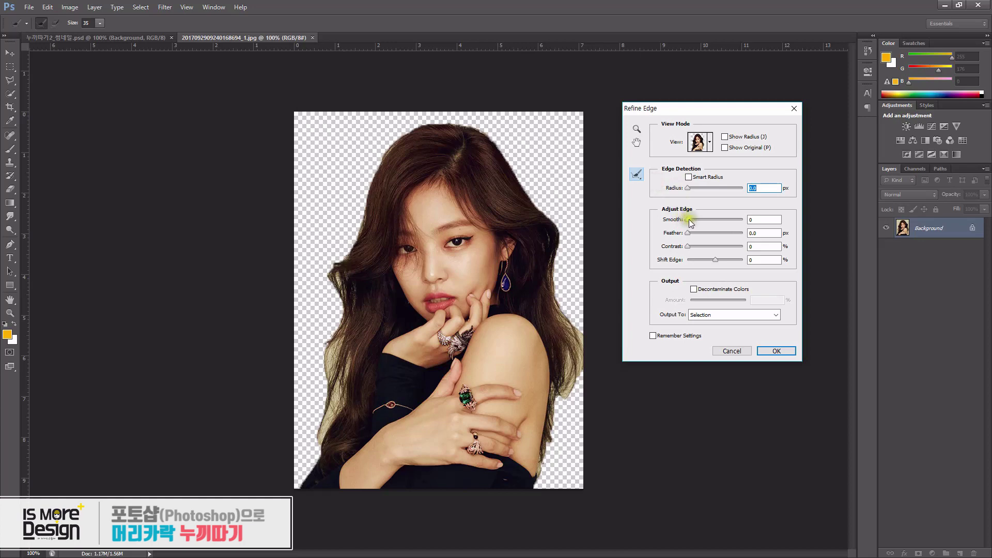
pyautogui.click(688, 220)
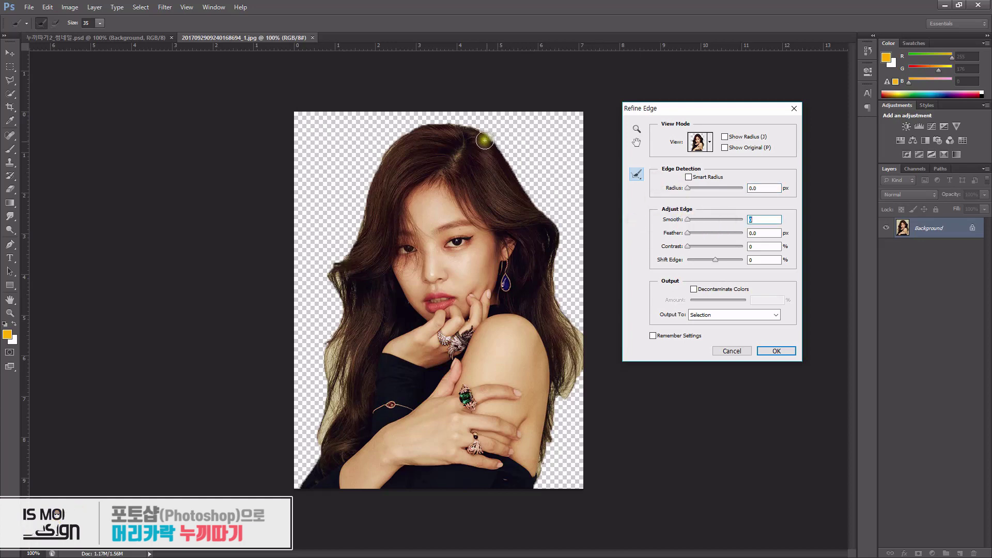
# Brush the refinement radius along the hair and arm outline on the portrait's right side to clean up the strands.
pyautogui.moveTo(497, 133)
pyautogui.mouseDown()
pyautogui.moveTo(552, 222)
pyautogui.moveTo(556, 294)
pyautogui.moveTo(585, 350)
pyautogui.mouseUp()
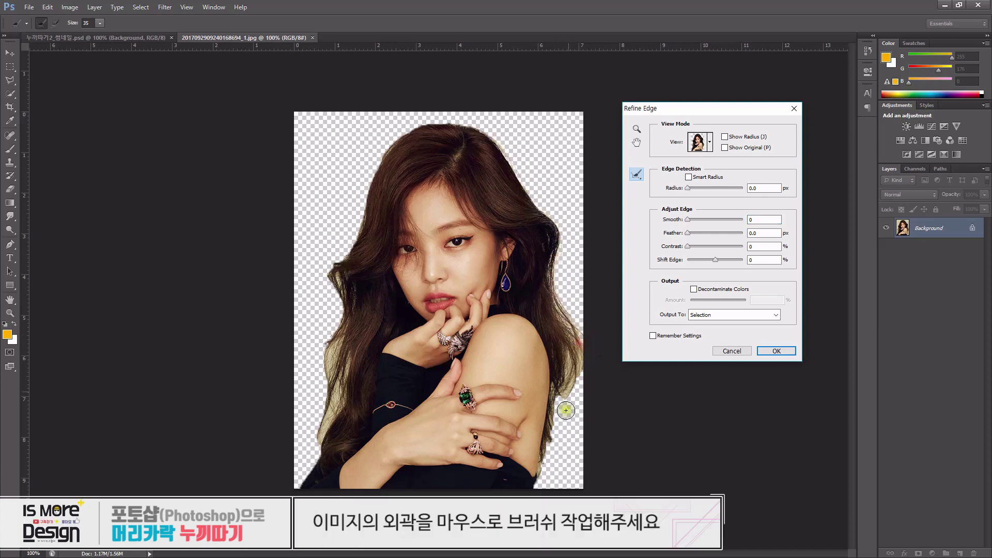
pyautogui.moveTo(557, 402); pyautogui.dragTo(537, 493)
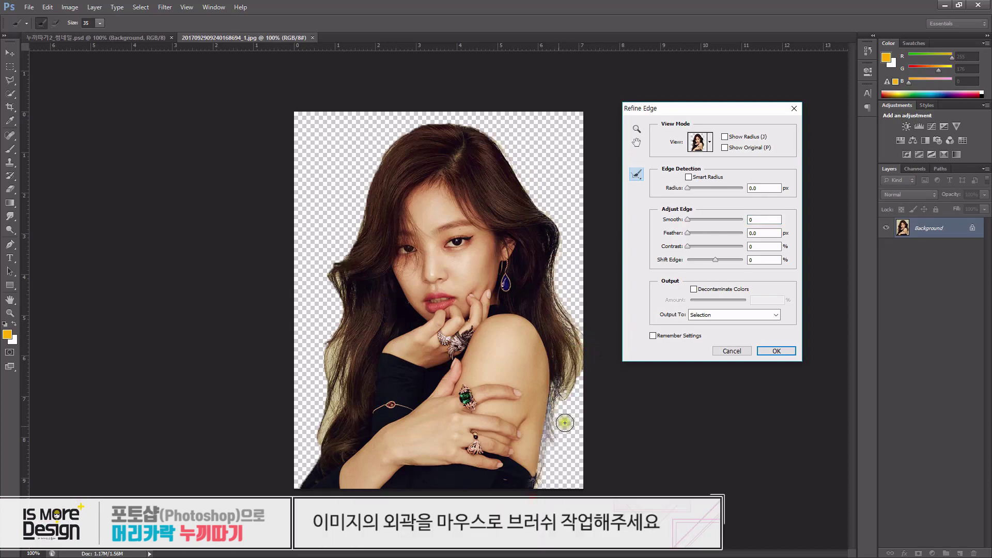
pyautogui.moveTo(554, 384)
pyautogui.mouseDown()
pyautogui.moveTo(588, 390)
pyautogui.moveTo(587, 402)
pyautogui.moveTo(589, 354)
pyautogui.moveTo(577, 362)
pyautogui.mouseUp()
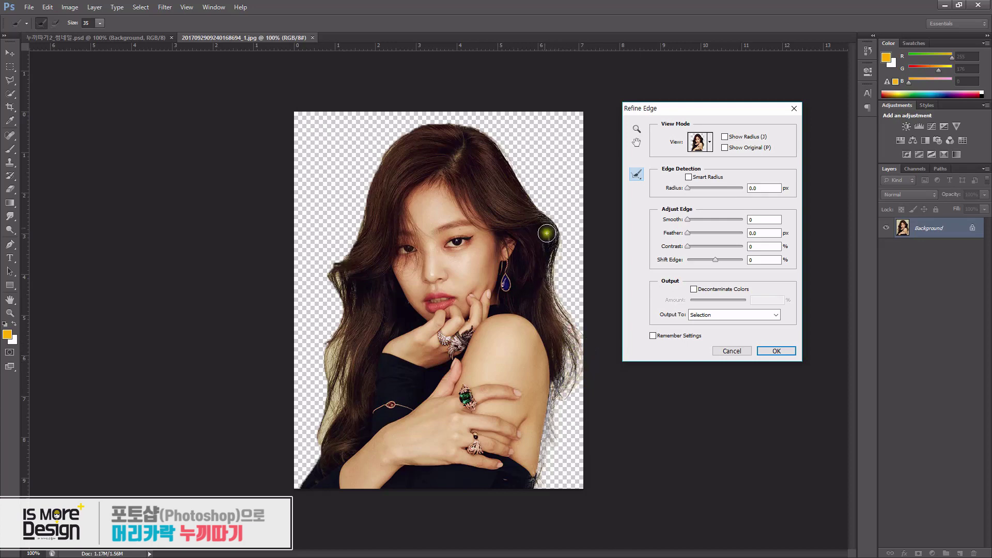
pyautogui.moveTo(551, 247); pyautogui.dragTo(551, 248)
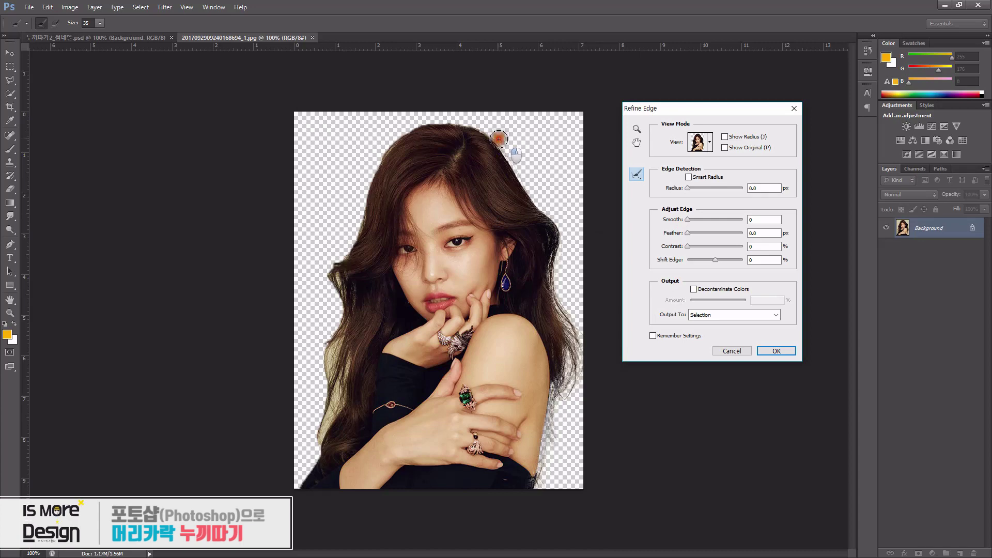
# Brush the refinement radius over the top of the head and down the left hair outline to the lower edge of the portrait.
pyautogui.moveTo(497, 138)
pyautogui.mouseDown()
pyautogui.moveTo(455, 119)
pyautogui.moveTo(413, 128)
pyautogui.moveTo(374, 177)
pyautogui.moveTo(351, 253)
pyautogui.moveTo(323, 276)
pyautogui.moveTo(339, 294)
pyautogui.mouseUp()
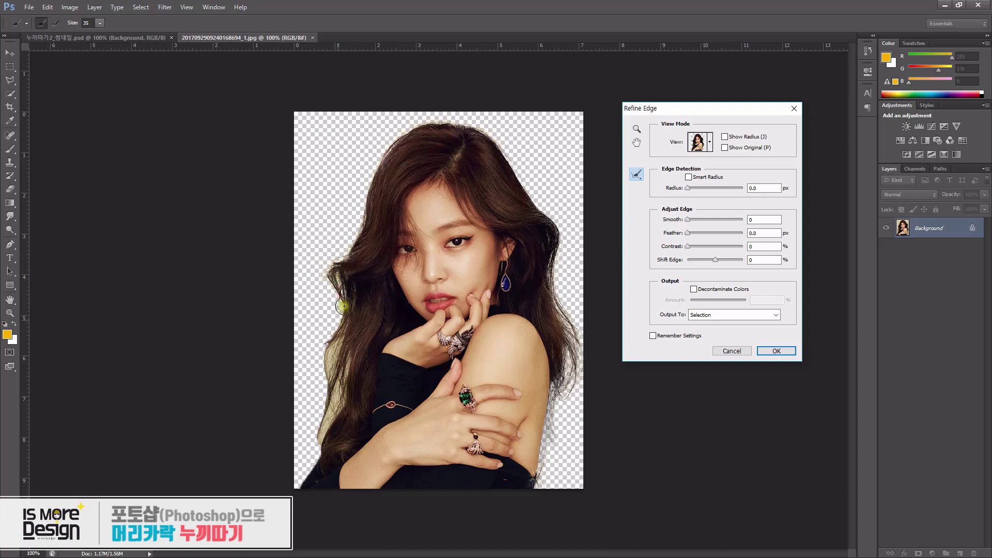
pyautogui.moveTo(497, 137)
pyautogui.mouseDown()
pyautogui.moveTo(450, 124)
pyautogui.moveTo(413, 128)
pyautogui.moveTo(385, 157)
pyautogui.moveTo(328, 272)
pyautogui.moveTo(339, 294)
pyautogui.moveTo(350, 284)
pyautogui.moveTo(340, 331)
pyautogui.moveTo(313, 362)
pyautogui.mouseUp()
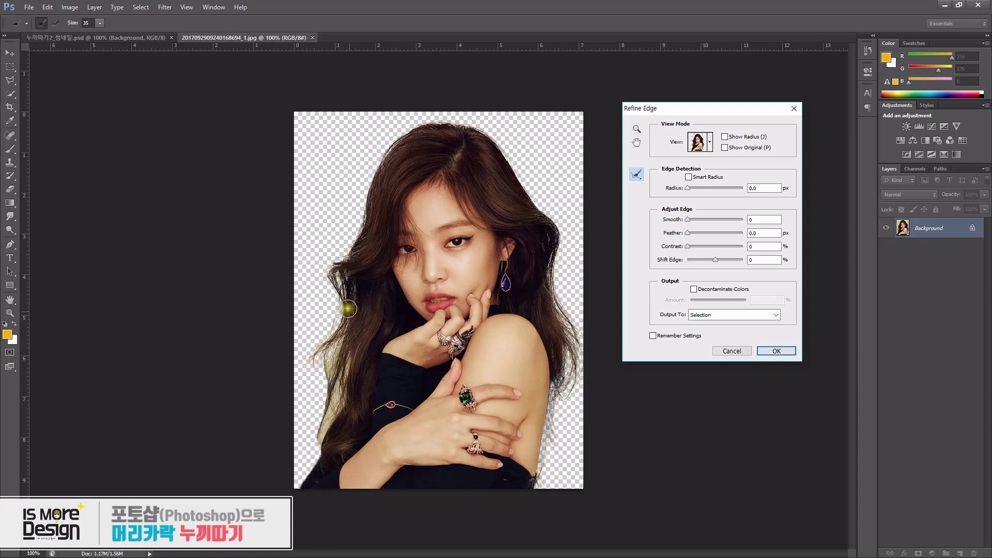
pyautogui.moveTo(346, 299)
pyautogui.mouseDown()
pyautogui.moveTo(327, 386)
pyautogui.moveTo(337, 391)
pyautogui.moveTo(309, 455)
pyautogui.mouseUp()
pyautogui.moveTo(349, 357); pyautogui.dragTo(309, 512)
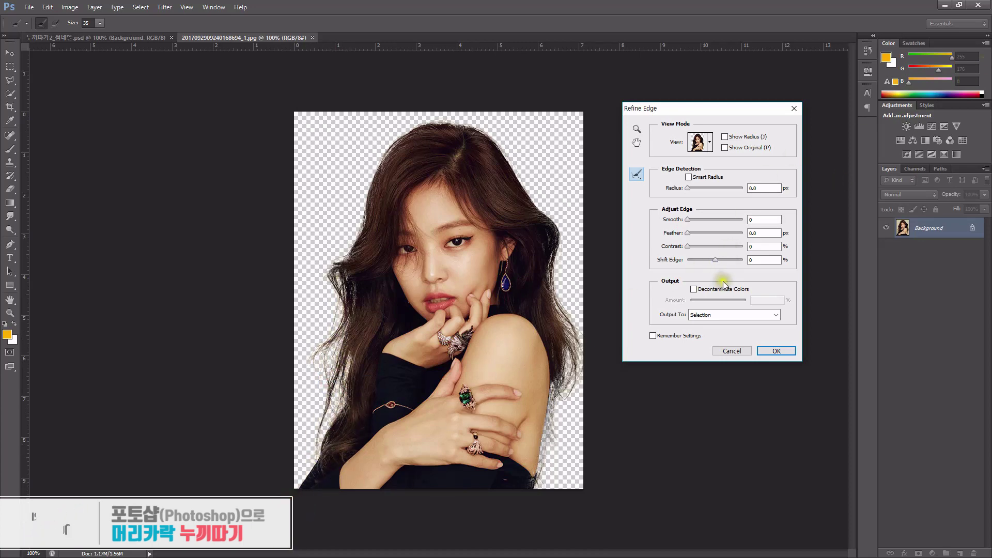
pyautogui.click(673, 283)
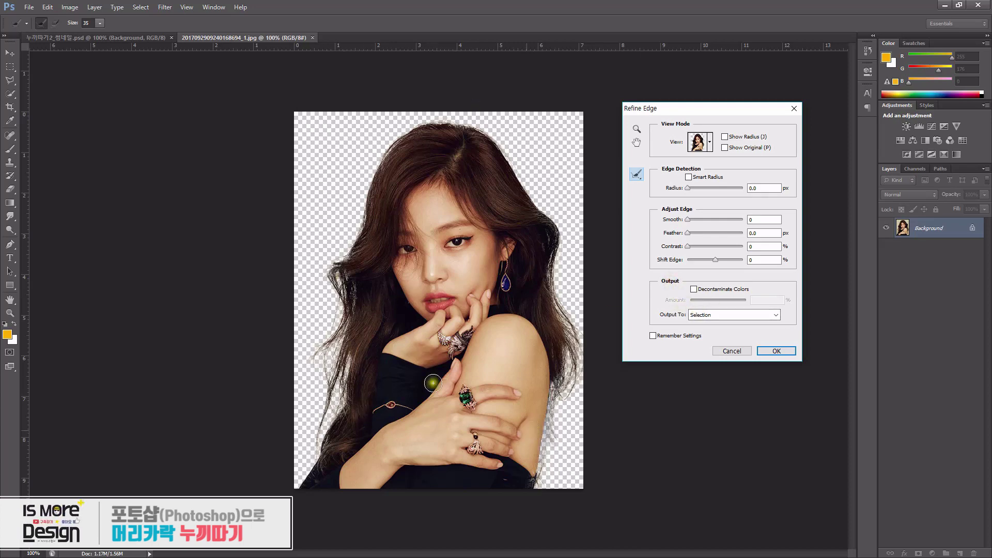
# Output the refined selection to a New Layer with Layer Mask and apply Refine Edge.
pyautogui.click(721, 315)
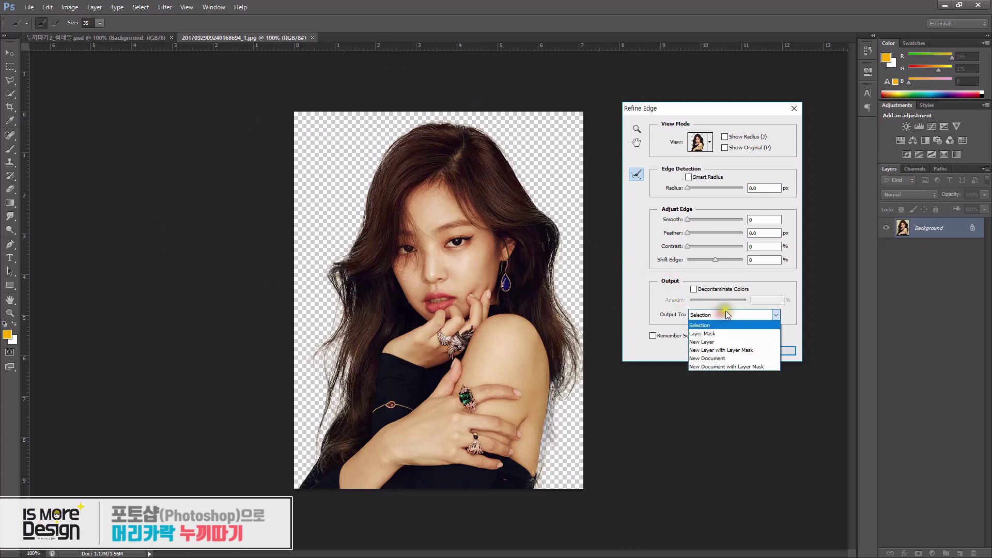
pyautogui.click(720, 350)
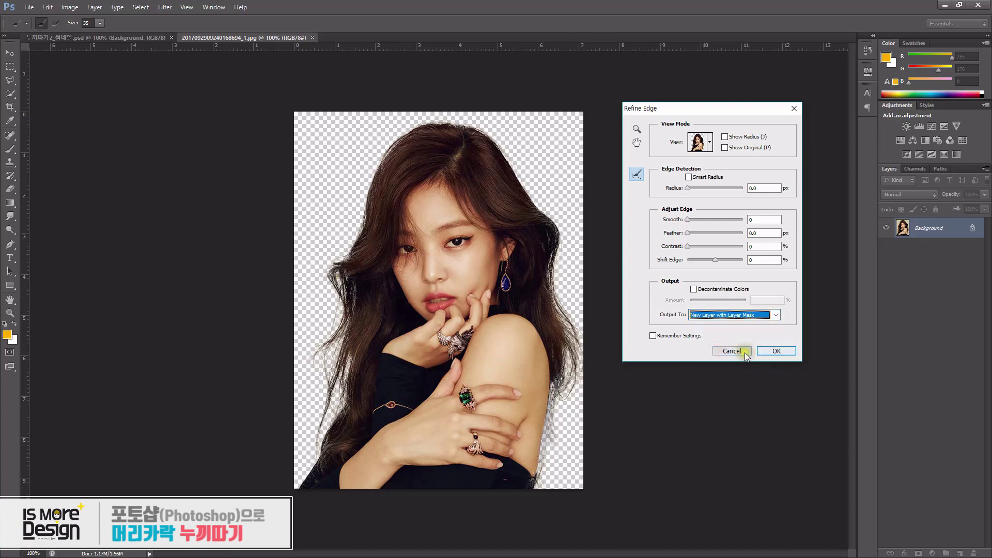
pyautogui.click(777, 350)
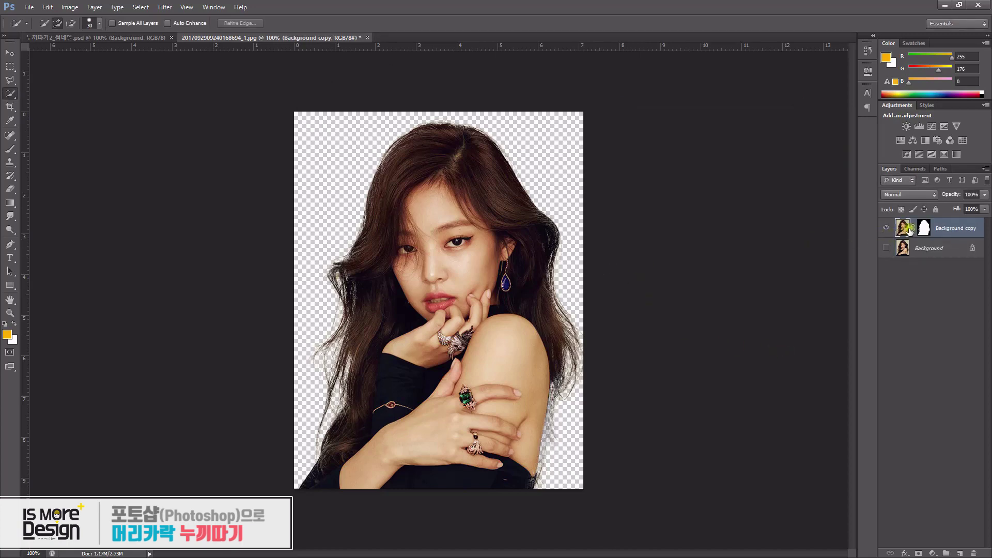
# Toggle the Background copy layer's mask off and on to compare the cutout with the original photo.
pyautogui.press('v')
pyautogui.click(924, 229)
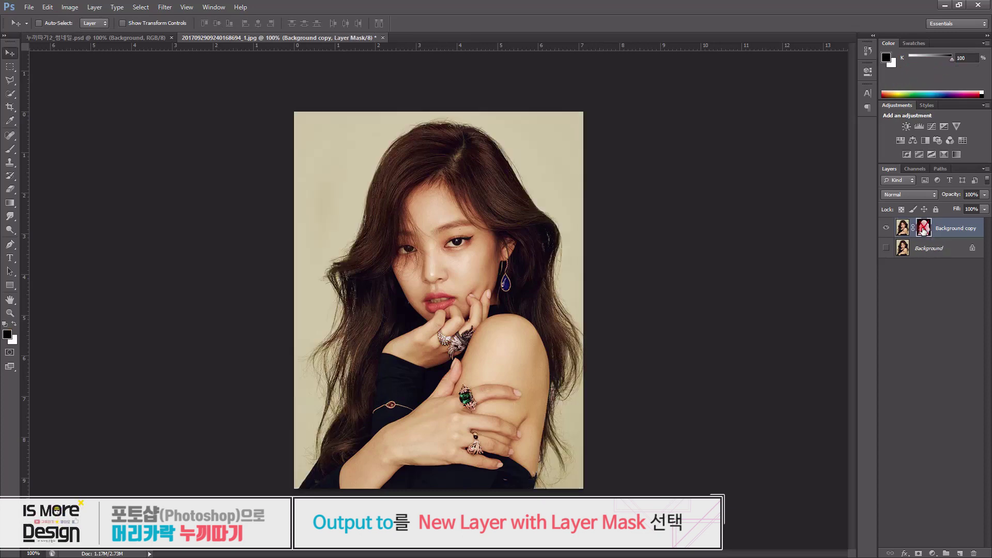
pyautogui.keyDown('shift'); pyautogui.click(924, 228); pyautogui.keyUp('shift')
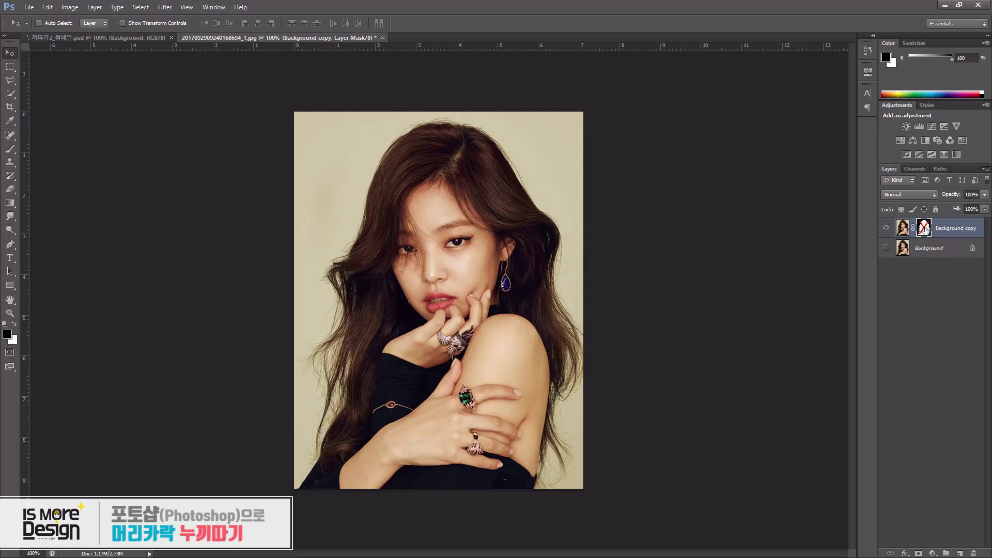
pyautogui.keyDown('shift'); pyautogui.click(925, 230); pyautogui.keyUp('shift')
pyautogui.keyDown('shift'); pyautogui.click(923, 231); pyautogui.keyUp('shift')
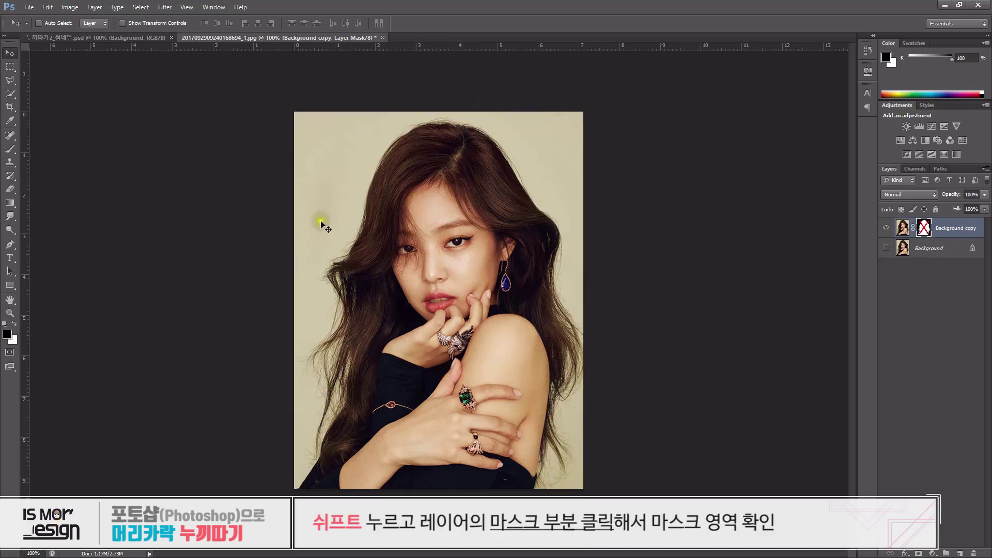
pyautogui.keyDown('shift'); pyautogui.click(925, 231); pyautogui.keyUp('shift')
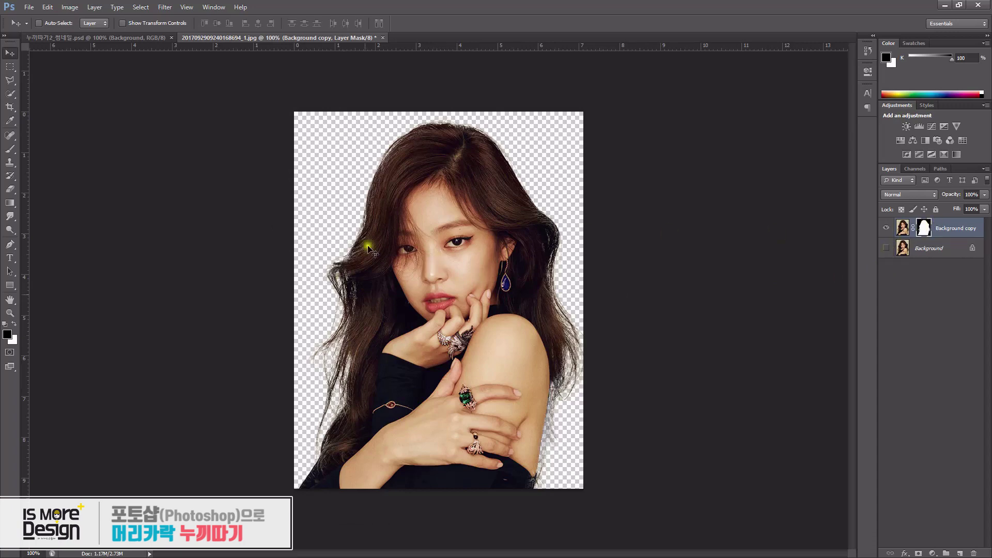
# Add a new layer directly above the Background layer and fill it with the orange foreground colour.
pyautogui.click(941, 256)
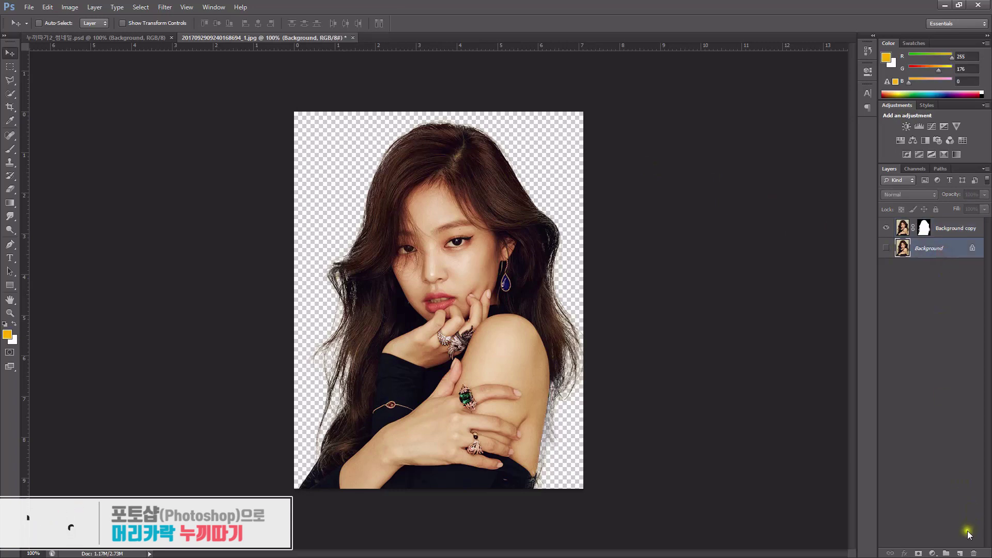
pyautogui.click(959, 554)
pyautogui.press('e')
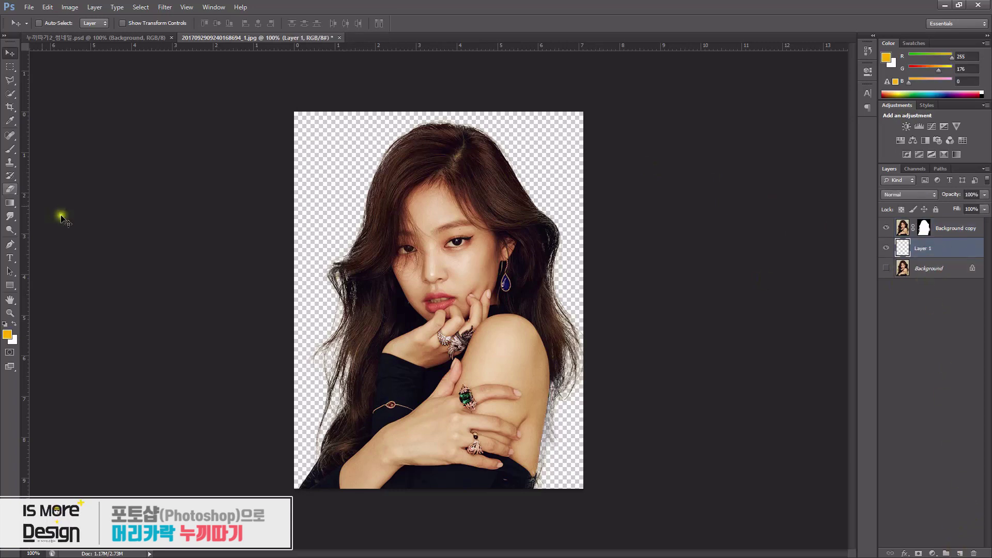
pyautogui.hotkey('alt', 'BackSpace')
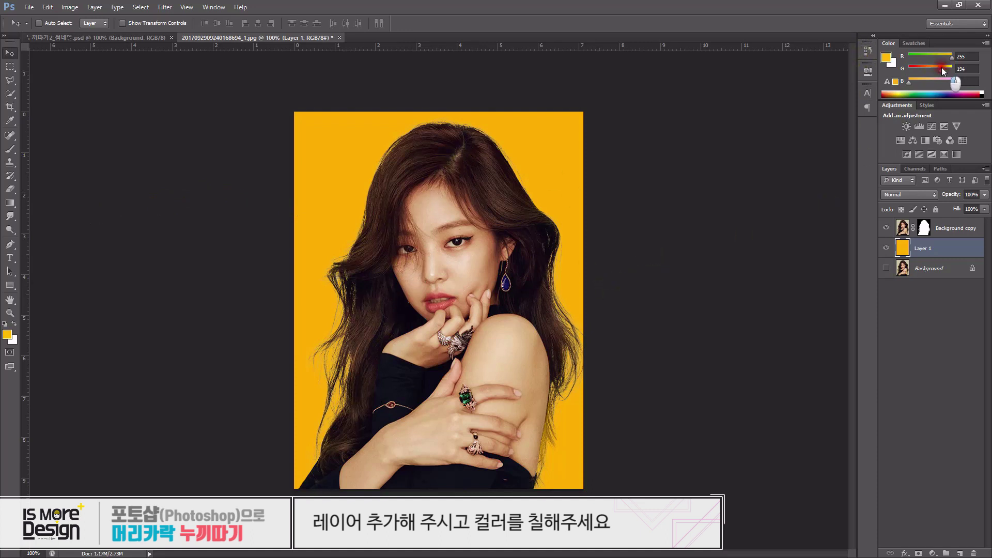
# Set the foreground colour to blue (R 0, G 137, B 255) and refill Layer 1 with it.
pyautogui.click(886, 57)
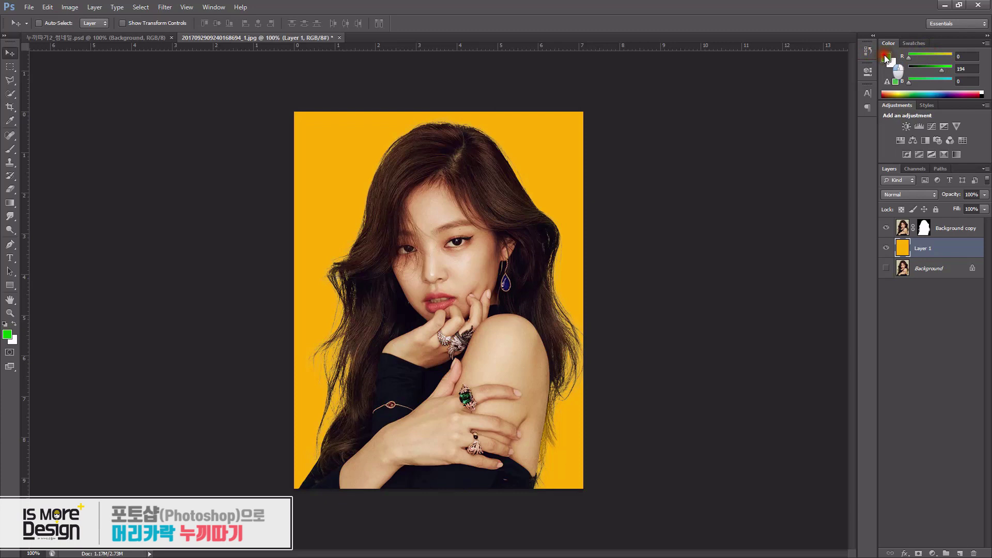
pyautogui.moveTo(937, 77); pyautogui.dragTo(953, 79)
pyautogui.click(933, 67)
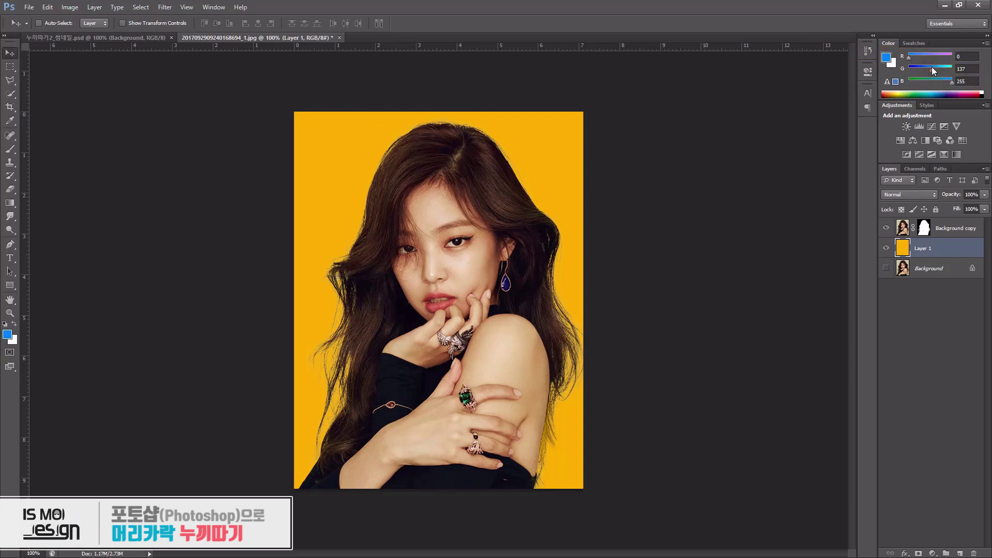
pyautogui.hotkey('alt', 'Delete')
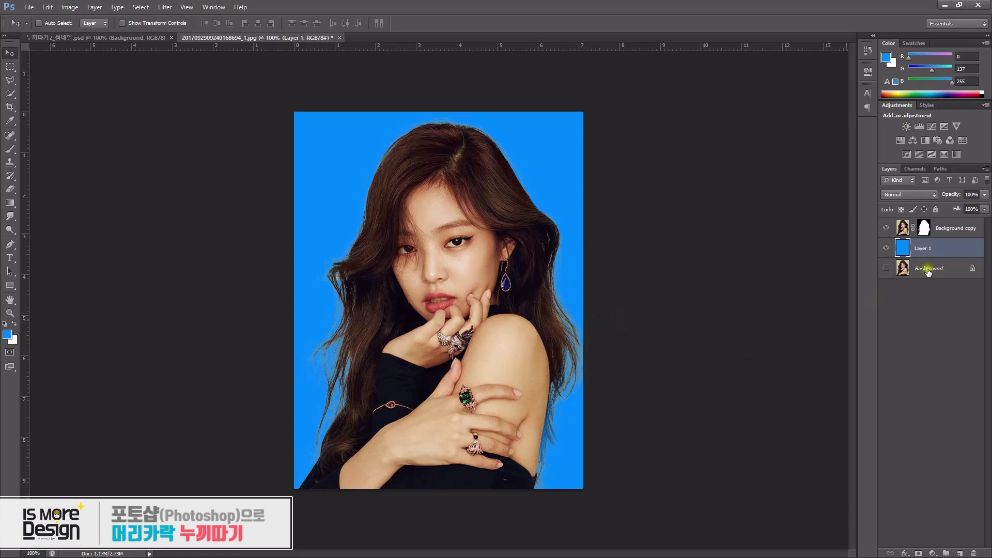
# Target the Background copy layer's mask with the Brush tool and enlarge the brush to 60 px.
pyautogui.click(926, 228)
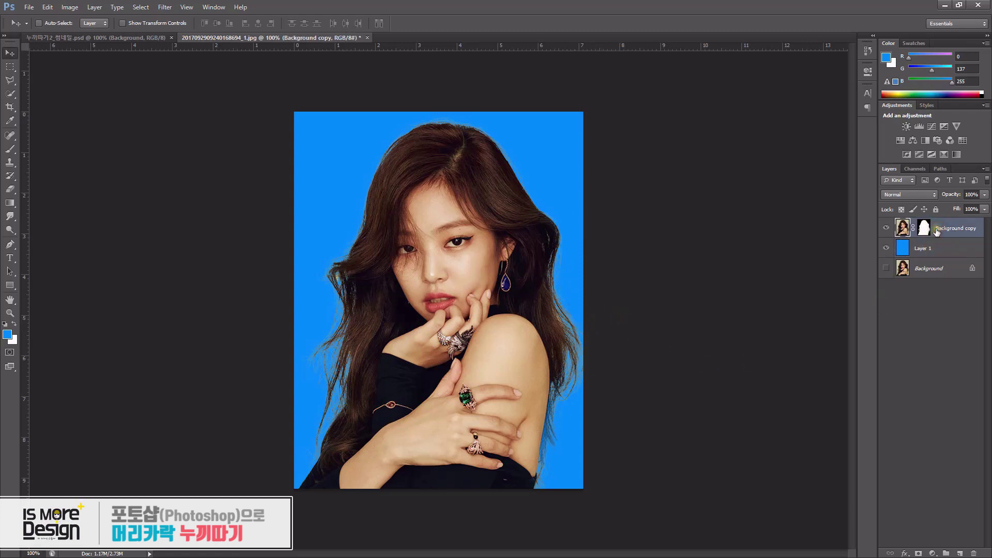
pyautogui.hotkey('alt', '[')
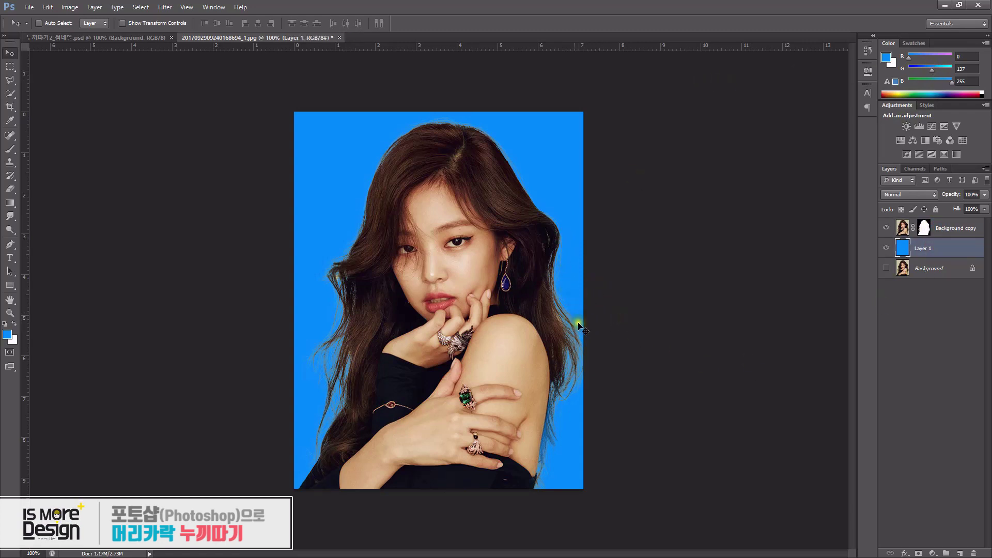
pyautogui.click(940, 229)
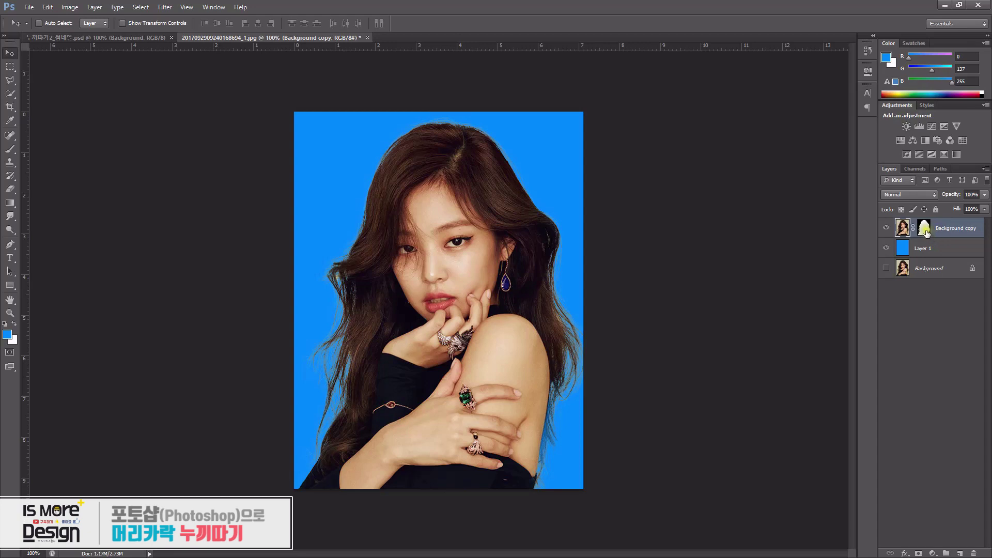
pyautogui.click(925, 228)
pyautogui.press('e')
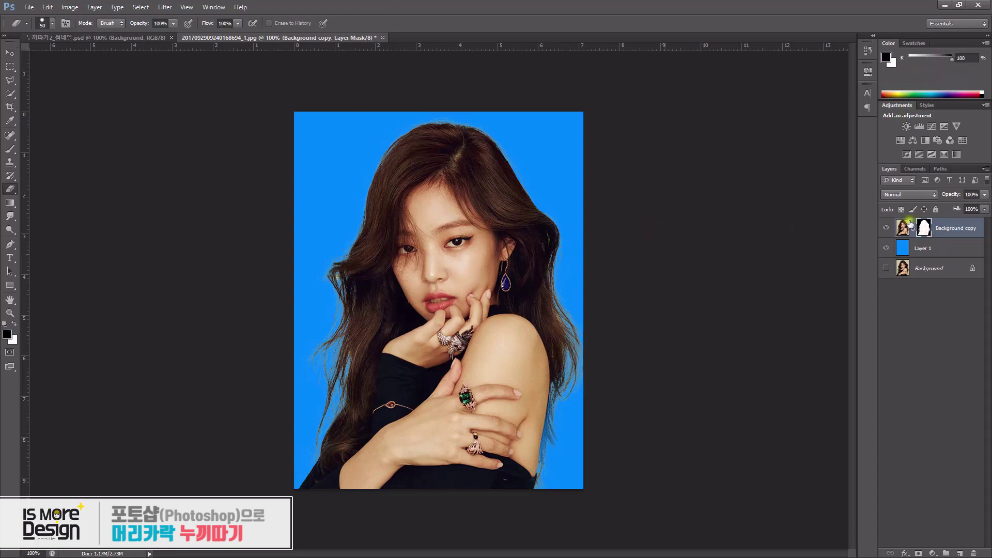
pyautogui.press('b')
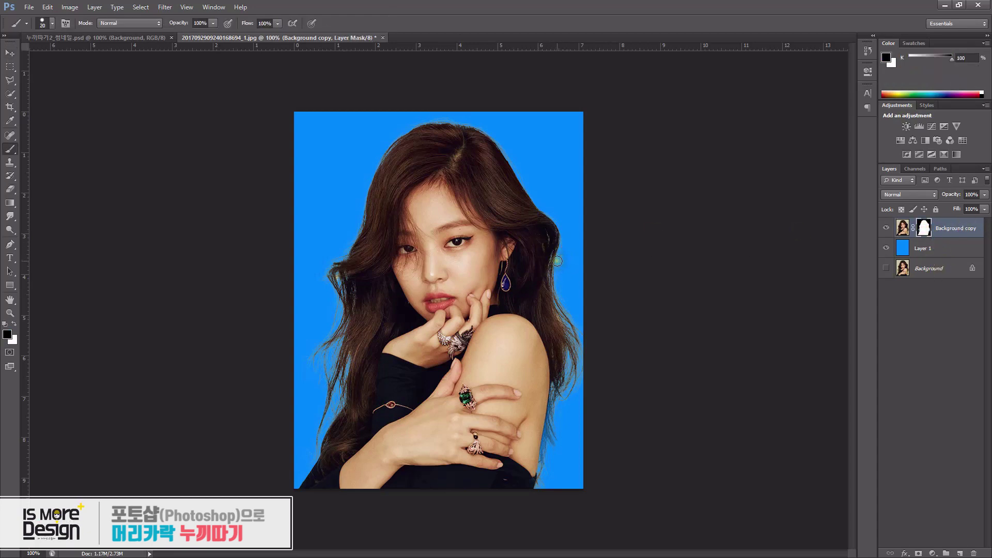
pyautogui.rightClick(553, 279)
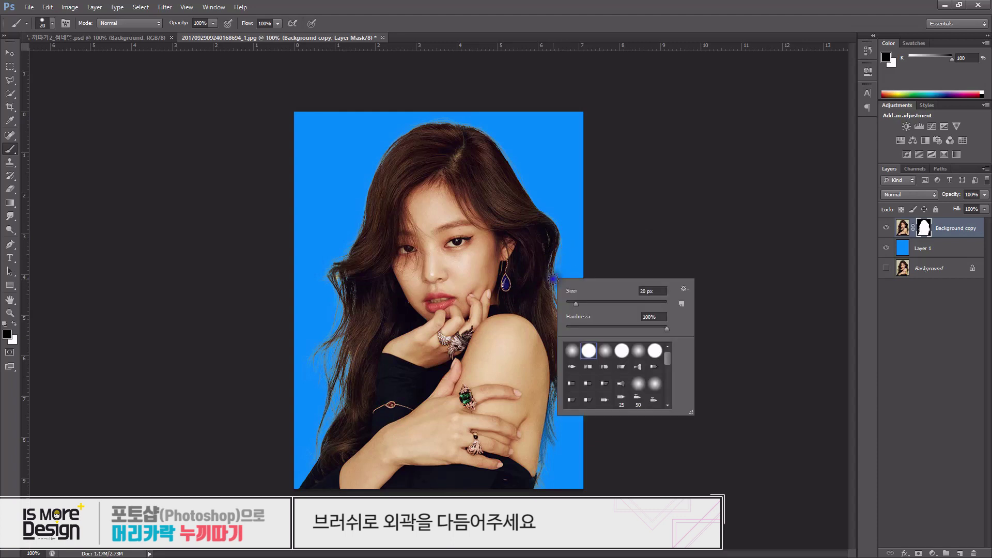
pyautogui.press('Escape')
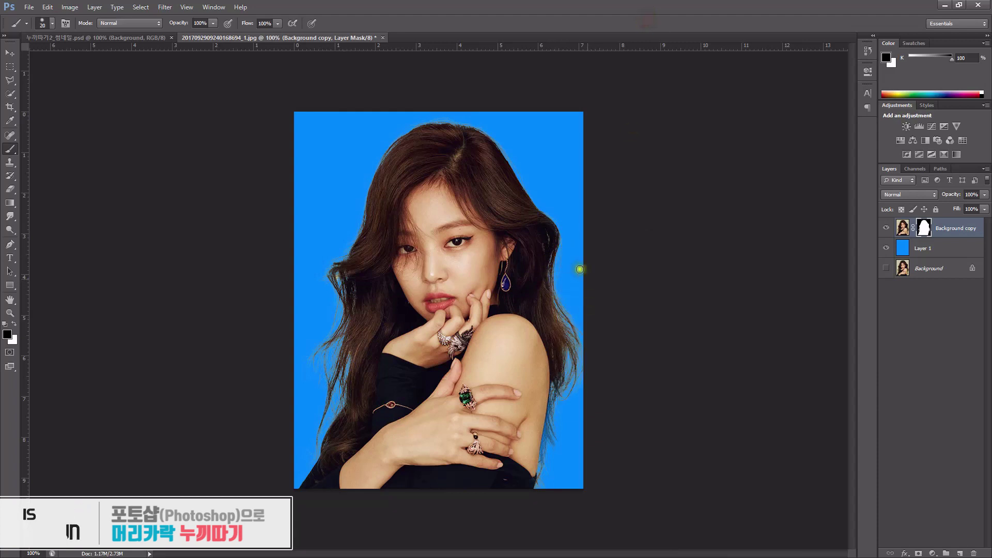
pyautogui.press(']')
pyautogui.press(']')
pyautogui.press(']')
pyautogui.press(']')
pyautogui.press(']')
pyautogui.press(']')
pyautogui.press(']')
pyautogui.press(']')
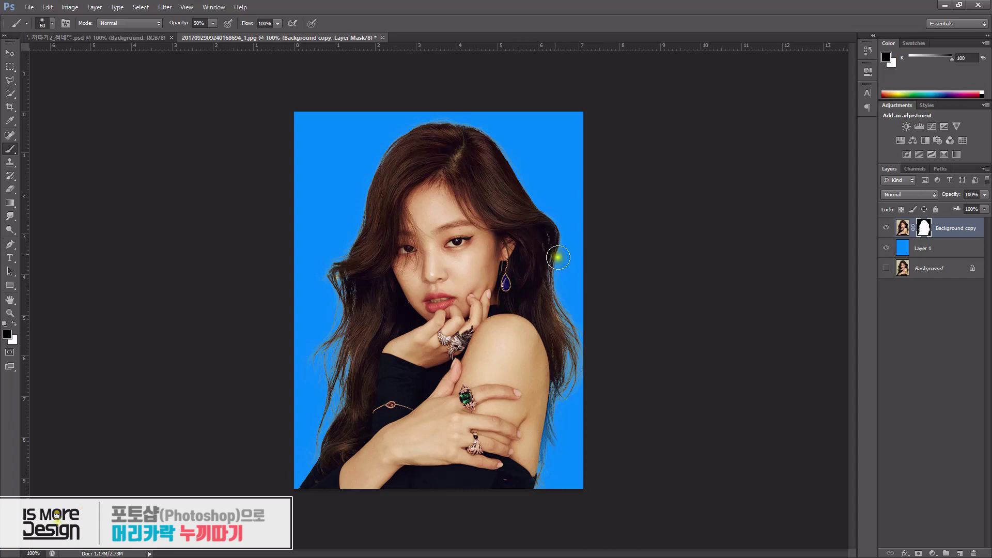
# Set the brush opacity to 50% and paint black on the mask along the upper hair outline on the portrait's right side.
pyautogui.press('3')
pyautogui.press('5')
pyautogui.press('5')
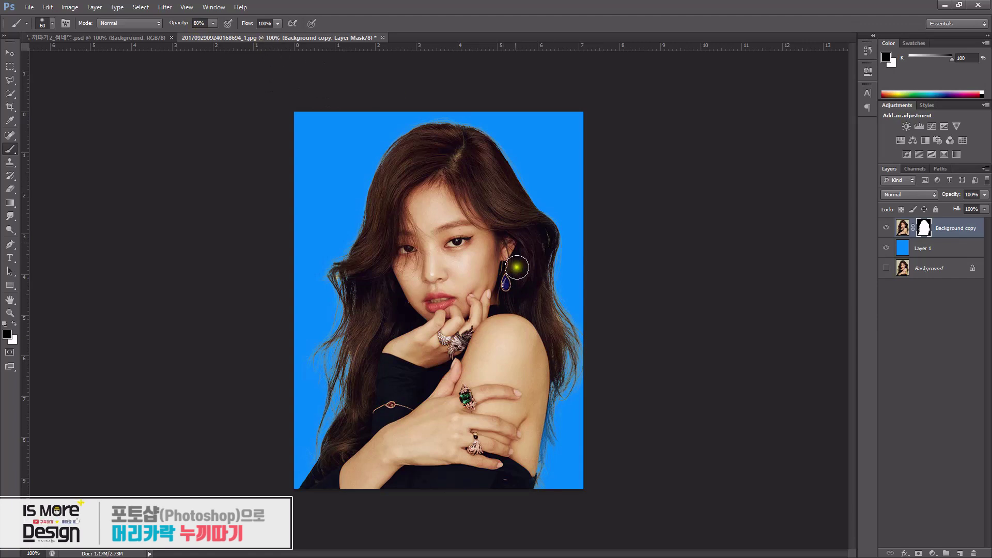
pyautogui.moveTo(552, 266)
pyautogui.mouseDown()
pyautogui.moveTo(572, 277)
pyautogui.moveTo(567, 217)
pyautogui.moveTo(520, 137)
pyautogui.mouseUp()
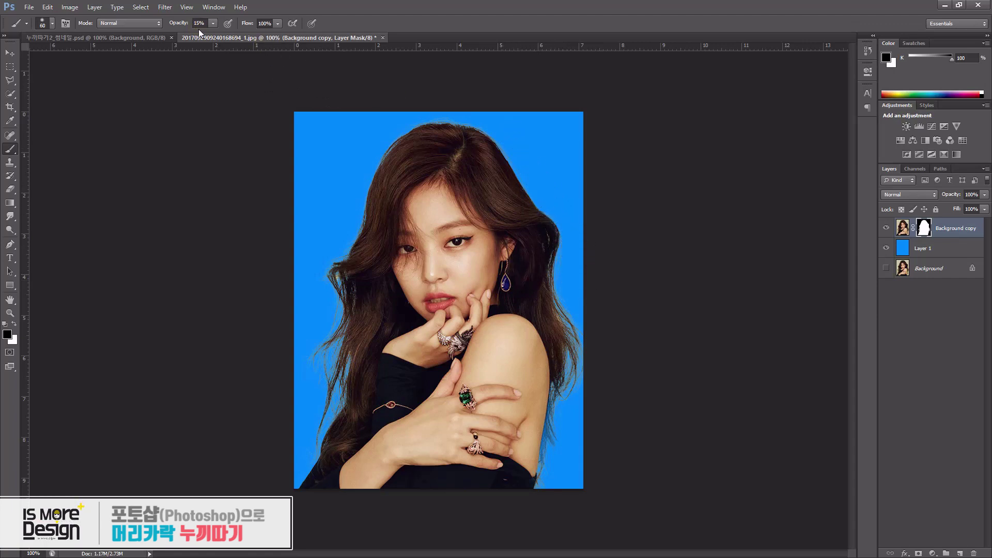
pyautogui.press('5')
pyautogui.moveTo(554, 266)
pyautogui.mouseDown()
pyautogui.moveTo(569, 277)
pyautogui.moveTo(571, 235)
pyautogui.moveTo(523, 153)
pyautogui.mouseUp()
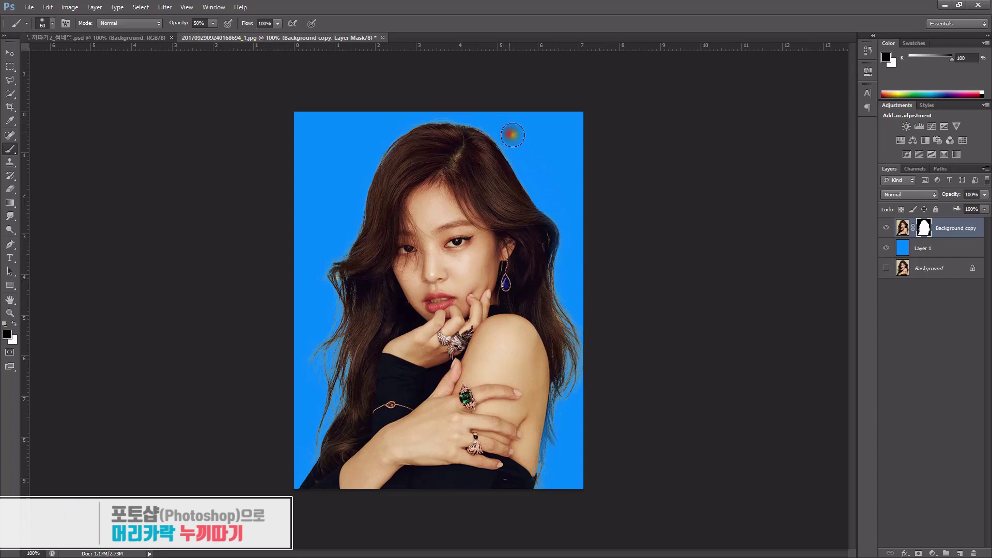
# Reduce the brush to 30 px and paint the mask along the lower right hair ends and the lower left hair edge.
pyautogui.press('[')
pyautogui.press('[')
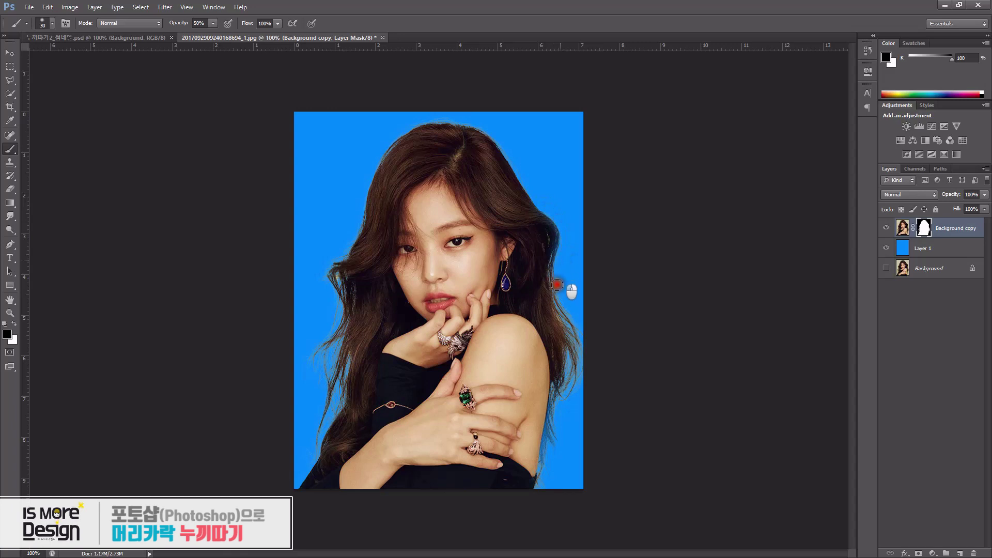
pyautogui.moveTo(560, 276)
pyautogui.mouseDown()
pyautogui.moveTo(589, 355)
pyautogui.moveTo(576, 398)
pyautogui.moveTo(582, 325)
pyautogui.mouseUp()
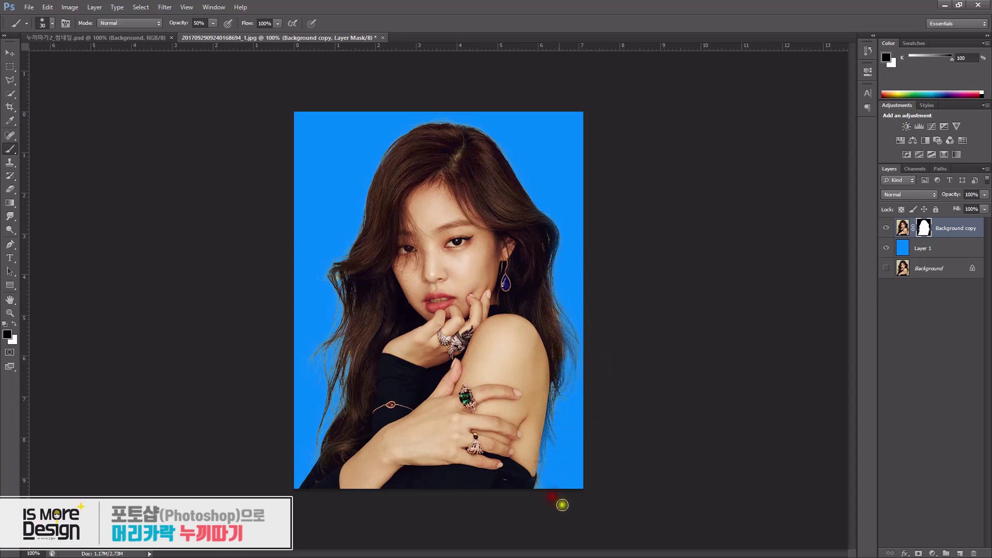
pyautogui.moveTo(313, 450); pyautogui.dragTo(314, 457)
# Hide the Background copy layer and Layer 1, and show and select the original Background layer.
pyautogui.click(944, 249)
pyautogui.click(902, 230)
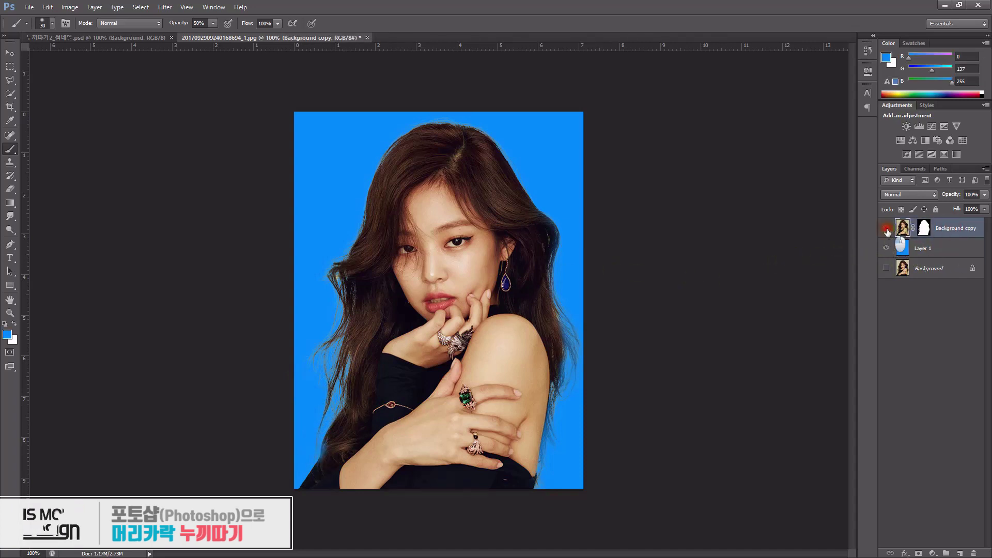
pyautogui.click(887, 228)
pyautogui.click(887, 268)
pyautogui.press('v')
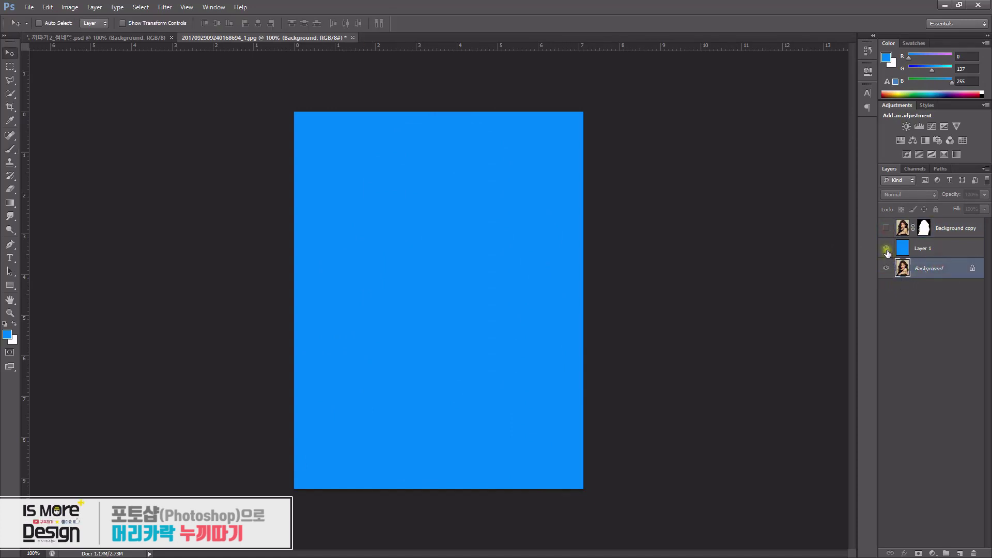
pyautogui.click(887, 250)
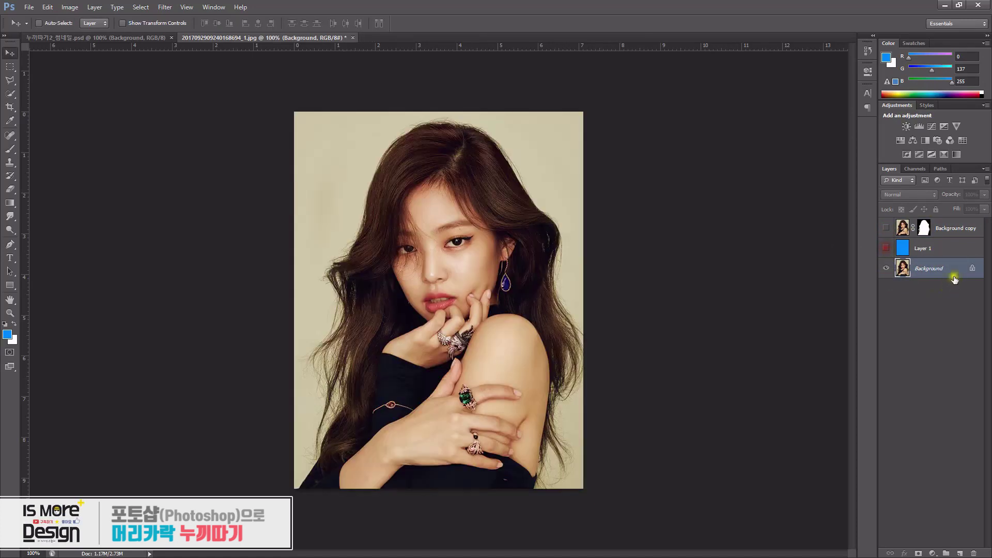
# View the Red, Green and Blue channels one at a time to compare the contrast between hair and background.
pyautogui.click(914, 168)
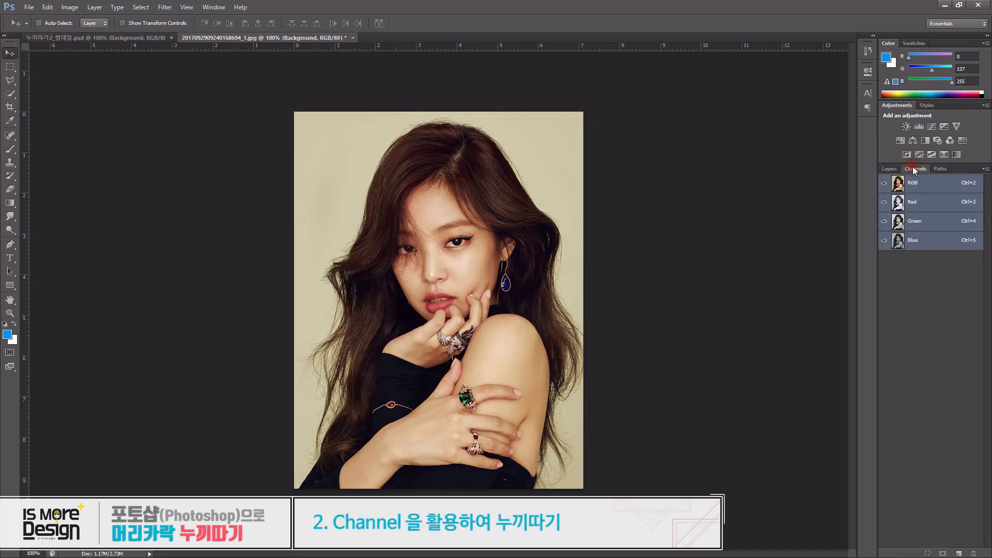
pyautogui.click(910, 202)
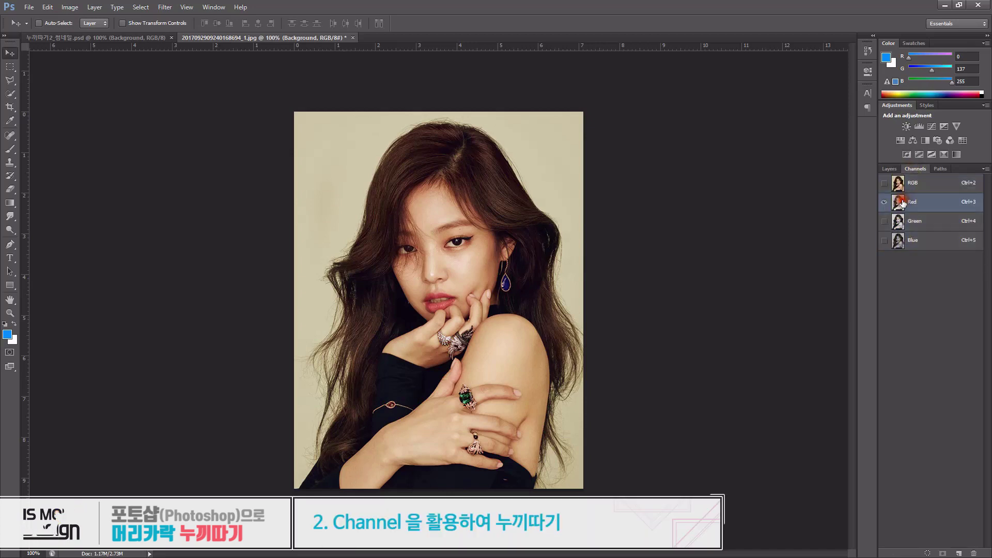
pyautogui.click(903, 221)
pyautogui.click(900, 243)
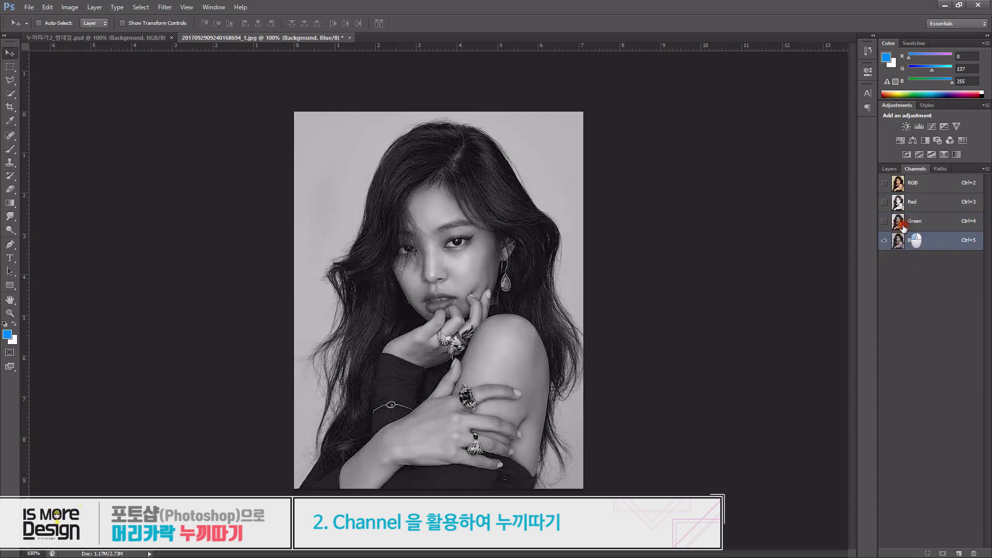
pyautogui.click(902, 222)
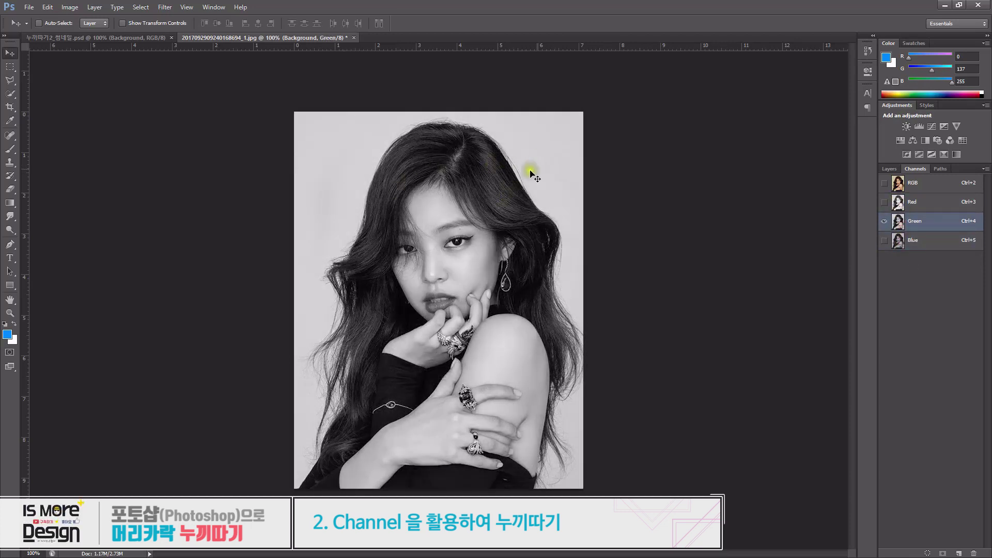
pyautogui.click(902, 202)
pyautogui.click(897, 223)
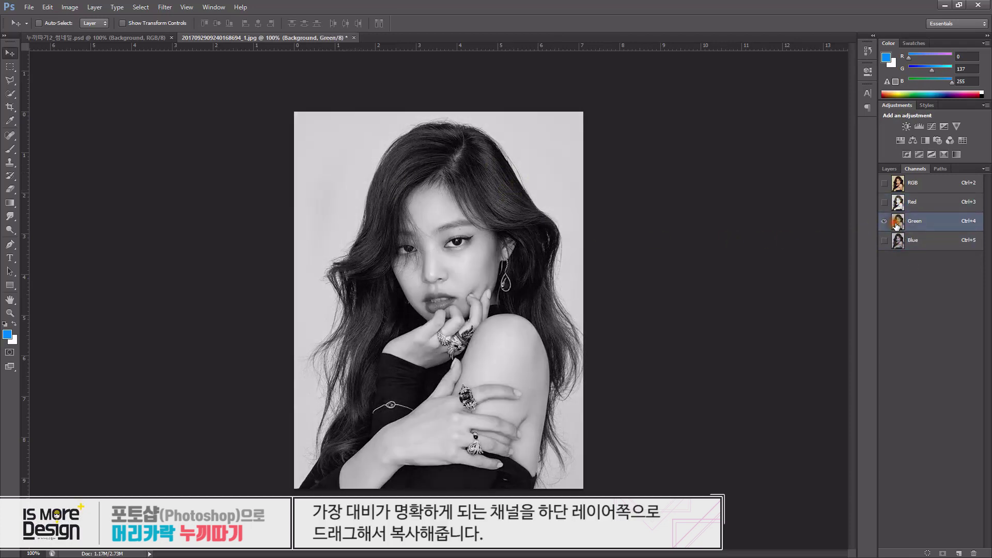
pyautogui.click(902, 238)
pyautogui.click(902, 225)
pyautogui.click(903, 238)
pyautogui.click(903, 226)
pyautogui.click(900, 202)
pyautogui.click(899, 223)
pyautogui.click(902, 240)
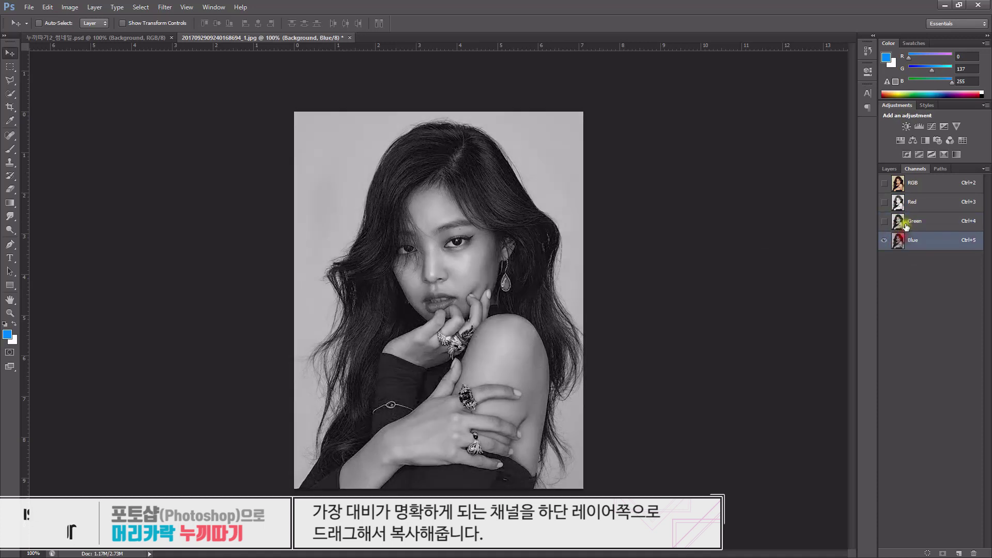
# Select the Green channel and duplicate it.
pyautogui.click(901, 224)
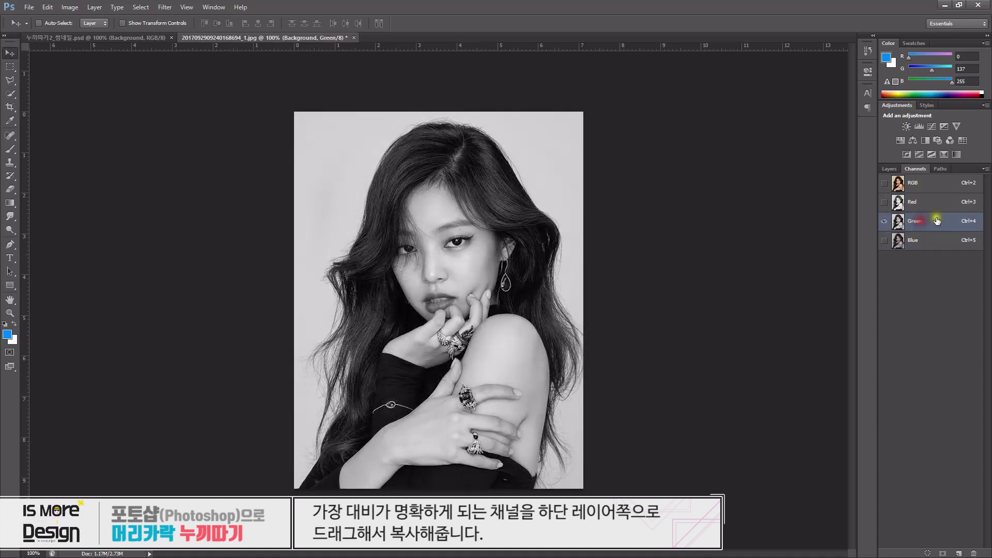
pyautogui.moveTo(903, 225); pyautogui.dragTo(959, 552)
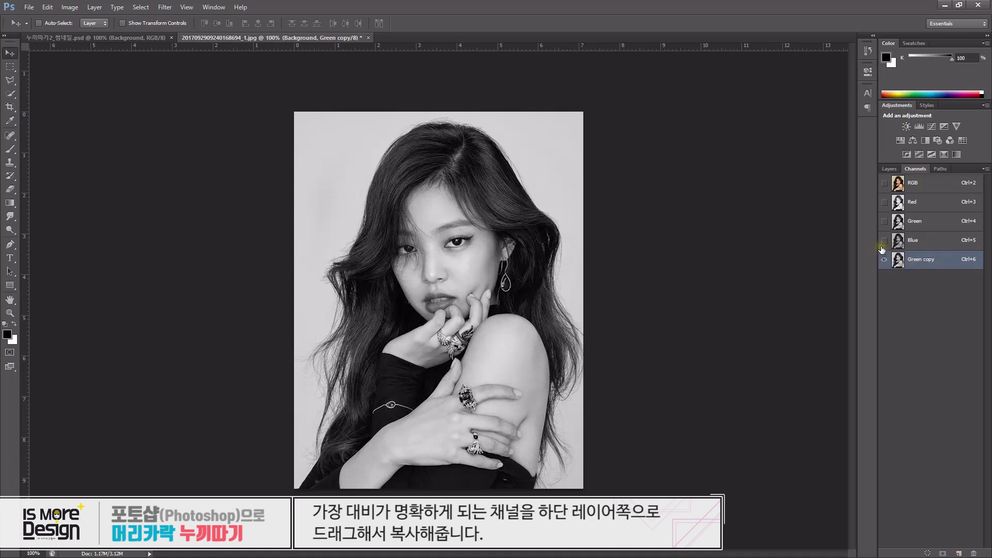
pyautogui.click(161, 7)
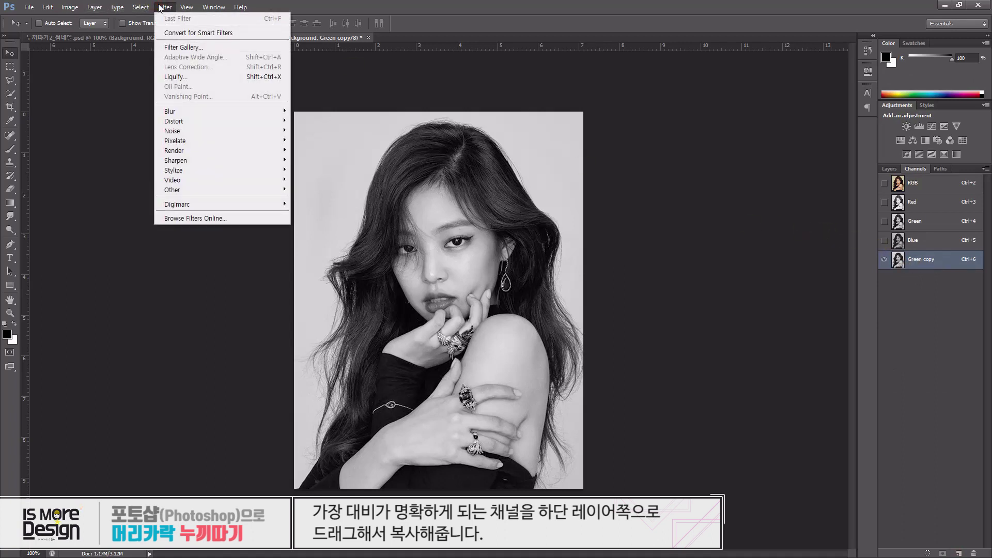
pyautogui.click(161, 7)
# Apply Levels to the Green copy channel with input values of 44 for shadows, about 0.54 for midtones and 199 for highlights.
pyautogui.hotkey('ctrl', 'l')
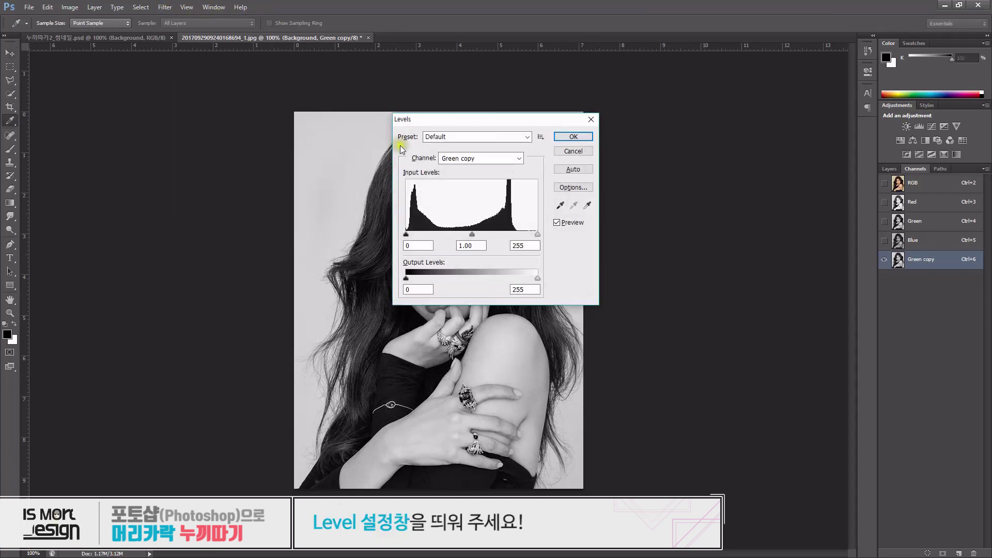
pyautogui.moveTo(486, 117); pyautogui.dragTo(684, 115)
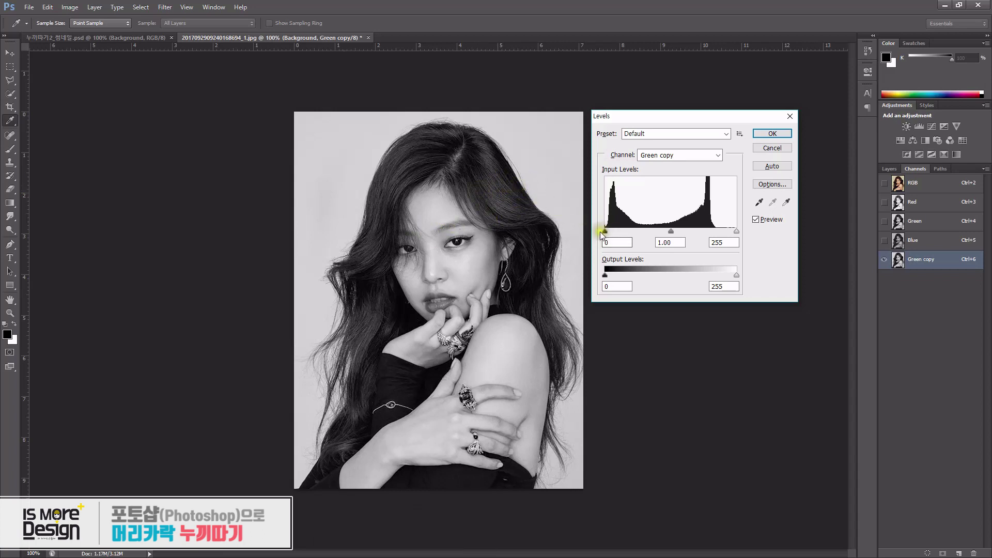
pyautogui.moveTo(607, 231); pyautogui.dragTo(622, 231)
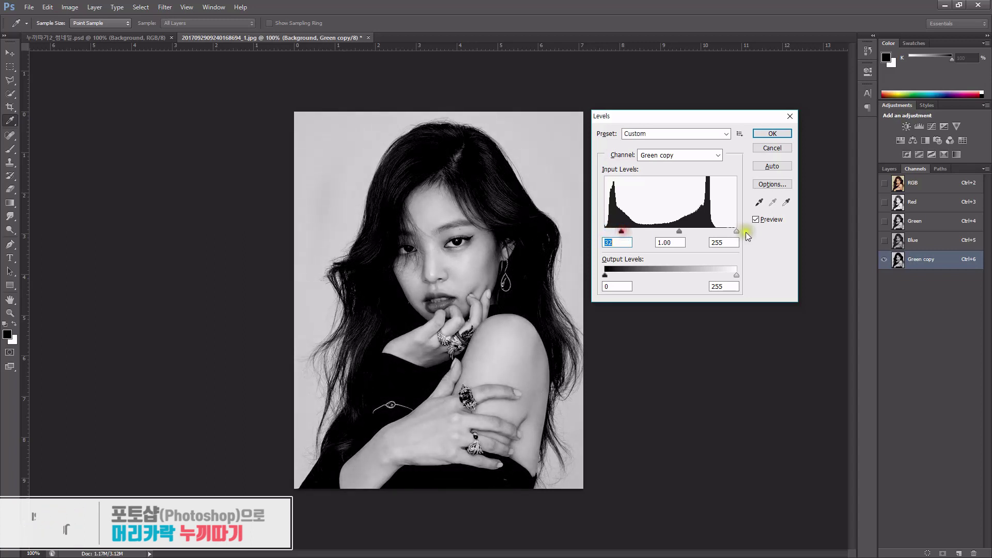
pyautogui.moveTo(736, 231); pyautogui.dragTo(708, 231)
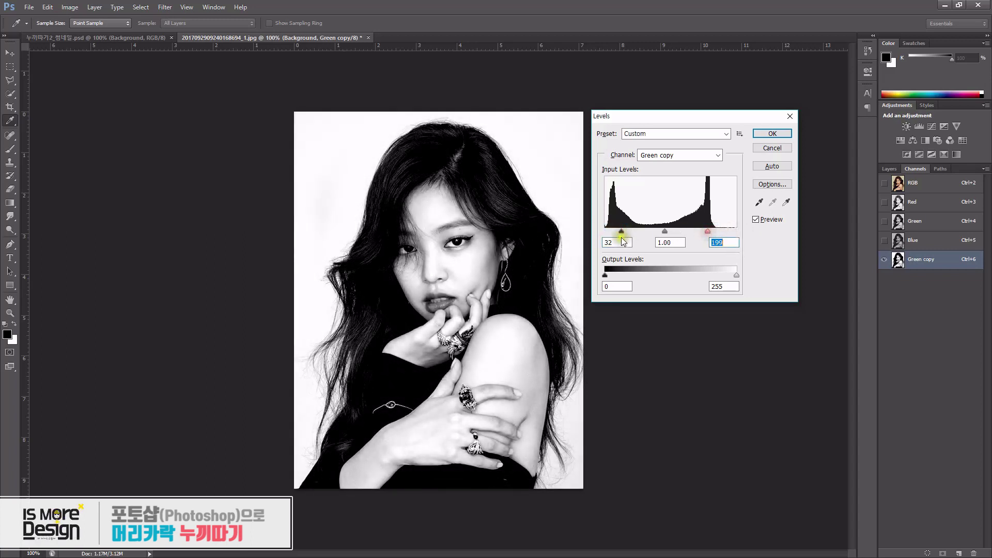
pyautogui.moveTo(621, 231); pyautogui.dragTo(628, 234)
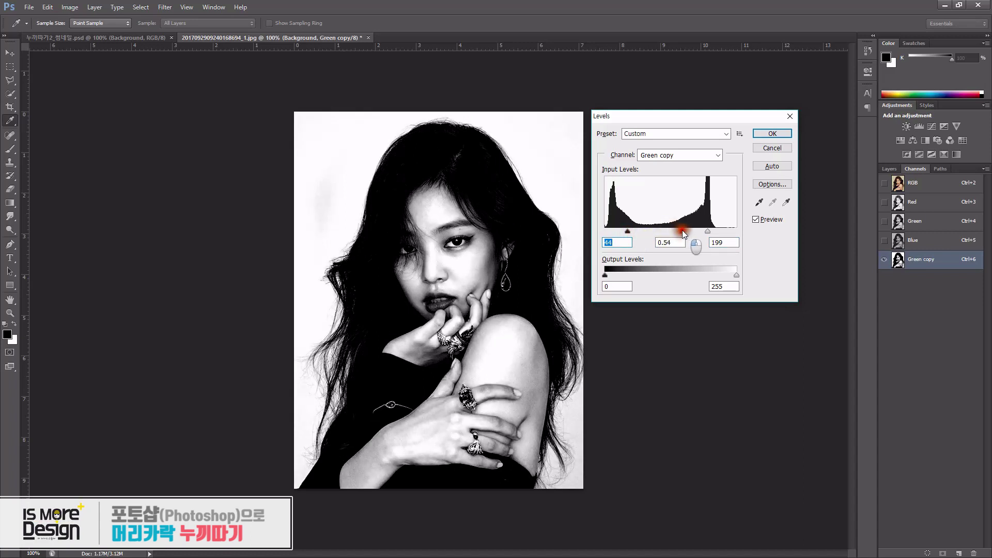
pyautogui.hotkey('ctrl', 'z')
pyautogui.click(708, 231)
pyautogui.moveTo(621, 231); pyautogui.dragTo(686, 234)
pyautogui.click(772, 134)
# Load the Green copy channel as a selection and invert it over the full-color Background layer.
pyautogui.press('v')
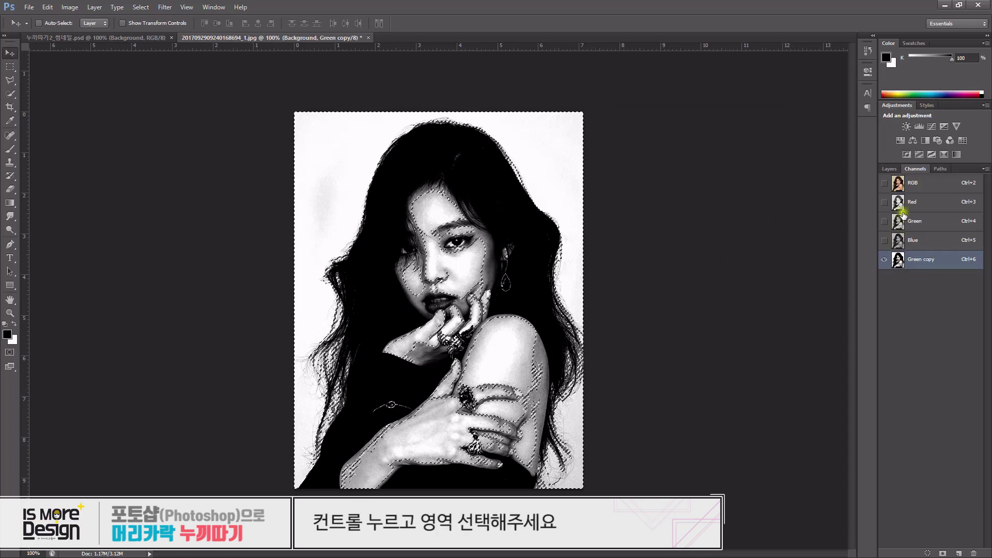
pyautogui.click(889, 169)
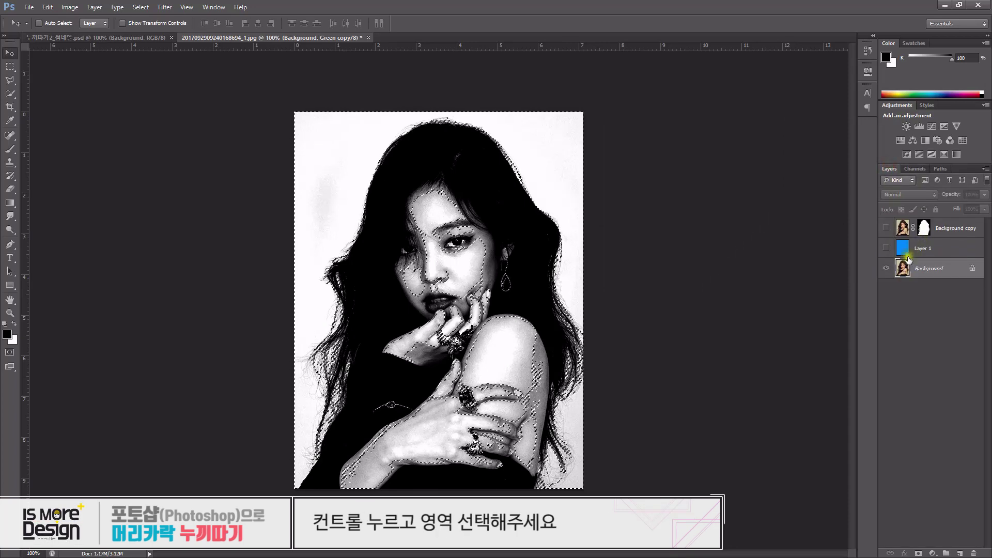
pyautogui.hotkey('ctrl', '2')
pyautogui.click(901, 268)
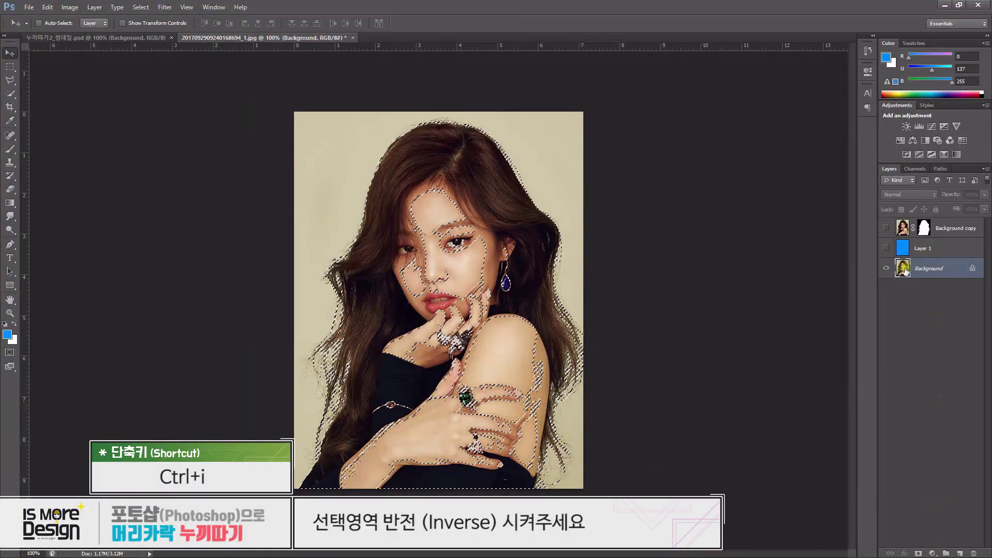
# Duplicate the Background layer and add a layer mask to the copy from the inverted selection.
pyautogui.moveTo(905, 271); pyautogui.dragTo(960, 554)
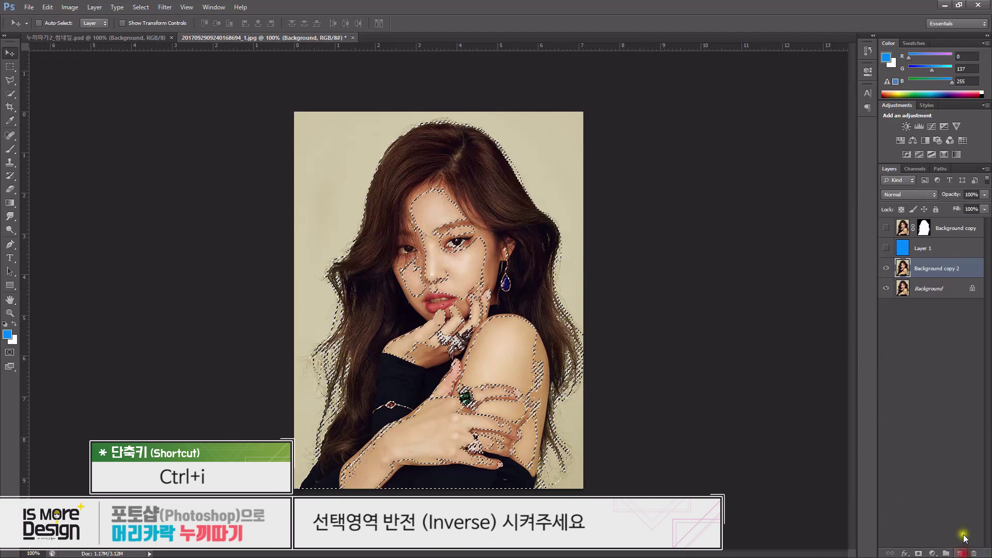
pyautogui.click(919, 553)
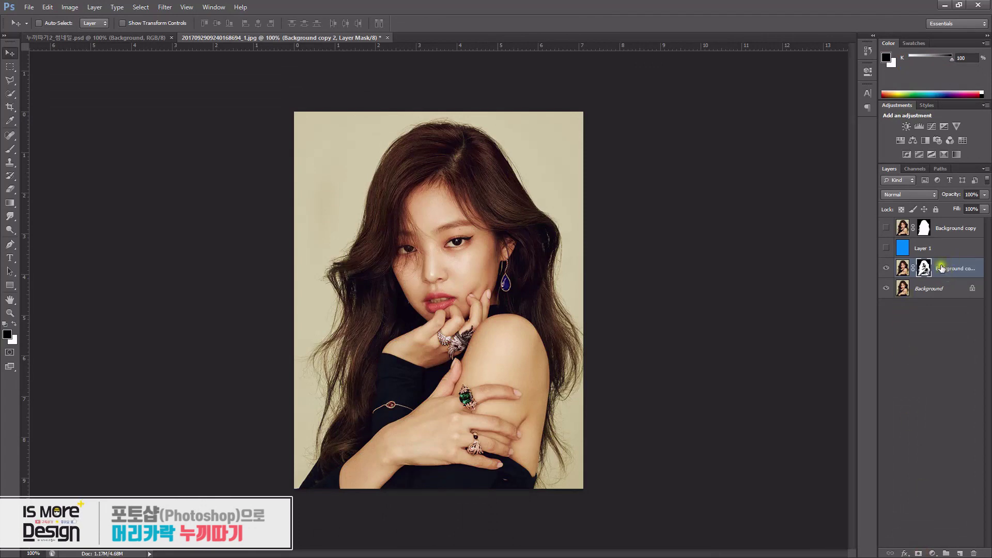
pyautogui.hotkey('ctrl', 'z')
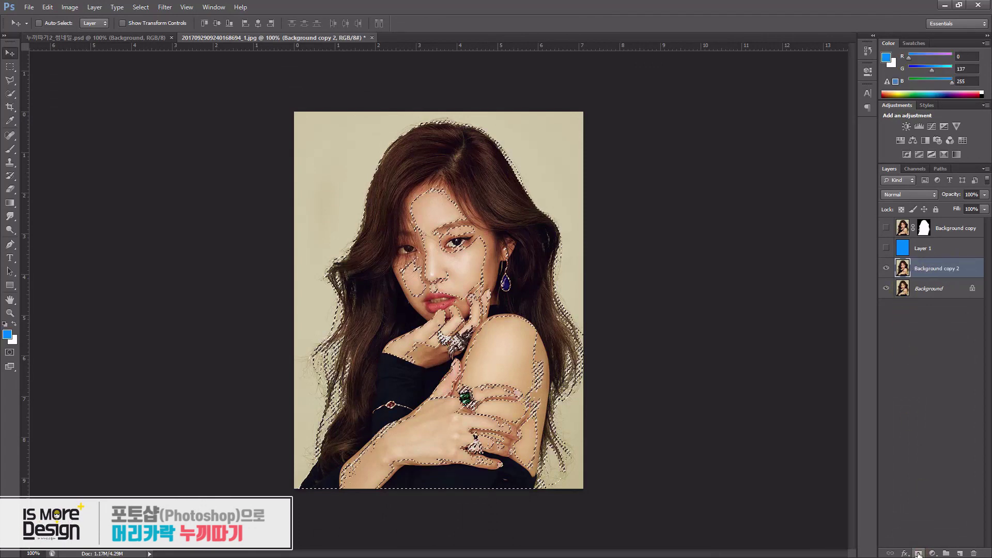
pyautogui.click(920, 553)
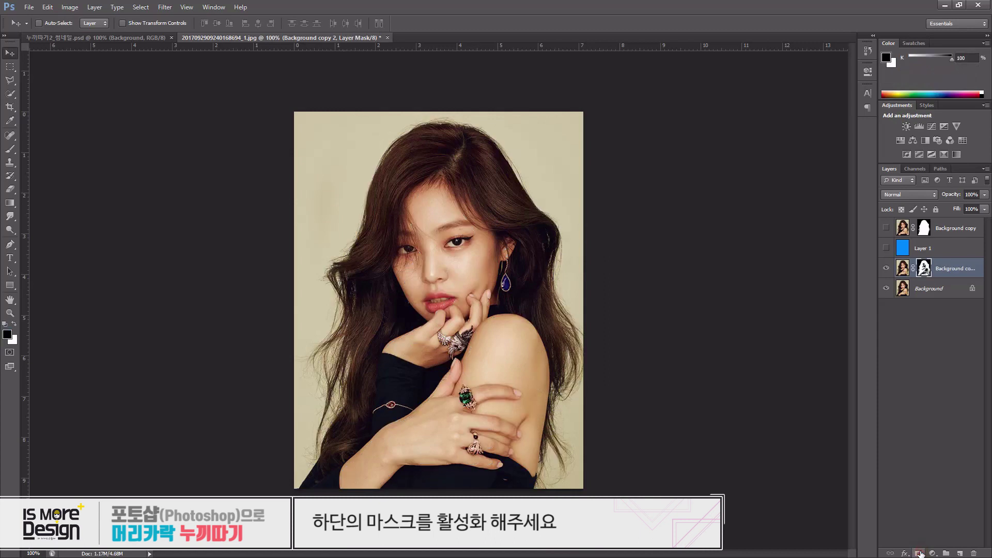
# Hide the Background layer, and place the blue Layer 1 visibly beneath the masked Background copy 2.
pyautogui.click(887, 289)
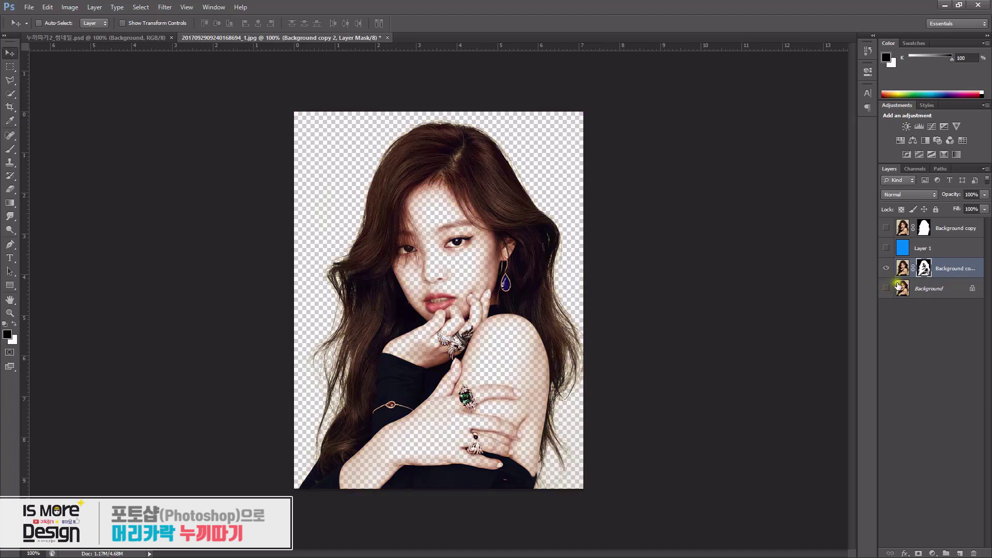
pyautogui.click(903, 268)
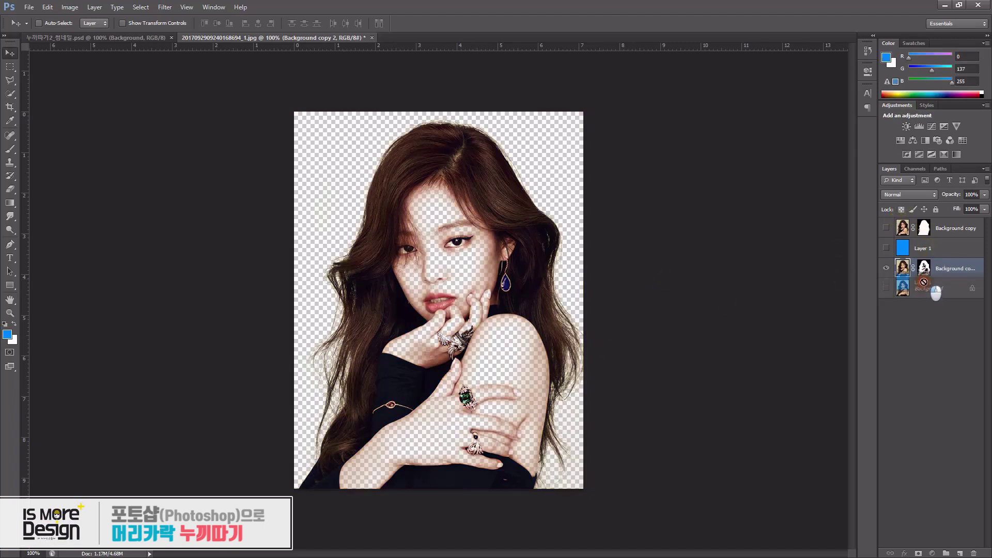
pyautogui.moveTo(904, 251); pyautogui.dragTo(903, 277)
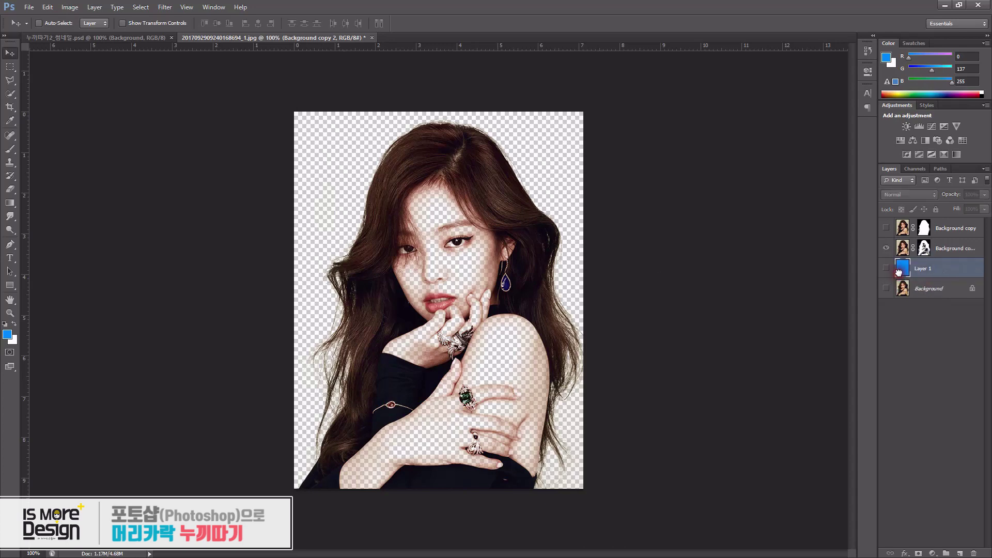
pyautogui.click(887, 268)
pyautogui.click(902, 252)
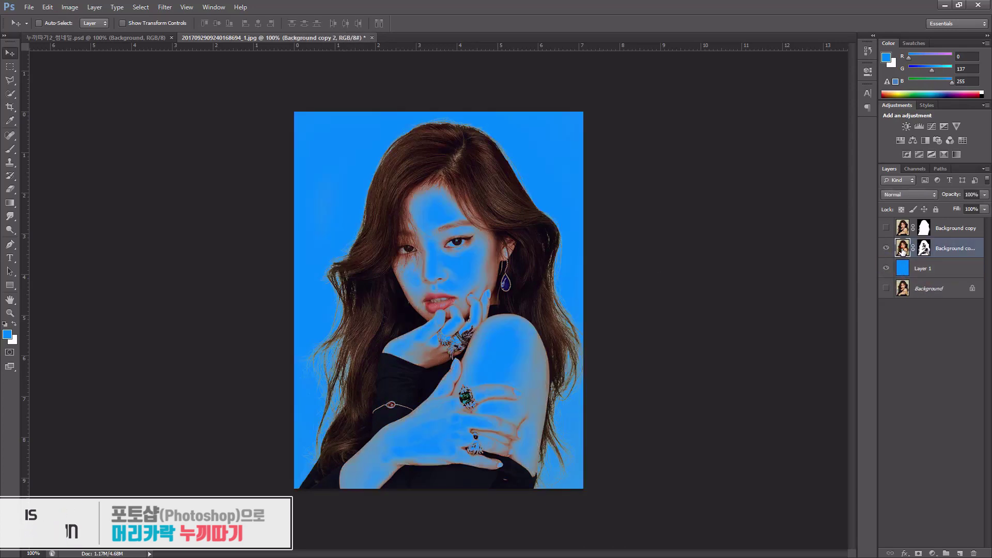
# Display Background copy 2's layer mask on its own and set up a hard round 90 px Brush at 100% opacity.
pyautogui.click(924, 249)
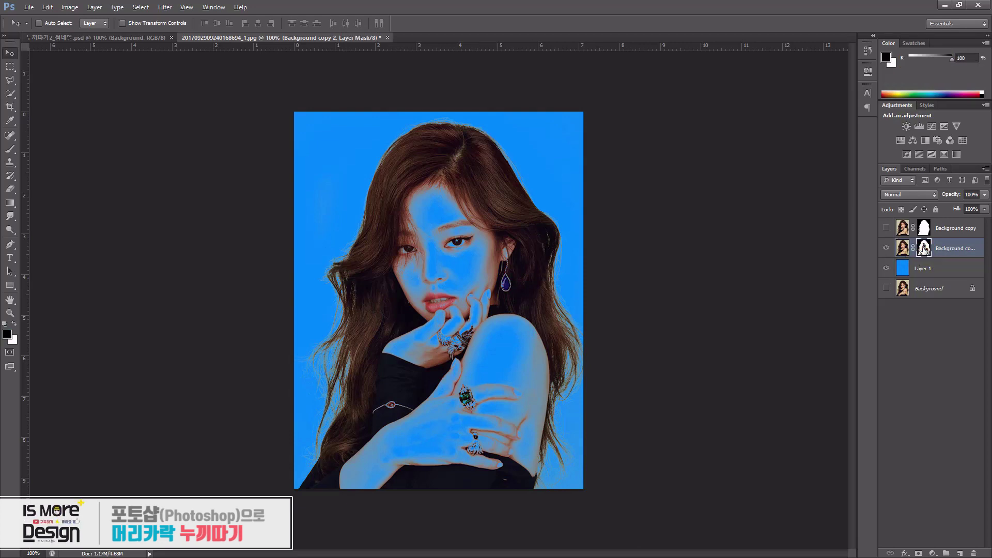
pyautogui.click(924, 250)
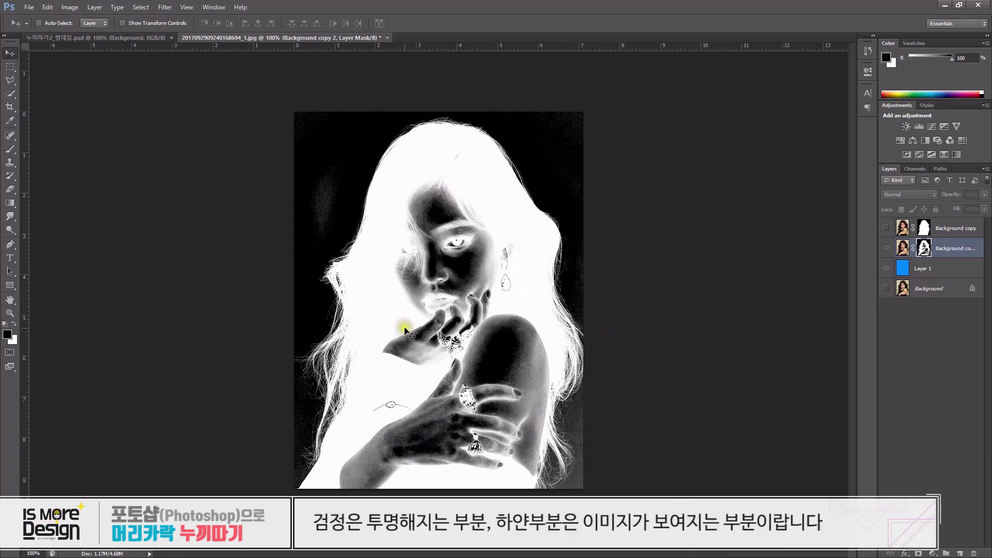
pyautogui.press('b')
pyautogui.press('b')
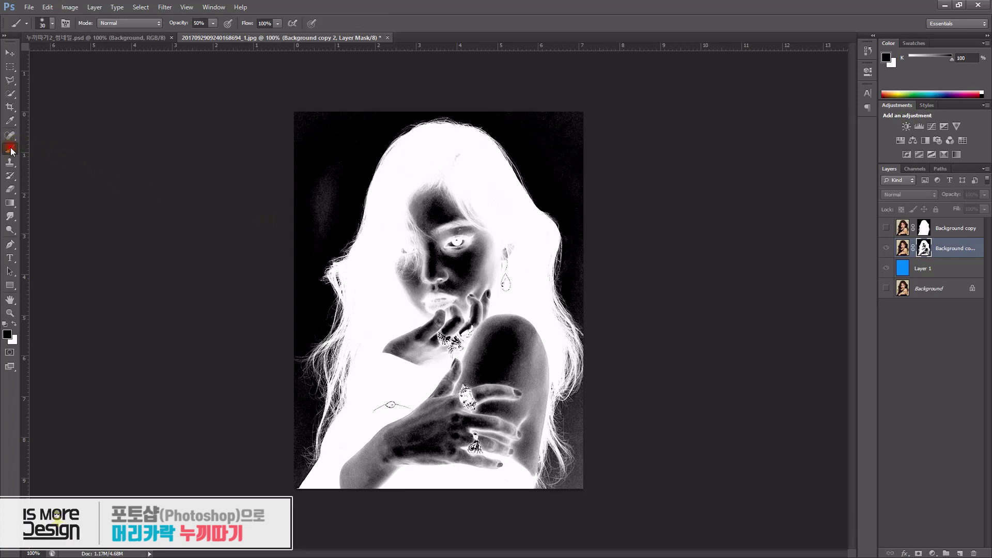
pyautogui.rightClick(425, 257)
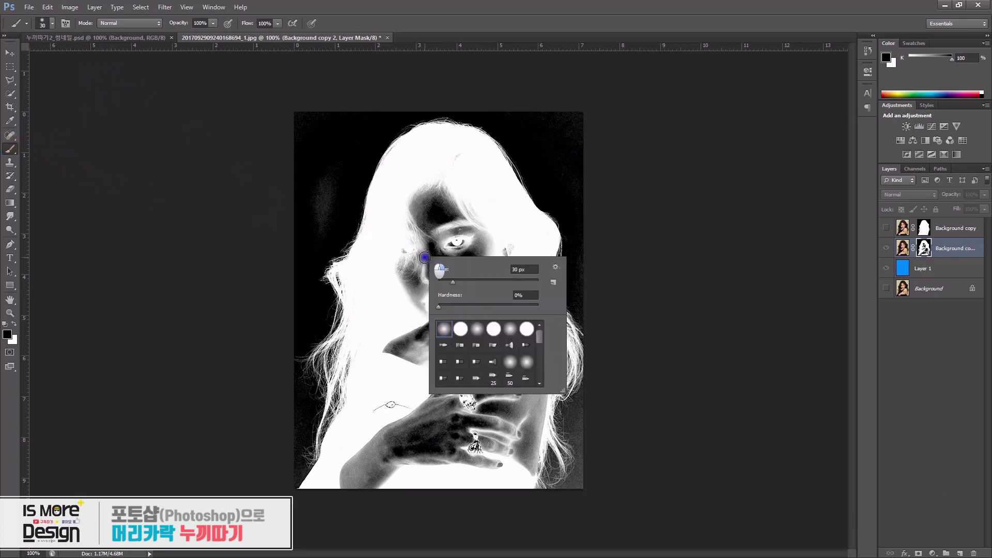
pyautogui.click(589, 20)
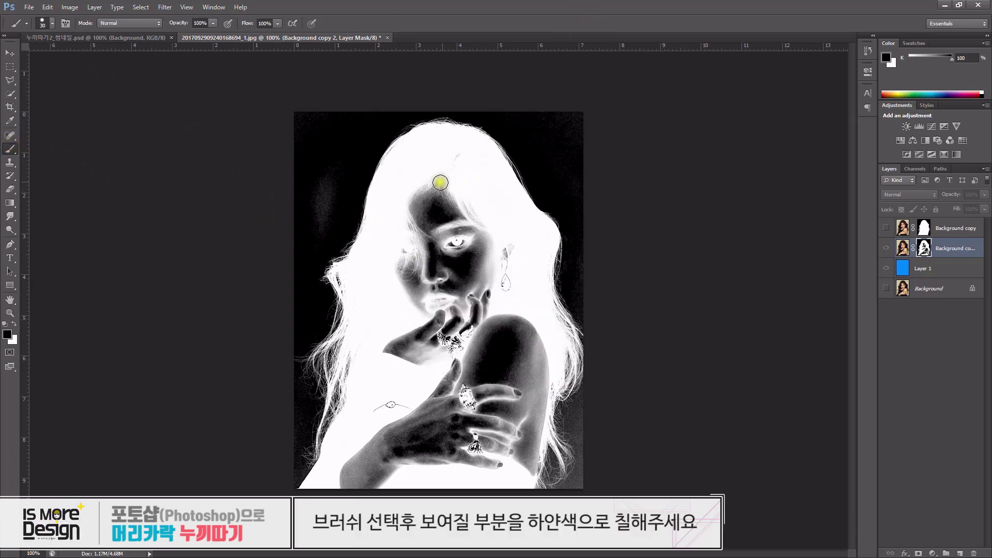
pyautogui.press(']')
pyautogui.press(']')
pyautogui.press(']')
pyautogui.press(']')
pyautogui.press(']')
# Try a black brush stroke over the hair and face on Background copy 2's mask, and undo it.
pyautogui.moveTo(454, 158)
pyautogui.mouseDown()
pyautogui.moveTo(420, 225)
pyautogui.moveTo(413, 265)
pyautogui.moveTo(443, 277)
pyautogui.mouseUp()
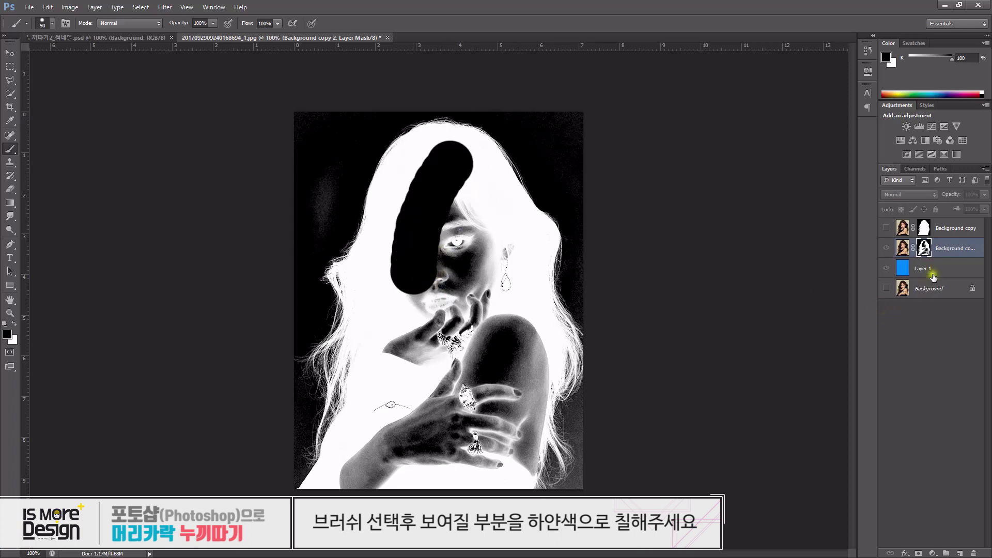
pyautogui.click(902, 249)
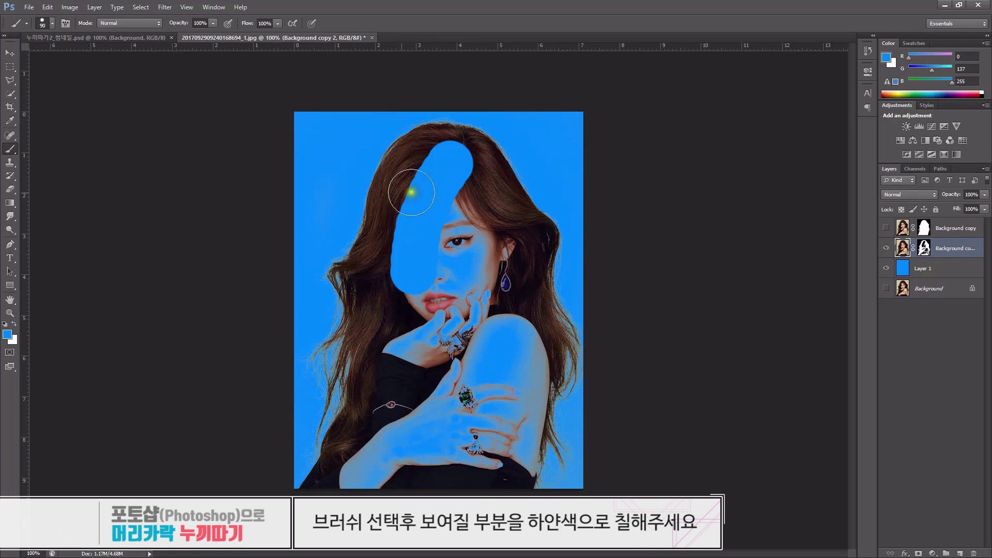
pyautogui.click(923, 249)
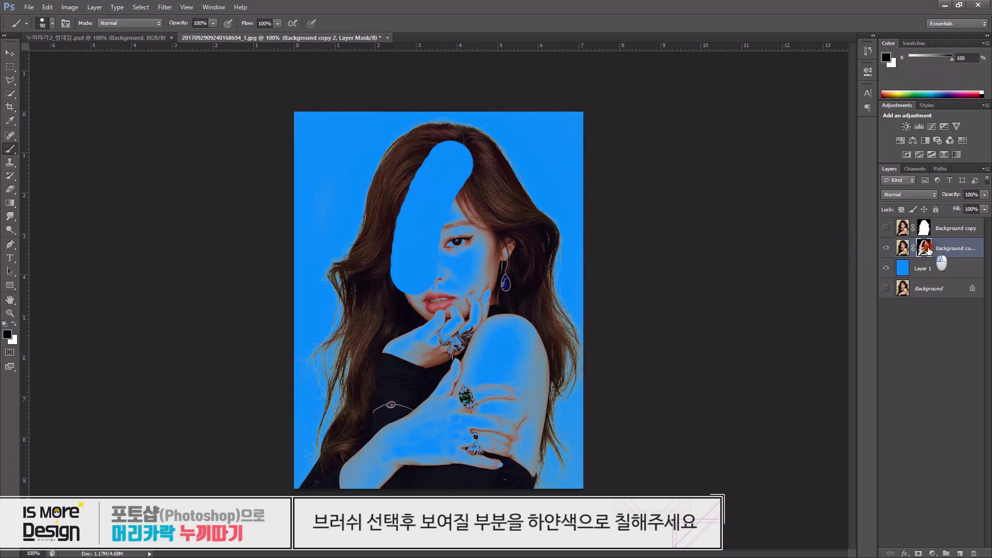
pyautogui.keyDown('alt'); pyautogui.click(925, 249); pyautogui.keyUp('alt')
pyautogui.click(923, 268)
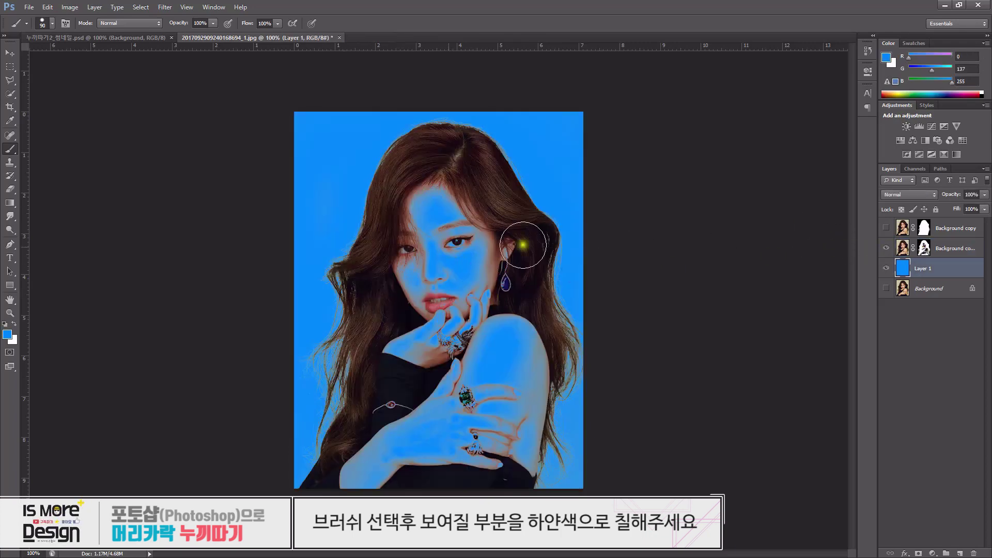
# Display Background copy 2's mask alone again and paint the face, arms and body inside the silhouette solid white.
pyautogui.click(924, 249)
pyautogui.keyDown('alt'); pyautogui.click(925, 249); pyautogui.keyUp('alt')
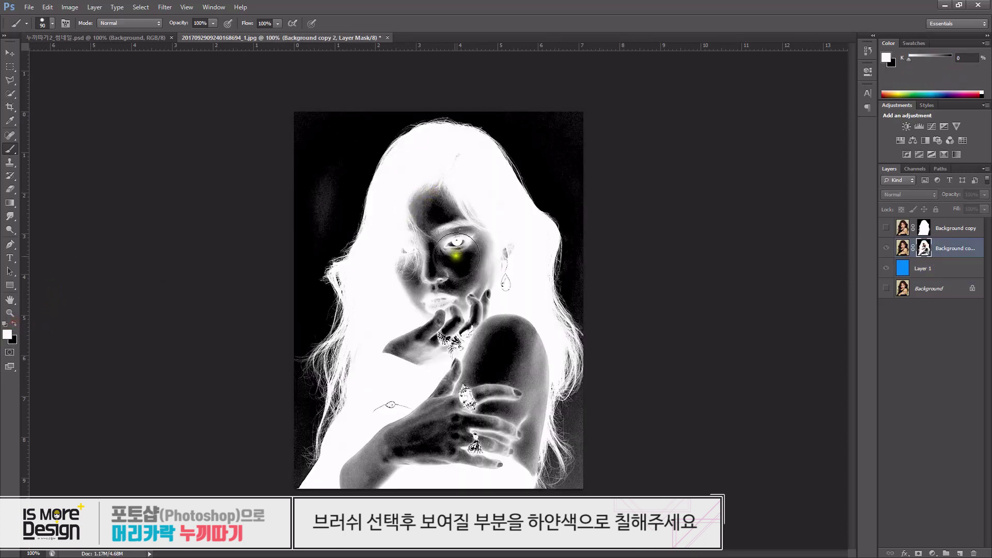
pyautogui.moveTo(439, 168)
pyautogui.mouseDown()
pyautogui.moveTo(405, 228)
pyautogui.moveTo(407, 303)
pyautogui.moveTo(435, 198)
pyautogui.moveTo(444, 325)
pyautogui.moveTo(475, 294)
pyautogui.moveTo(490, 234)
pyautogui.moveTo(506, 251)
pyautogui.moveTo(408, 344)
pyautogui.moveTo(370, 493)
pyautogui.moveTo(341, 482)
pyautogui.moveTo(461, 375)
pyautogui.moveTo(506, 294)
pyautogui.moveTo(507, 456)
pyautogui.moveTo(529, 327)
pyautogui.moveTo(511, 462)
pyautogui.mouseUp()
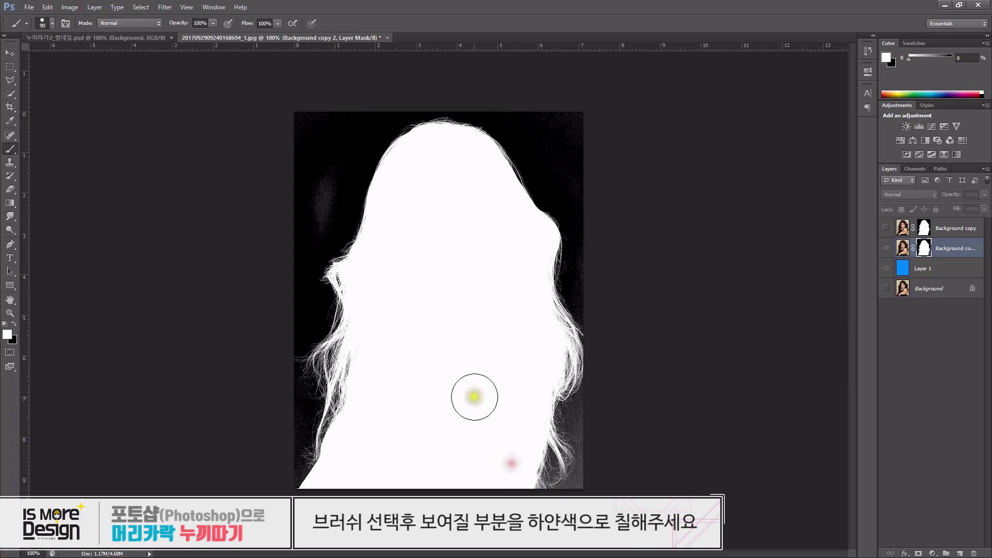
pyautogui.hotkey('ctrl', 'z')
pyautogui.moveTo(403, 444)
pyautogui.mouseDown()
pyautogui.moveTo(390, 357)
pyautogui.moveTo(455, 332)
pyautogui.moveTo(457, 512)
pyautogui.moveTo(525, 354)
pyautogui.moveTo(513, 467)
pyautogui.moveTo(506, 457)
pyautogui.mouseUp()
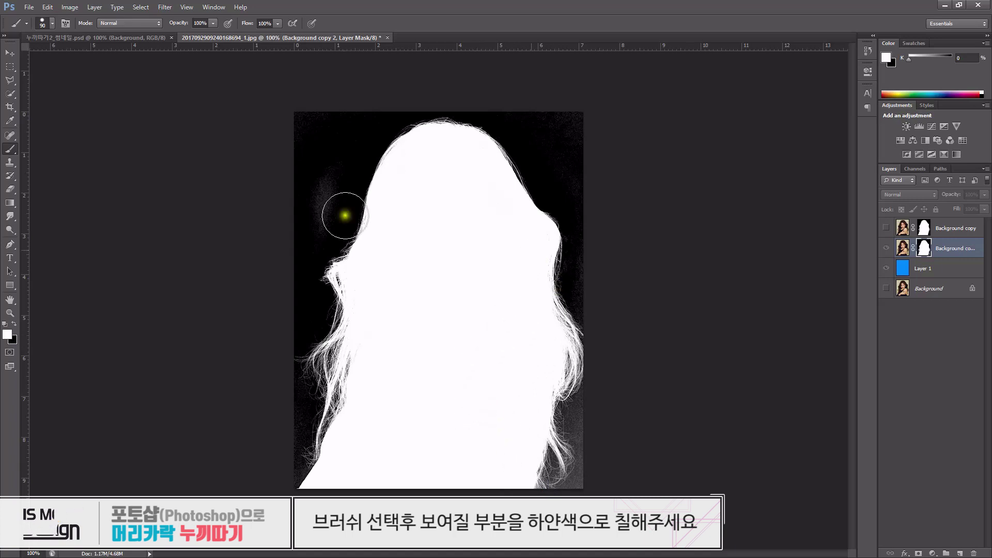
# Switch the brush color to black and paint over the gray patches in the mask's upper left and upper right background.
pyautogui.click(13, 324)
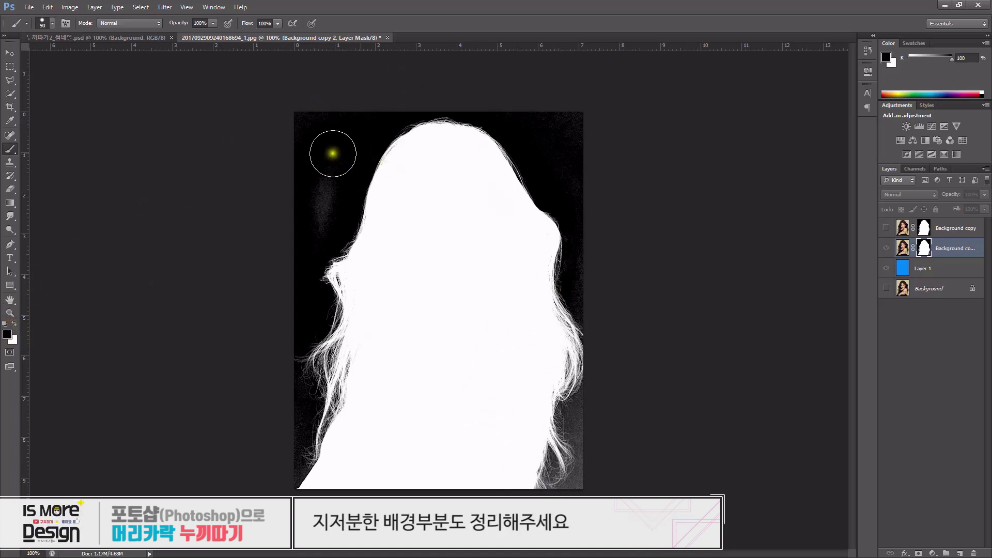
pyautogui.moveTo(333, 153)
pyautogui.mouseDown()
pyautogui.moveTo(283, 144)
pyautogui.moveTo(321, 166)
pyautogui.moveTo(325, 191)
pyautogui.mouseUp()
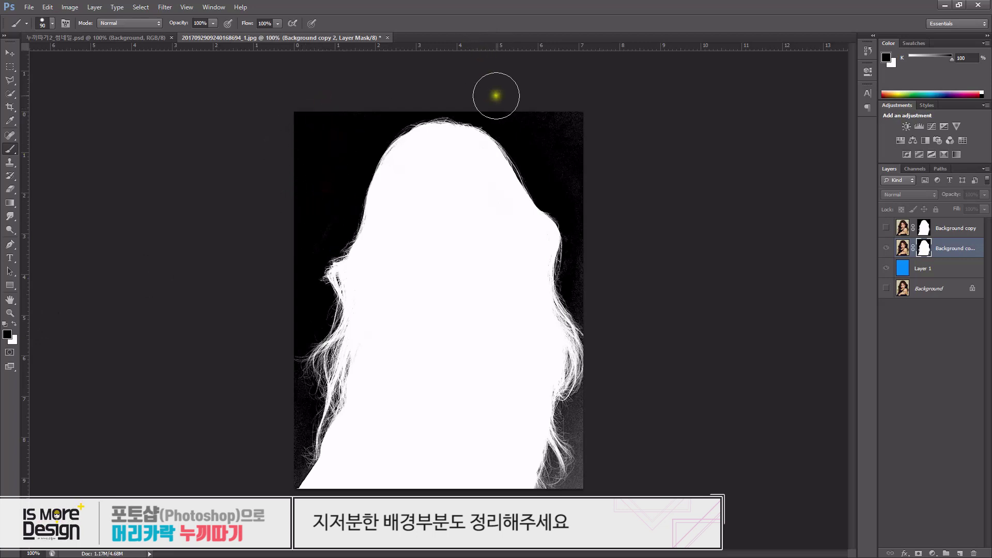
pyautogui.moveTo(496, 95)
pyautogui.mouseDown()
pyautogui.moveTo(565, 166)
pyautogui.moveTo(602, 250)
pyautogui.mouseUp()
# Reduce the brush to 45 px and paint black over the mask's gray background beside the hair on the right edge and upper left.
pyautogui.press('[')
pyautogui.press('[')
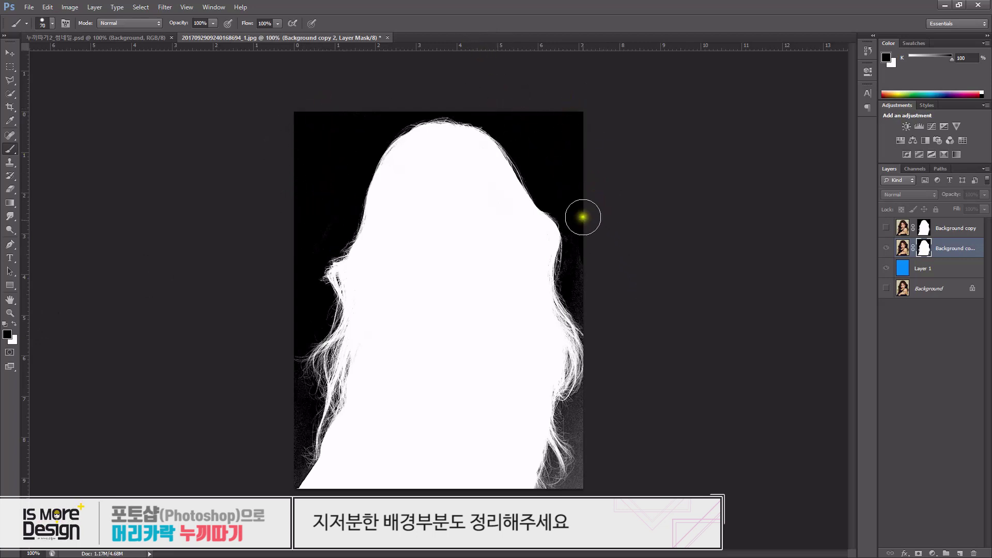
pyautogui.press('[')
pyautogui.press('[')
pyautogui.press('[')
pyautogui.moveTo(583, 218)
pyautogui.mouseDown()
pyautogui.moveTo(559, 196)
pyautogui.moveTo(589, 322)
pyautogui.mouseUp()
pyautogui.moveTo(343, 221); pyautogui.dragTo(323, 243)
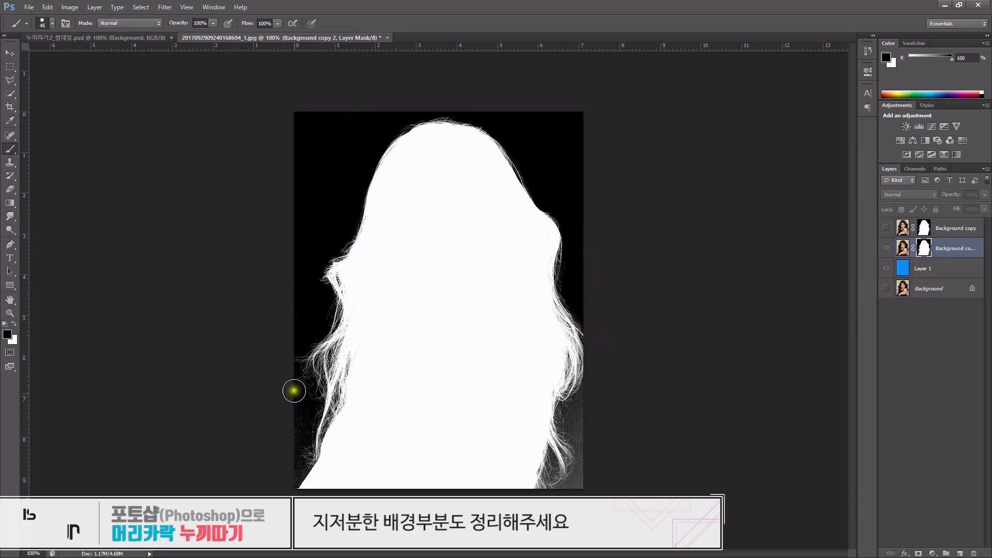
# Paint the remaining gray areas in the mask's lower left and lower right black, and return to the normal image view of Background copy 2.
pyautogui.moveTo(294, 391)
pyautogui.mouseDown()
pyautogui.moveTo(284, 474)
pyautogui.moveTo(296, 423)
pyautogui.moveTo(288, 398)
pyautogui.mouseUp()
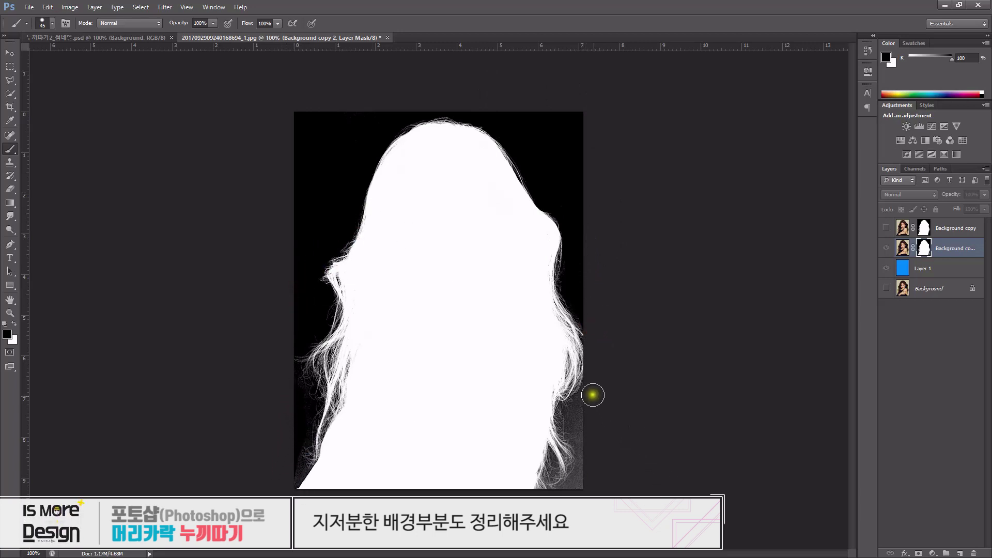
pyautogui.moveTo(593, 396)
pyautogui.mouseDown()
pyautogui.moveTo(579, 489)
pyautogui.moveTo(593, 490)
pyautogui.mouseUp()
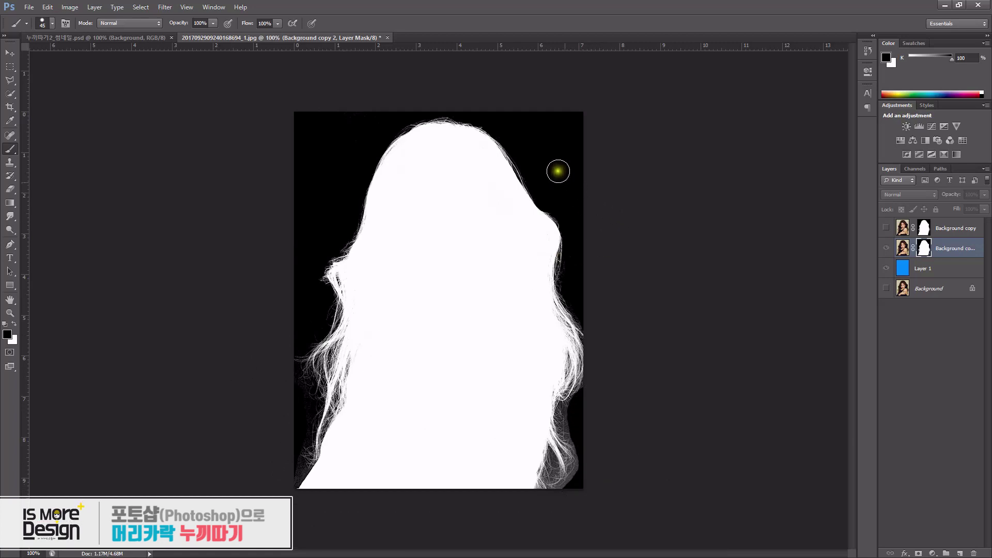
pyautogui.moveTo(356, 115)
pyautogui.mouseDown()
pyautogui.moveTo(327, 130)
pyautogui.moveTo(391, 119)
pyautogui.moveTo(349, 140)
pyautogui.moveTo(306, 121)
pyautogui.moveTo(296, 225)
pyautogui.mouseUp()
pyautogui.click(901, 249)
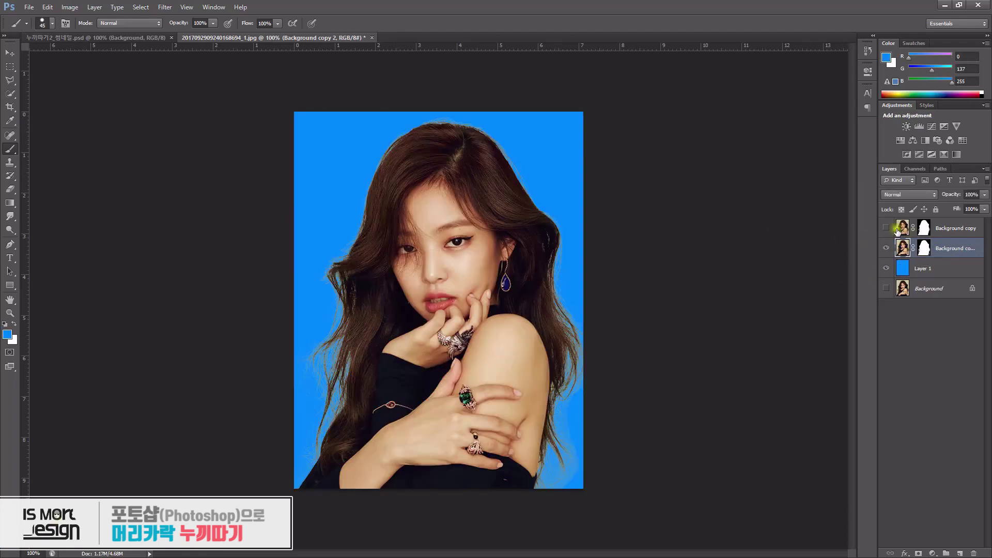
# Compare the Refine Edge cutout on Background copy with the channel-mask cutout on Background copy 2 by toggling their visibility.
pyautogui.click(887, 249)
pyautogui.click(887, 248)
pyautogui.click(888, 226)
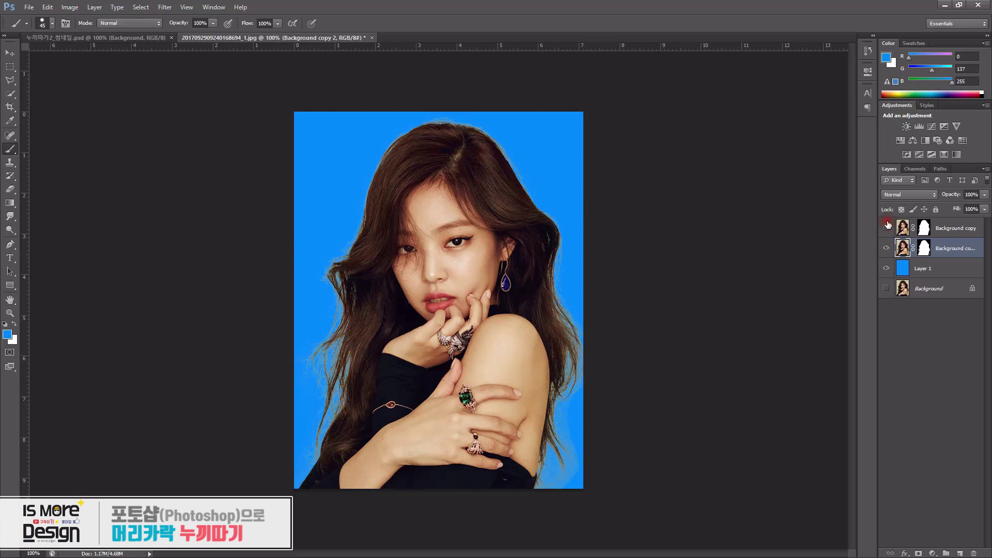
pyautogui.click(887, 249)
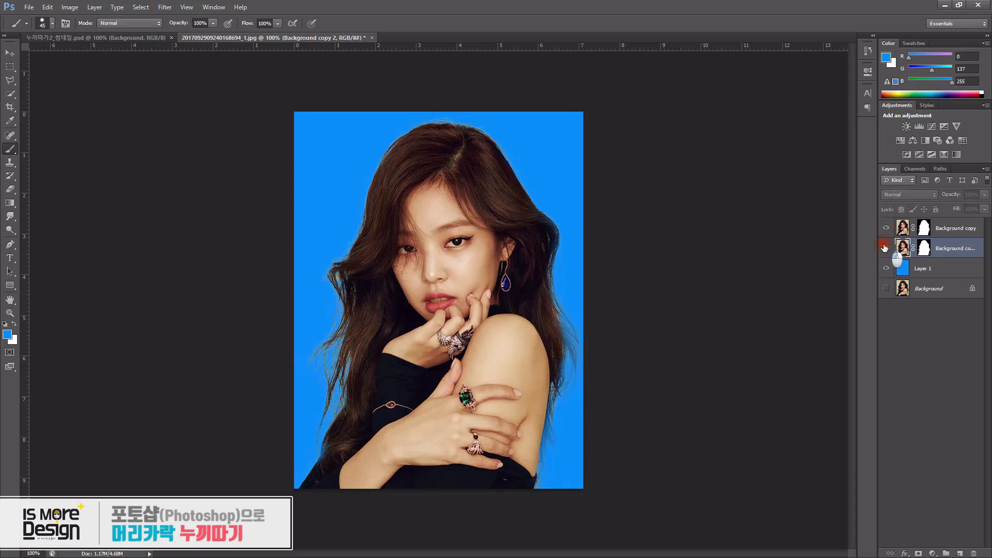
pyautogui.click(885, 248)
pyautogui.click(887, 228)
pyautogui.click(887, 229)
pyautogui.click(889, 248)
pyautogui.click(889, 248)
pyautogui.click(888, 227)
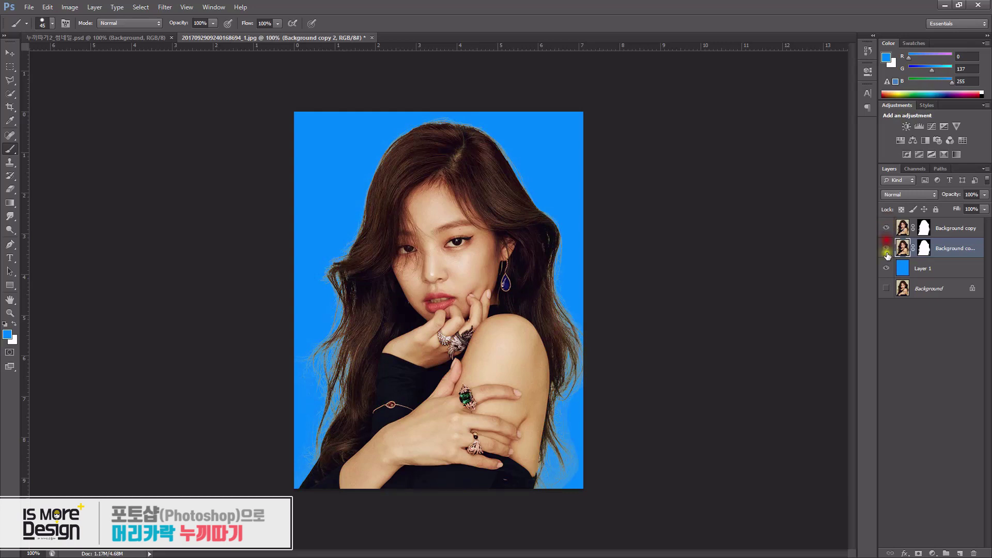
pyautogui.click(887, 250)
pyautogui.click(887, 250)
pyautogui.click(904, 250)
pyautogui.click(900, 231)
pyautogui.click(886, 229)
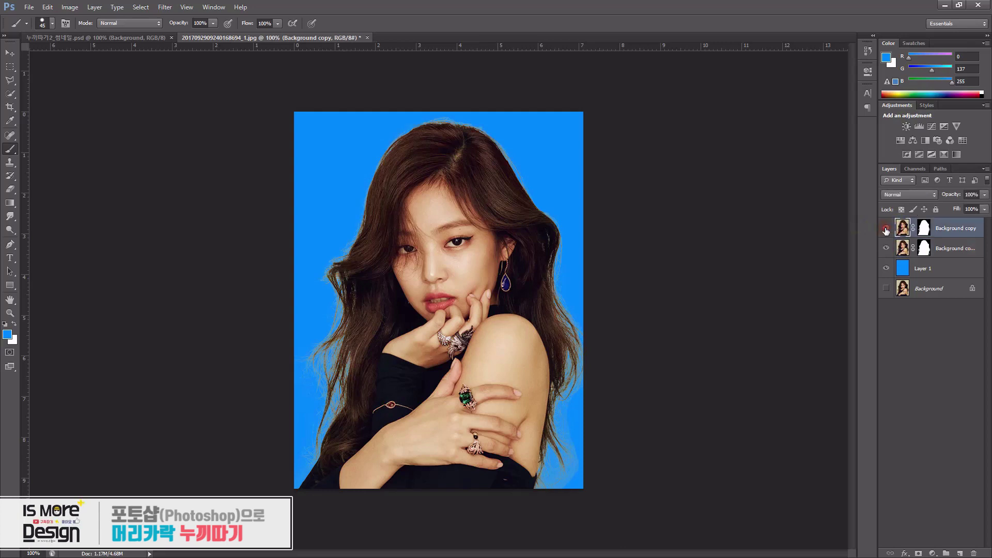
pyautogui.click(887, 229)
# Load Background copy 2's layer mask as a selection, copy the selected woman to a new layer, and hide Background copy 2.
pyautogui.click(907, 250)
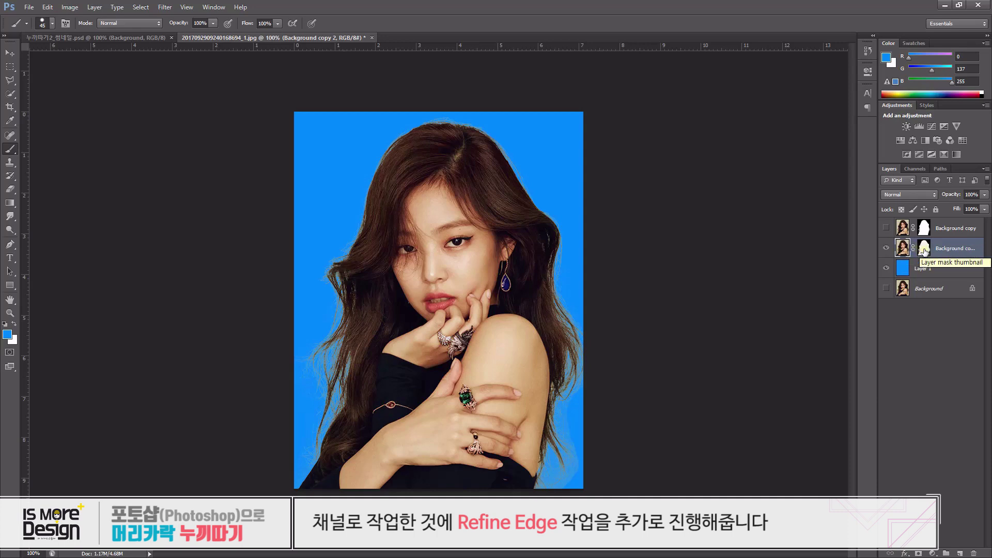
pyautogui.keyDown('ctrl'); pyautogui.click(909, 252); pyautogui.keyUp('ctrl')
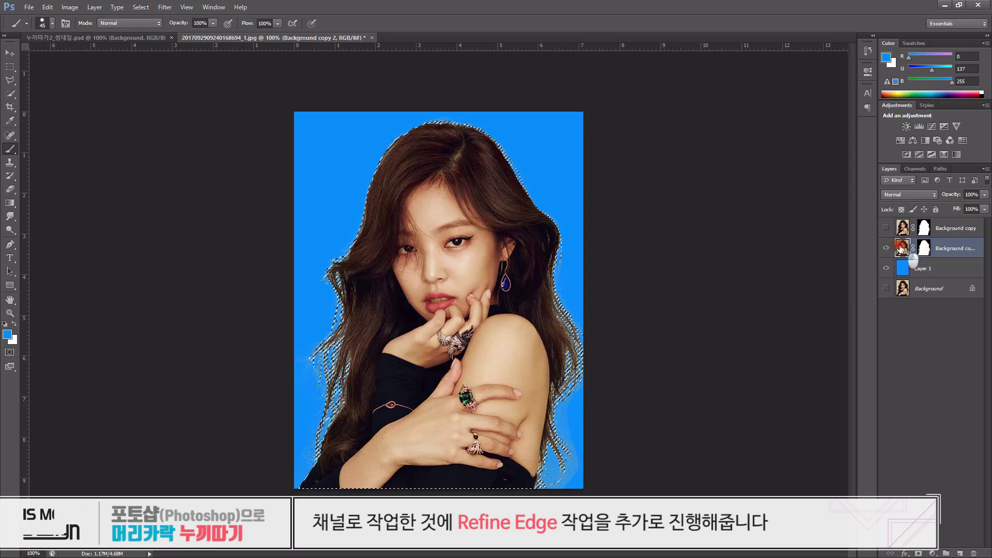
pyautogui.hotkey('ctrl', 'j')
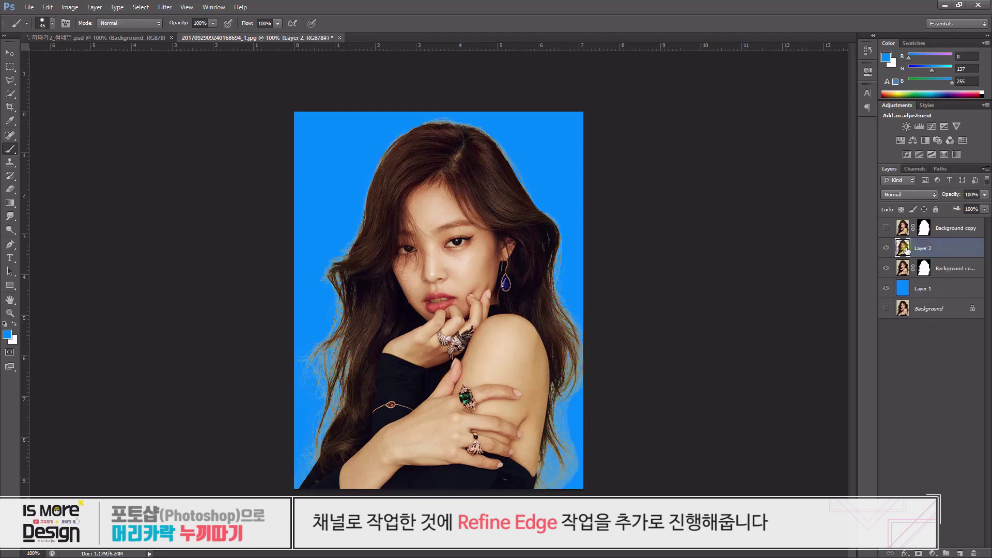
pyautogui.click(887, 269)
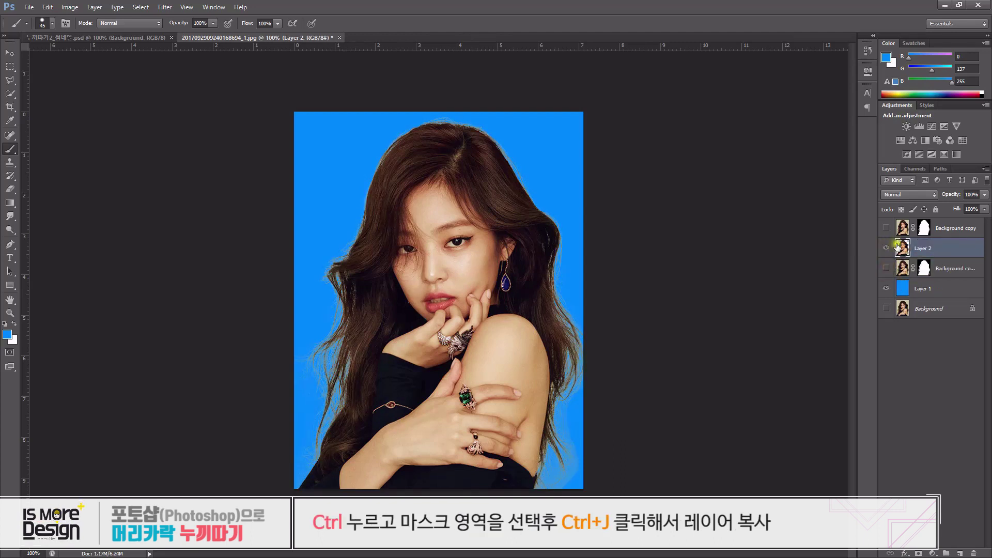
# Select the woman's hair and body on Layer 2 with the Quick Selection Tool.
pyautogui.press('w')
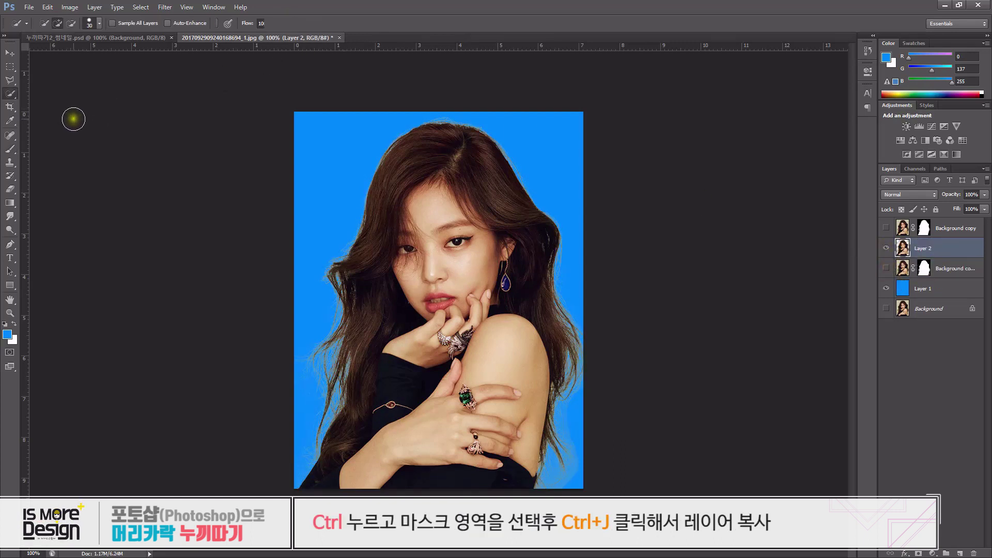
pyautogui.moveTo(26, 99); pyautogui.dragTo(54, 101)
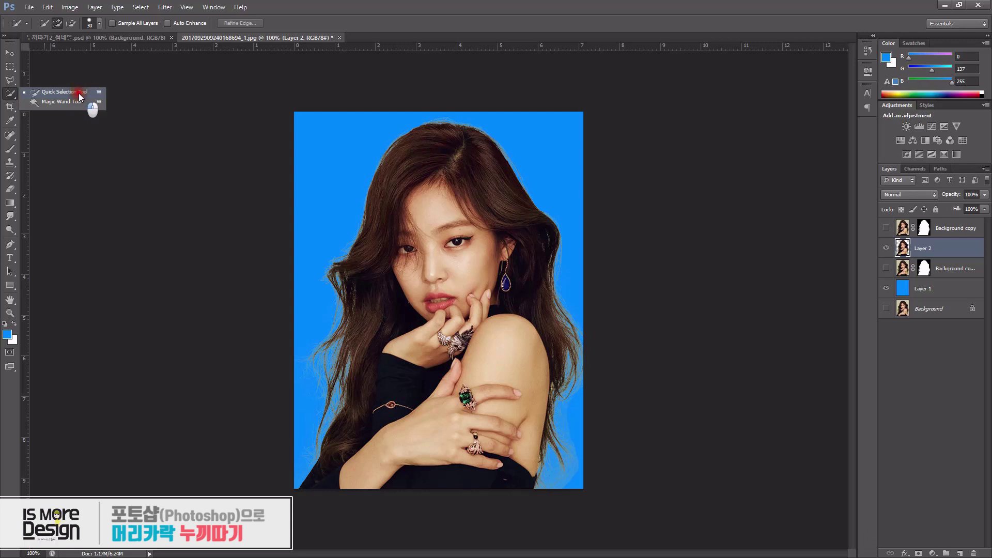
pyautogui.click(77, 95)
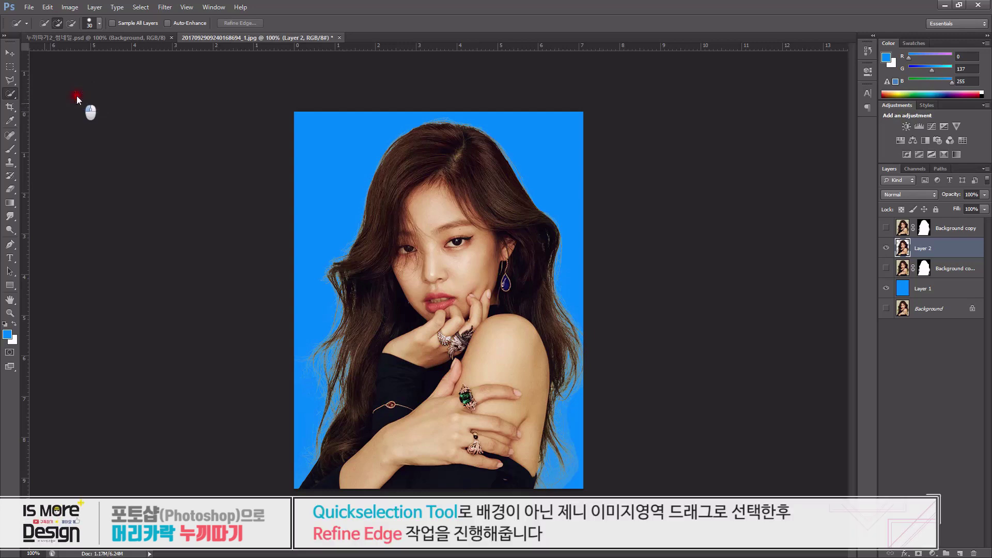
pyautogui.moveTo(10, 94); pyautogui.dragTo(66, 106)
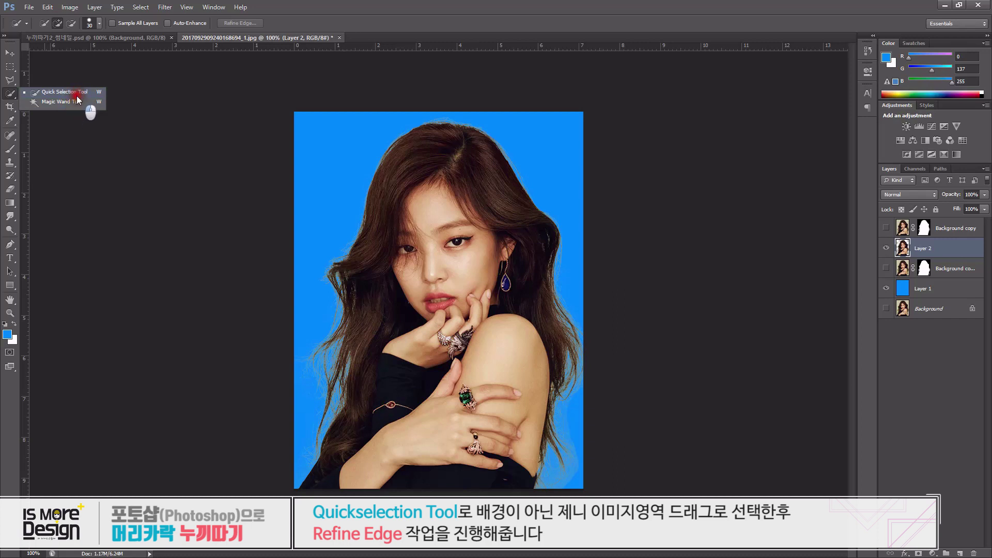
pyautogui.click(77, 96)
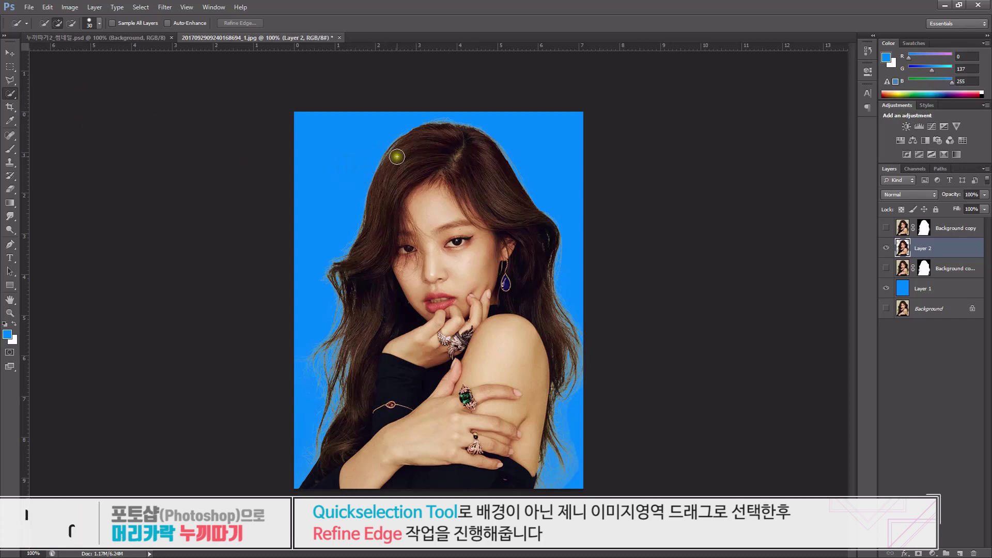
pyautogui.moveTo(397, 156)
pyautogui.mouseDown()
pyautogui.moveTo(433, 146)
pyautogui.moveTo(403, 181)
pyautogui.moveTo(409, 217)
pyautogui.moveTo(463, 194)
pyautogui.moveTo(509, 217)
pyautogui.moveTo(528, 259)
pyautogui.moveTo(546, 336)
pyautogui.moveTo(496, 491)
pyautogui.moveTo(475, 492)
pyautogui.moveTo(440, 366)
pyautogui.moveTo(409, 398)
pyautogui.moveTo(390, 299)
pyautogui.mouseUp()
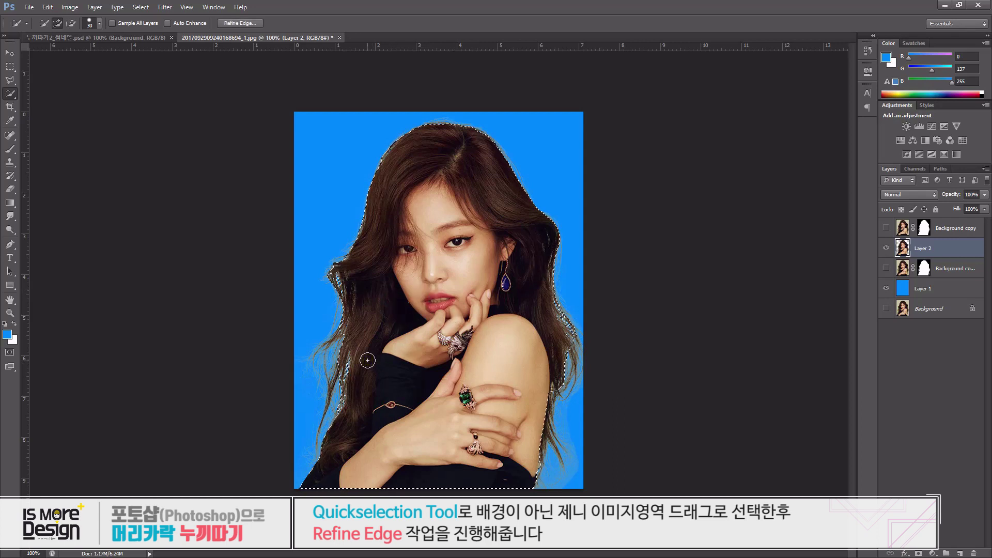
# Open Refine Edge for the selection and set its output to New Layer with Layer Mask.
pyautogui.click(240, 23)
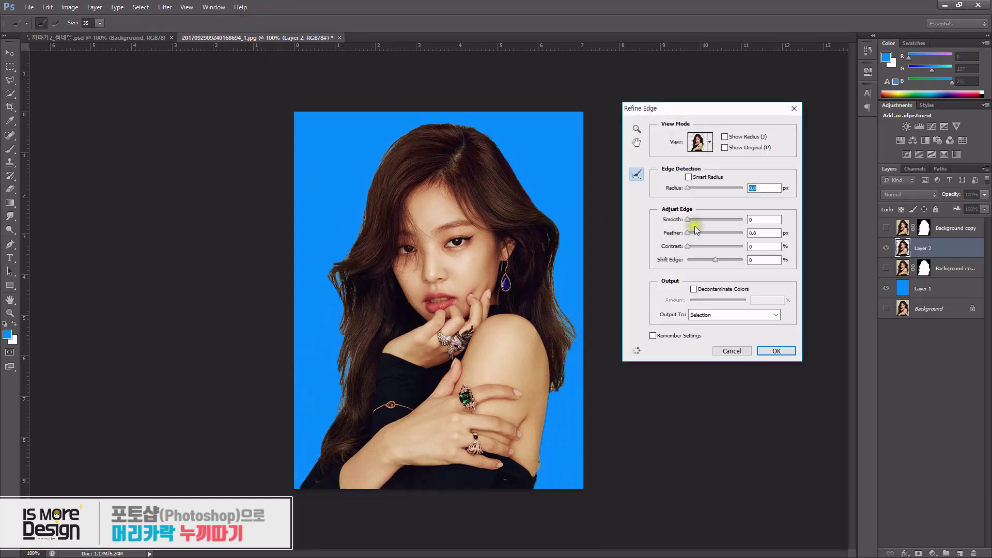
pyautogui.click(723, 314)
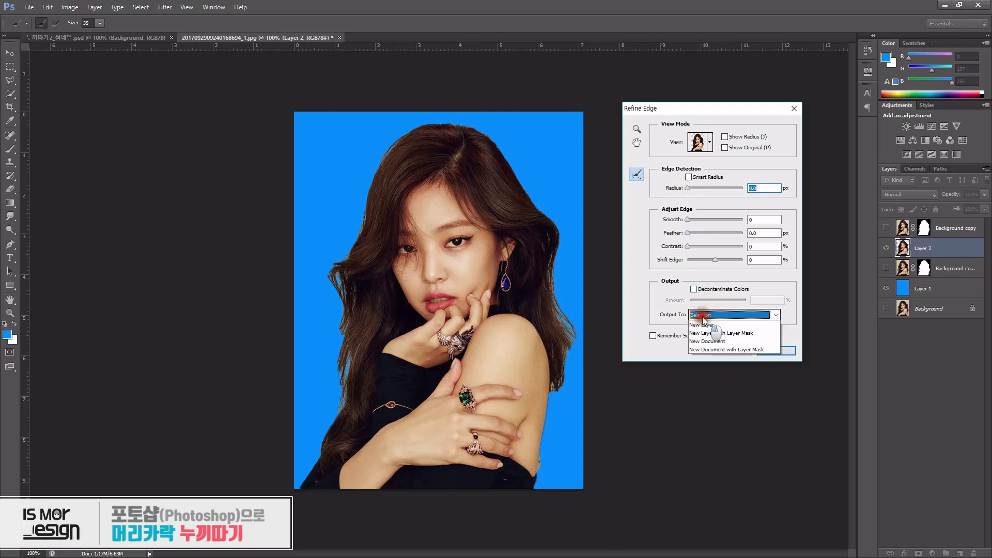
pyautogui.click(706, 348)
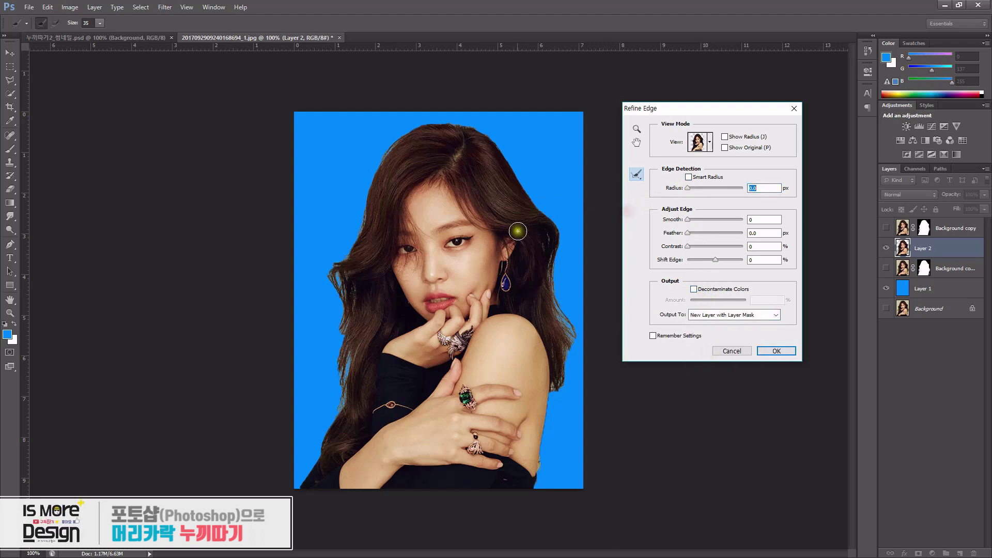
# Brush along the woman's hair outline on both sides with the 35 px Refine Radius brush and apply Refine Edge.
pyautogui.moveTo(491, 133)
pyautogui.mouseDown()
pyautogui.moveTo(550, 214)
pyautogui.moveTo(577, 342)
pyautogui.moveTo(573, 399)
pyautogui.moveTo(552, 410)
pyautogui.moveTo(538, 498)
pyautogui.moveTo(562, 438)
pyautogui.moveTo(576, 477)
pyautogui.moveTo(550, 391)
pyautogui.moveTo(543, 504)
pyautogui.moveTo(562, 392)
pyautogui.moveTo(559, 404)
pyautogui.moveTo(521, 174)
pyautogui.moveTo(504, 145)
pyautogui.moveTo(429, 122)
pyautogui.moveTo(402, 133)
pyautogui.moveTo(383, 158)
pyautogui.moveTo(356, 239)
pyautogui.mouseUp()
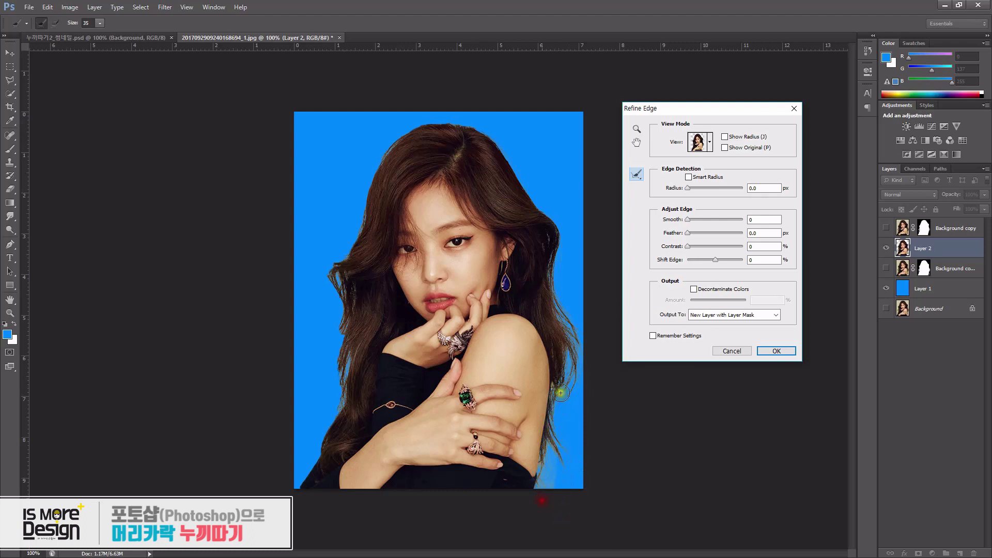
pyautogui.moveTo(561, 416); pyautogui.dragTo(572, 357)
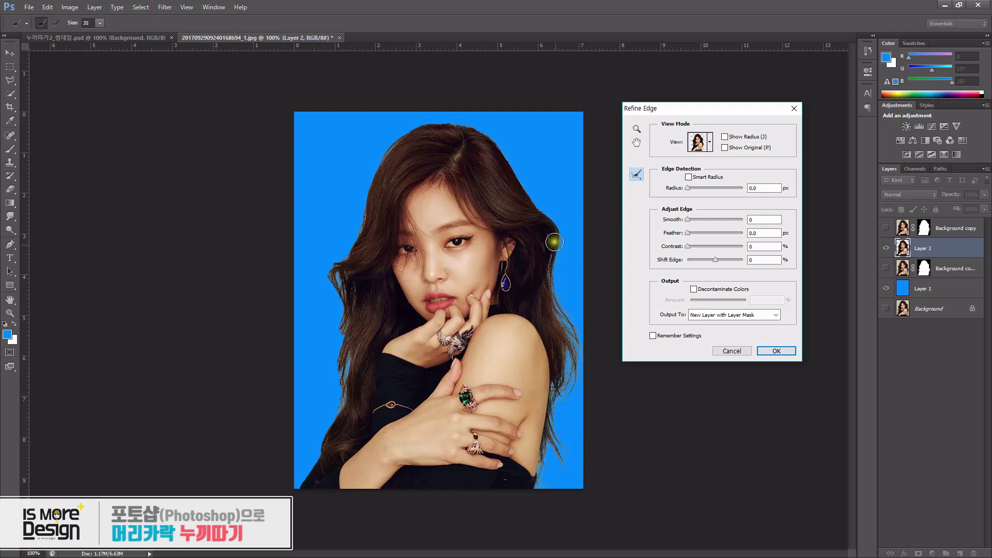
pyautogui.moveTo(521, 174)
pyautogui.mouseDown()
pyautogui.moveTo(489, 137)
pyautogui.moveTo(429, 122)
pyautogui.moveTo(382, 158)
pyautogui.moveTo(355, 238)
pyautogui.moveTo(329, 271)
pyautogui.moveTo(338, 323)
pyautogui.moveTo(302, 384)
pyautogui.moveTo(316, 392)
pyautogui.moveTo(338, 344)
pyautogui.moveTo(325, 365)
pyautogui.moveTo(324, 402)
pyautogui.moveTo(342, 348)
pyautogui.moveTo(344, 414)
pyautogui.moveTo(330, 439)
pyautogui.moveTo(333, 361)
pyautogui.moveTo(321, 444)
pyautogui.moveTo(340, 359)
pyautogui.moveTo(304, 496)
pyautogui.moveTo(337, 332)
pyautogui.moveTo(329, 393)
pyautogui.moveTo(333, 339)
pyautogui.moveTo(311, 370)
pyautogui.moveTo(345, 287)
pyautogui.mouseUp()
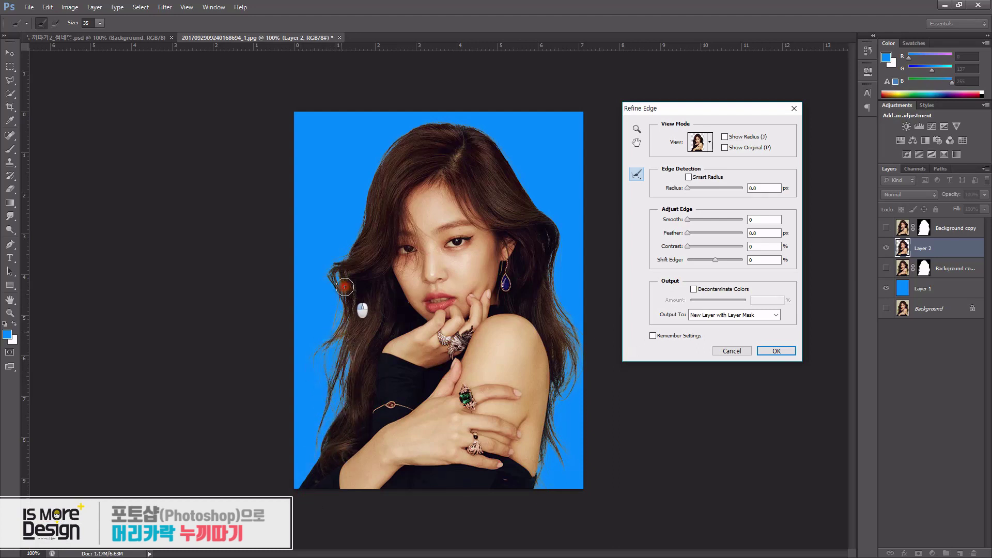
pyautogui.moveTo(355, 211)
pyautogui.mouseDown()
pyautogui.moveTo(375, 203)
pyautogui.moveTo(340, 270)
pyautogui.moveTo(338, 257)
pyautogui.moveTo(366, 237)
pyautogui.moveTo(324, 283)
pyautogui.moveTo(322, 260)
pyautogui.moveTo(358, 233)
pyautogui.moveTo(382, 151)
pyautogui.moveTo(404, 121)
pyautogui.moveTo(435, 114)
pyautogui.moveTo(504, 133)
pyautogui.moveTo(541, 177)
pyautogui.moveTo(571, 250)
pyautogui.moveTo(560, 296)
pyautogui.moveTo(579, 370)
pyautogui.moveTo(556, 414)
pyautogui.moveTo(560, 538)
pyautogui.mouseUp()
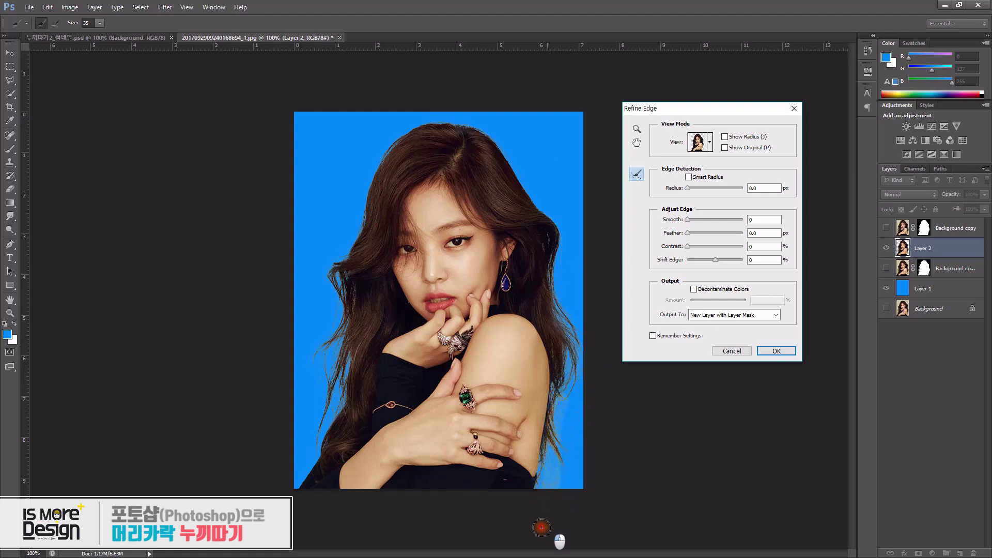
pyautogui.click(778, 352)
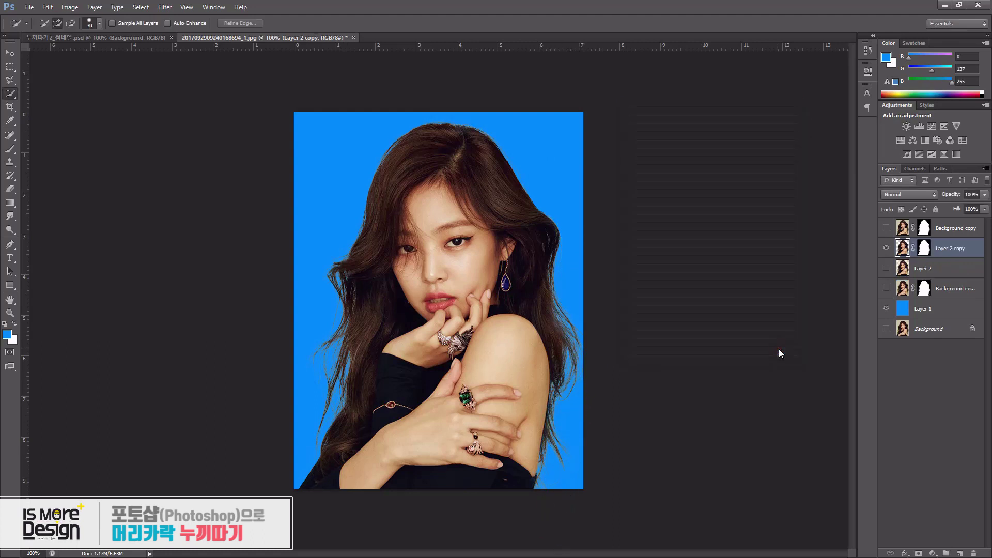
# Move Layer 2 copy above Background copy in the layer stack and hide it, showing Background copy's cutout instead.
pyautogui.press('v')
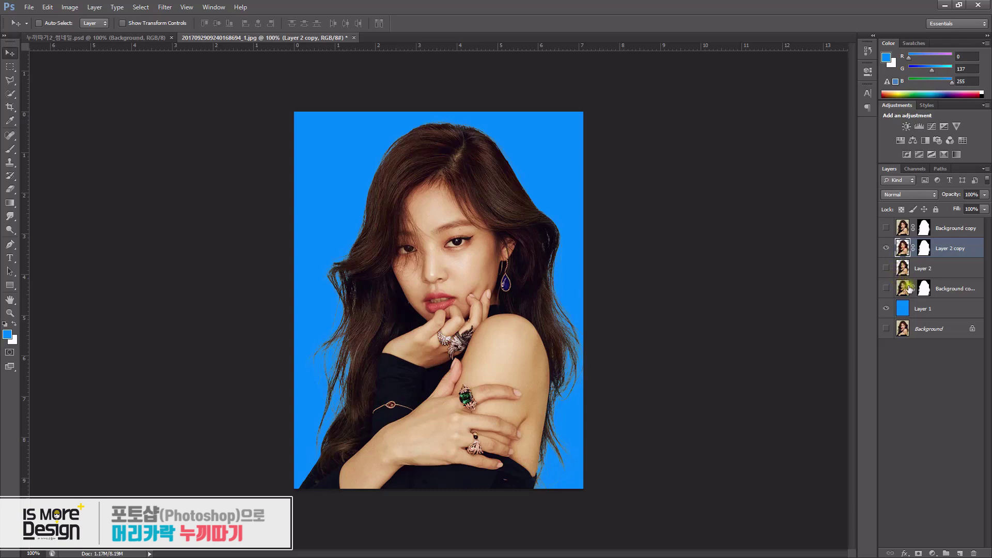
pyautogui.moveTo(896, 259); pyautogui.dragTo(896, 225)
pyautogui.click(886, 228)
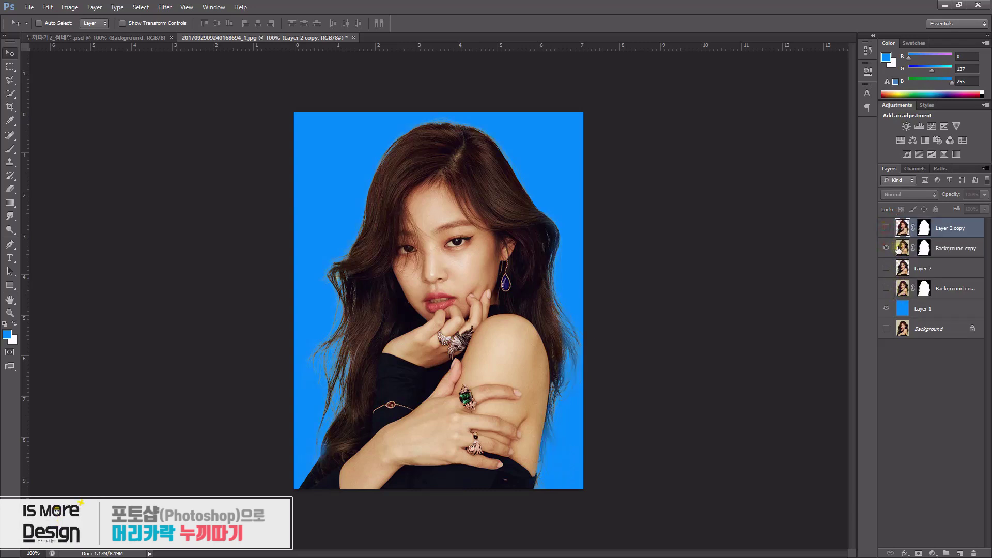
pyautogui.hotkey('ctrl', 'alt', 'z')
pyautogui.hotkey('ctrl', 'alt', 'z')
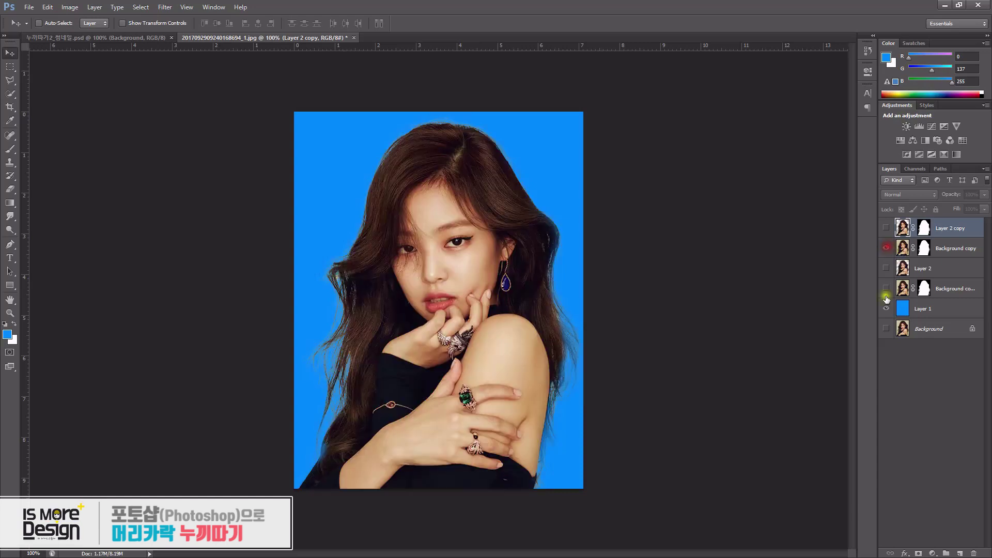
# Compare the cutouts of Background copy, Background copy 2 and Layer 2 copy by toggling visibility, ending with Layer 2 copy shown.
pyautogui.moveTo(898, 218); pyautogui.dragTo(898, 223)
pyautogui.click(886, 228)
pyautogui.click(887, 248)
pyautogui.click(886, 288)
pyautogui.click(887, 248)
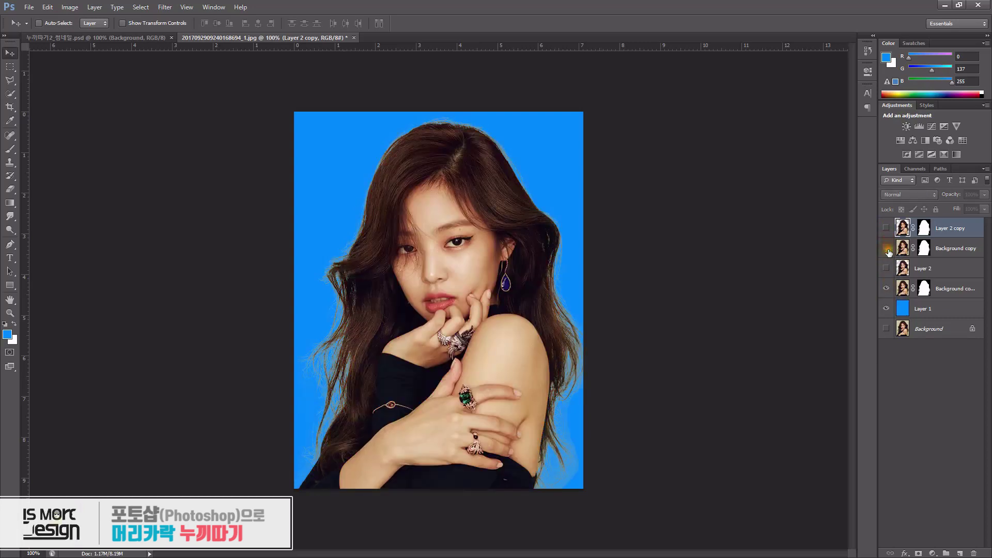
pyautogui.click(887, 288)
pyautogui.click(887, 228)
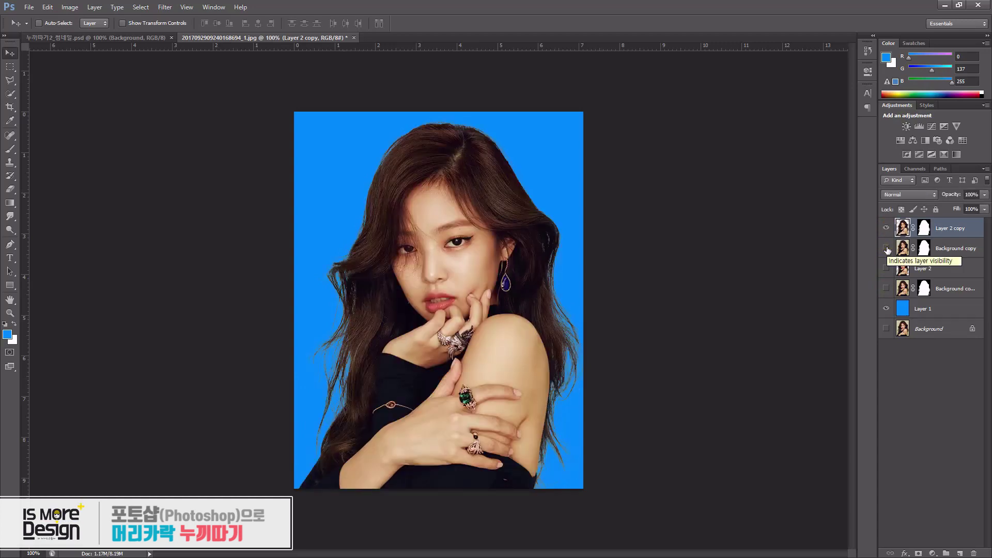
# Widen the canvas equally on both sides and move the Layer 2 copy cutout to the right of the blue background.
pyautogui.hotkey('ctrl', 'alt', 'c')
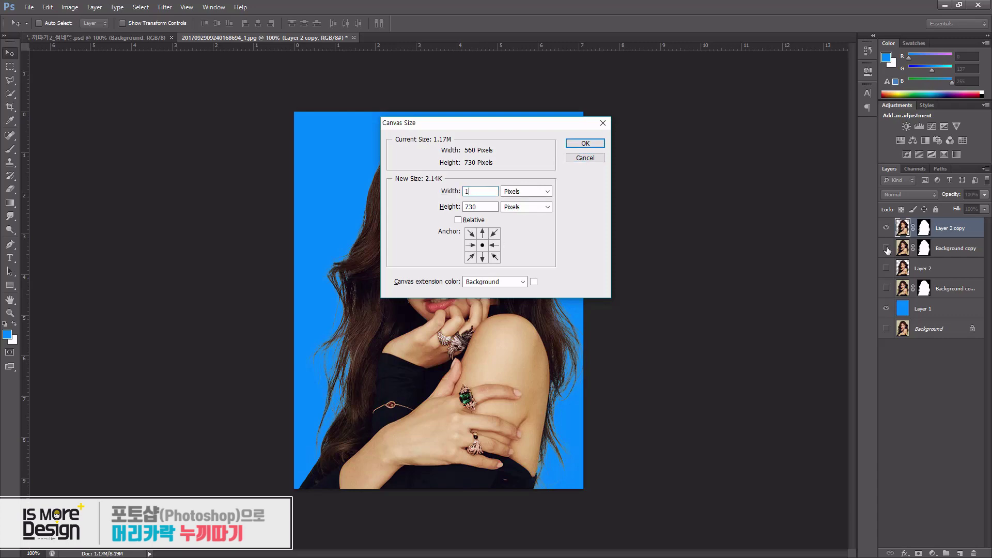
pyautogui.press('Return')
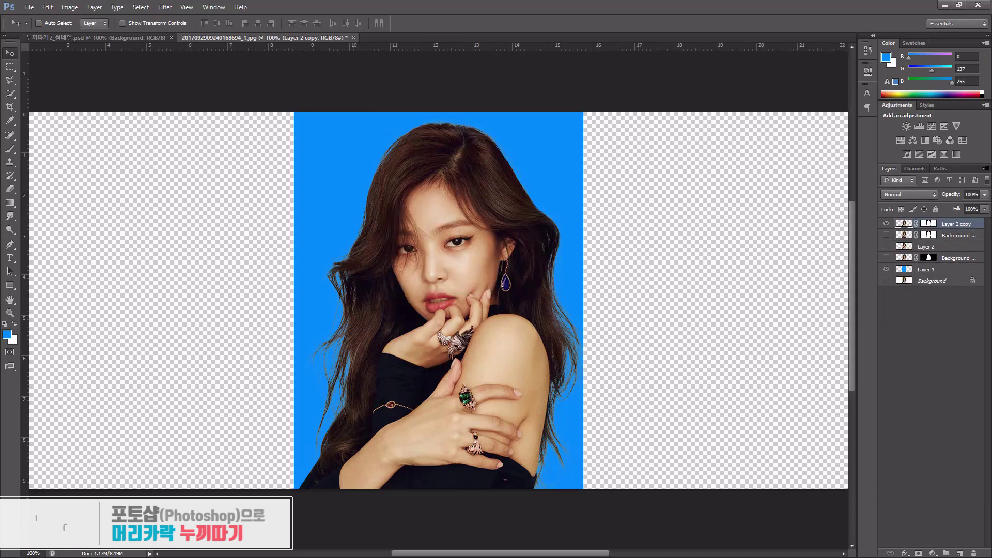
pyautogui.moveTo(520, 243); pyautogui.dragTo(643, 321)
pyautogui.hotkey('ctrl', '-')
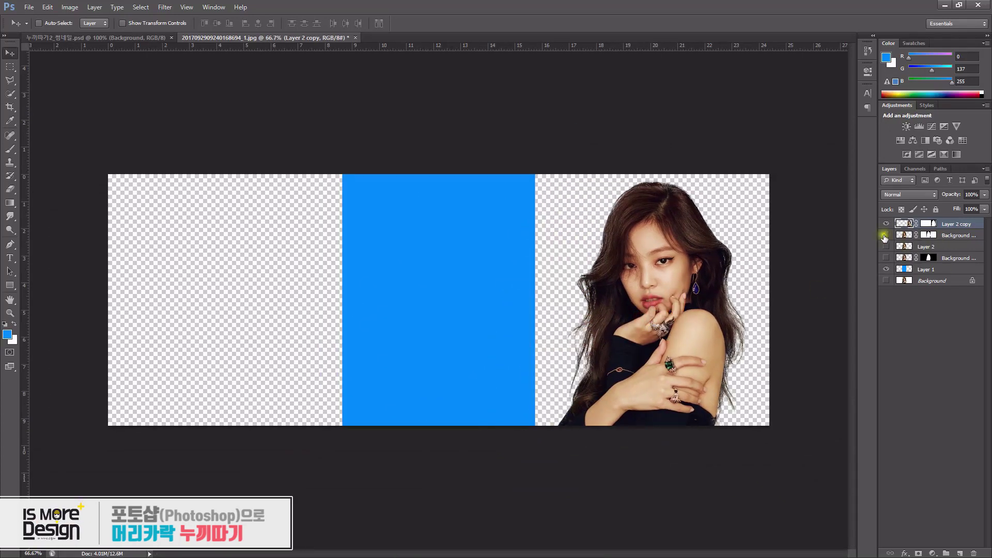
# Show Background copy 2 and move its cutout to the left of the blue background, and show Background copy's cutout in the middle.
pyautogui.click(887, 236)
pyautogui.click(902, 236)
pyautogui.moveTo(523, 347); pyautogui.dragTo(303, 349)
pyautogui.click(887, 258)
pyautogui.click(904, 258)
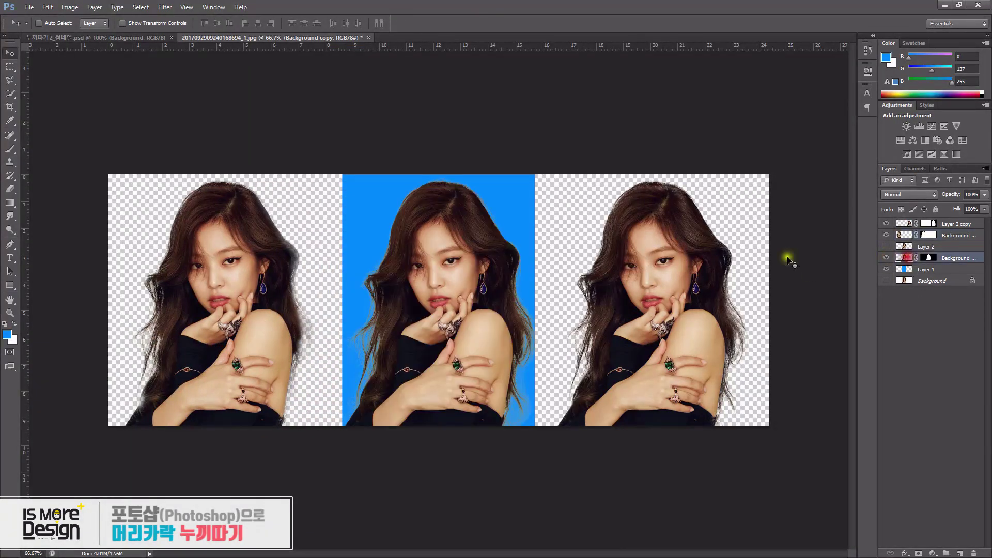
# Fill Layer 1 with the blue foreground color across the whole widened canvas, behind all three cutouts.
pyautogui.click(924, 270)
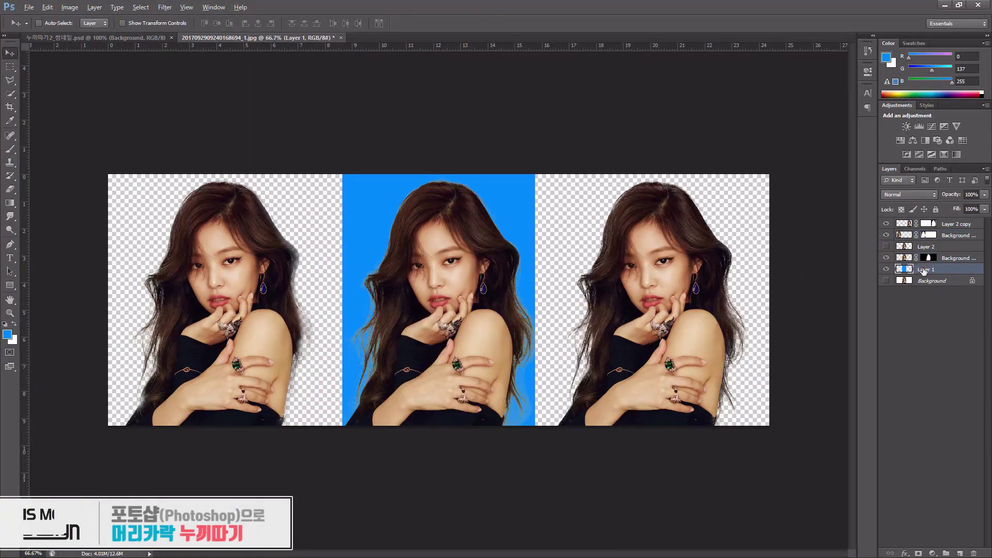
pyautogui.hotkey('alt', 'BackSpace')
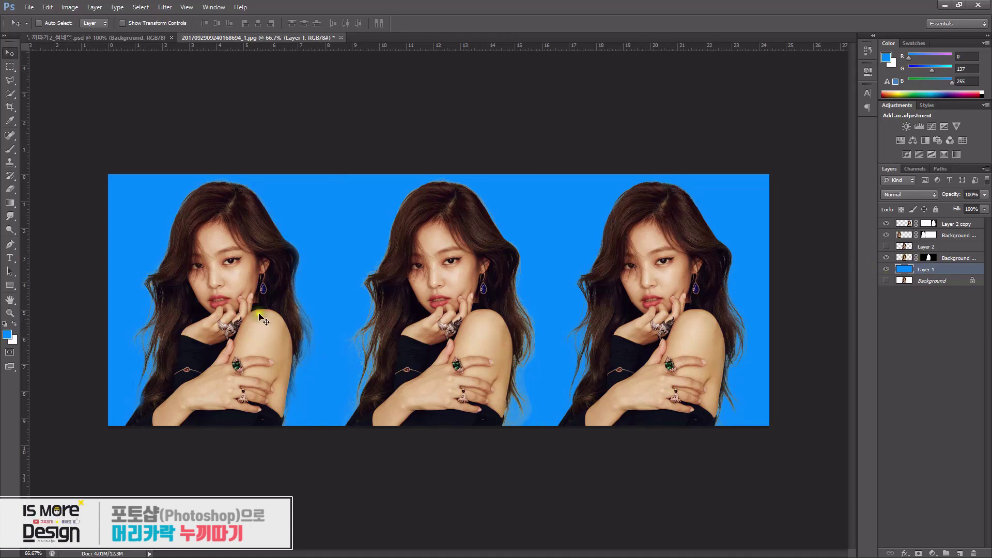
pyautogui.hotkey('ctrl', 'z')
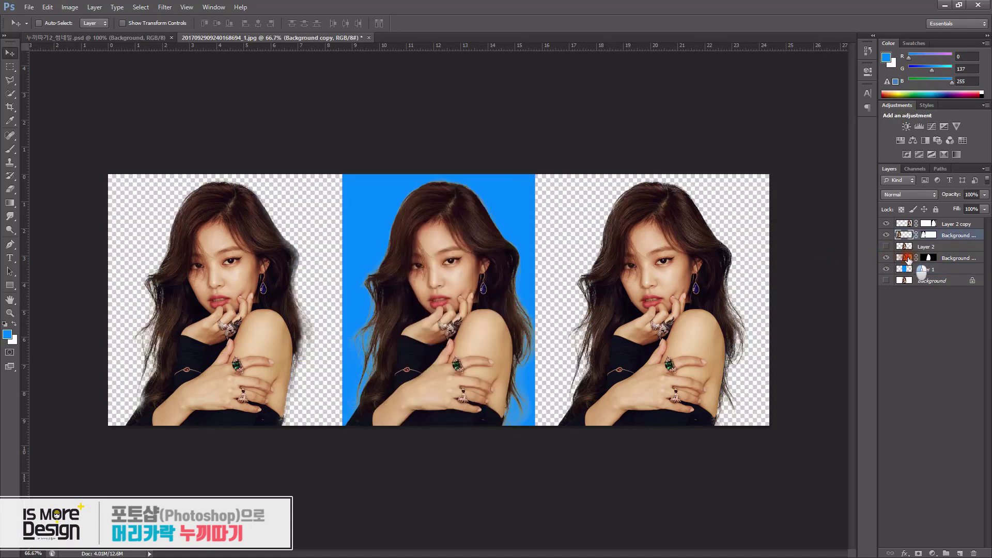
pyautogui.click(924, 270)
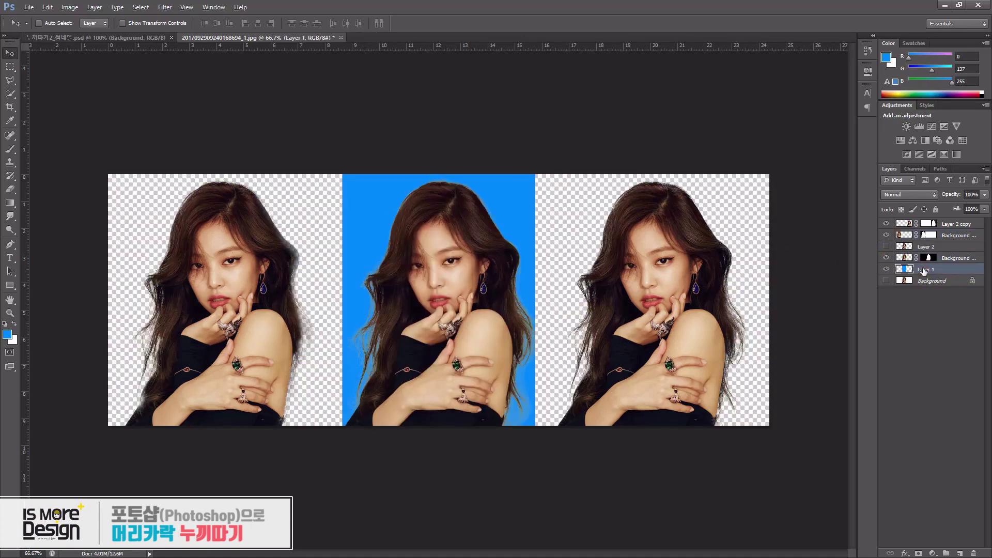
pyautogui.hotkey('ctrl', 'z')
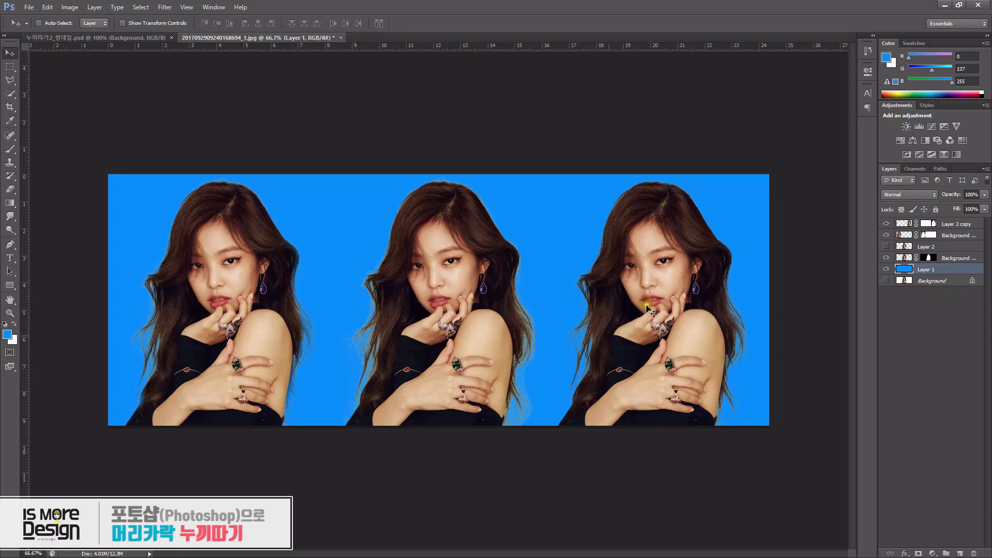
# Select Layer 2 copy and sample a brown brush color (RGB 70, 44, 29) from the hair ends above the woman's shoulder.
pyautogui.scroll(2, 709, 298)
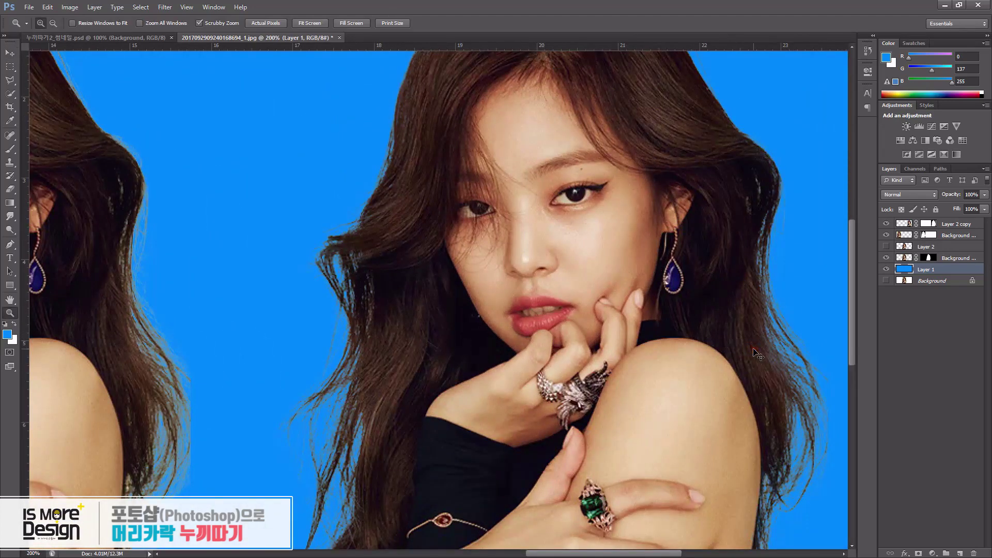
pyautogui.scroll(-1, 745, 354)
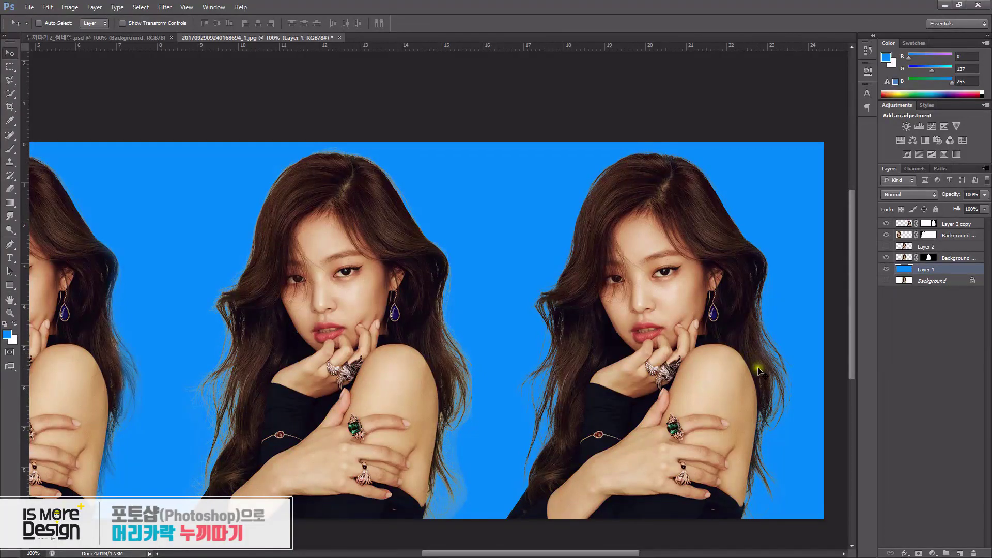
pyautogui.click(925, 224)
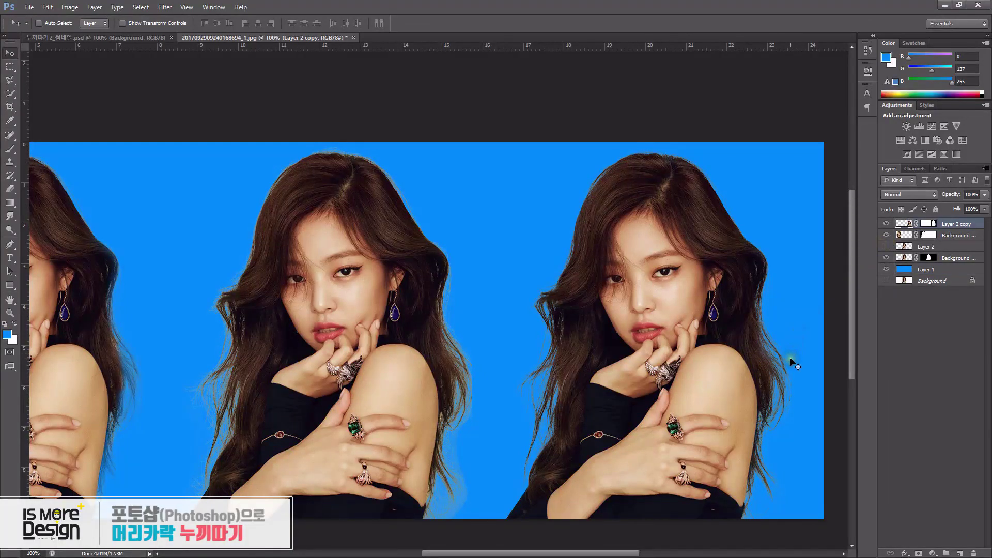
pyautogui.press('z')
pyautogui.click(793, 386)
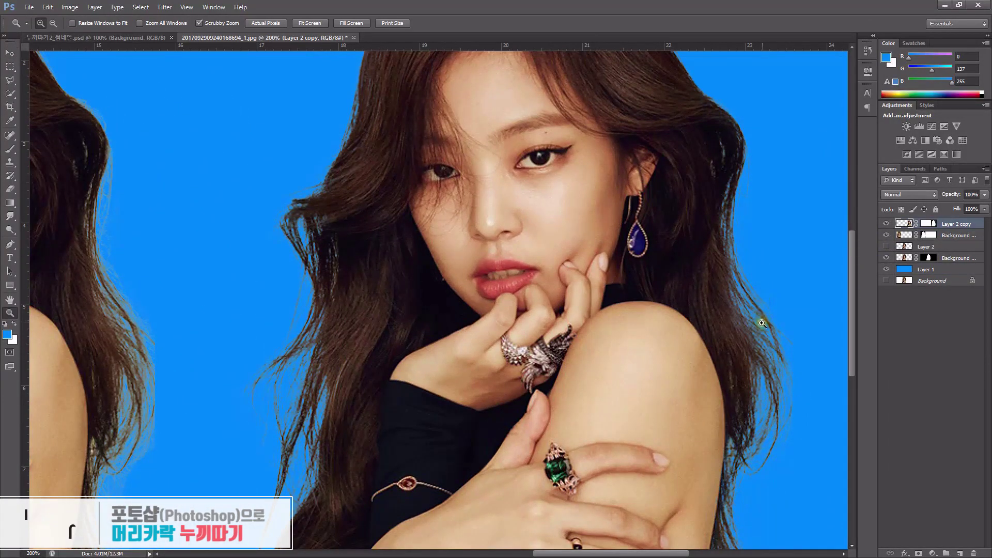
pyautogui.press('i')
pyautogui.click(742, 311)
pyautogui.press('b')
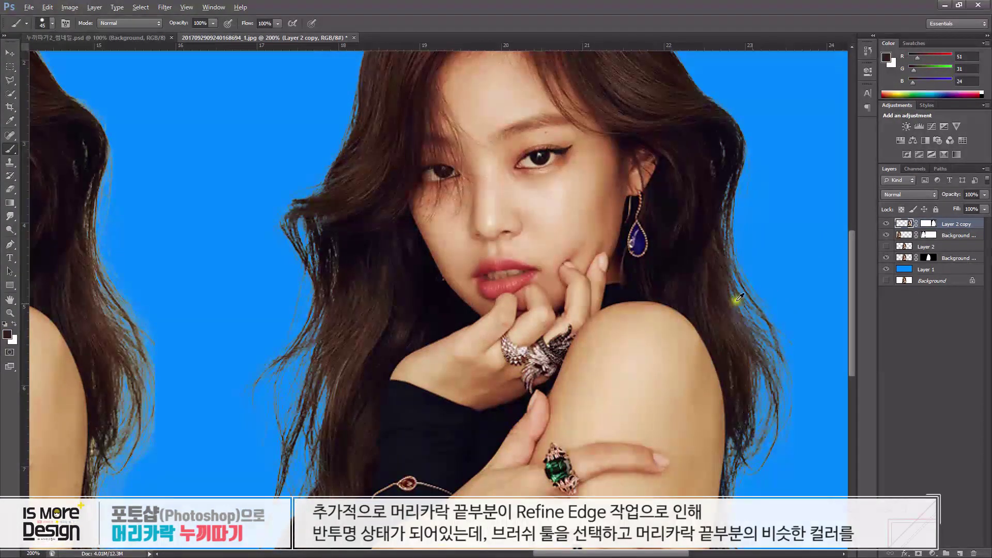
pyautogui.keyDown('alt'); pyautogui.click(747, 337); pyautogui.keyUp('alt')
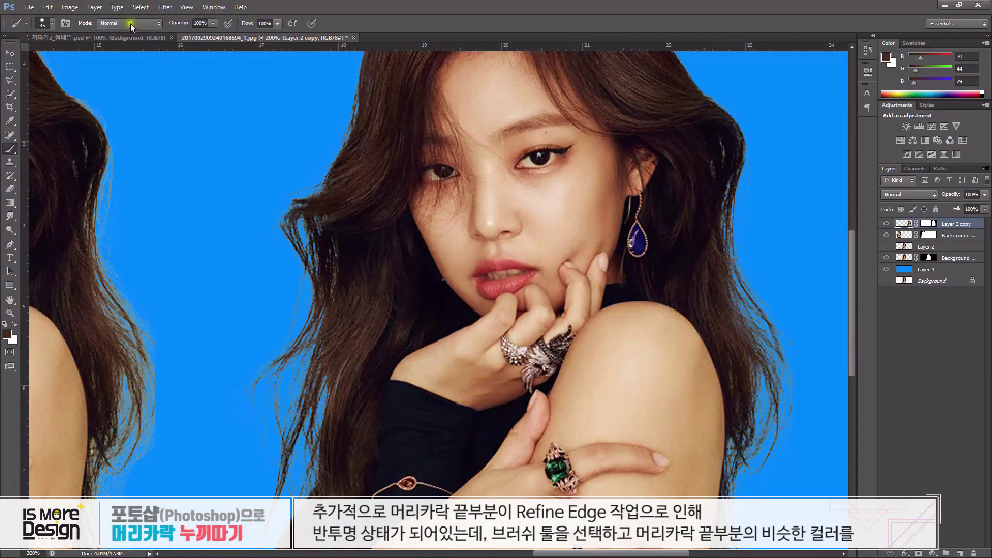
# Lock the transparent pixels of Layer 2 copy so brush strokes only recolor the existing hair.
pyautogui.rightClick(385, 164)
pyautogui.press('Return')
pyautogui.click(901, 209)
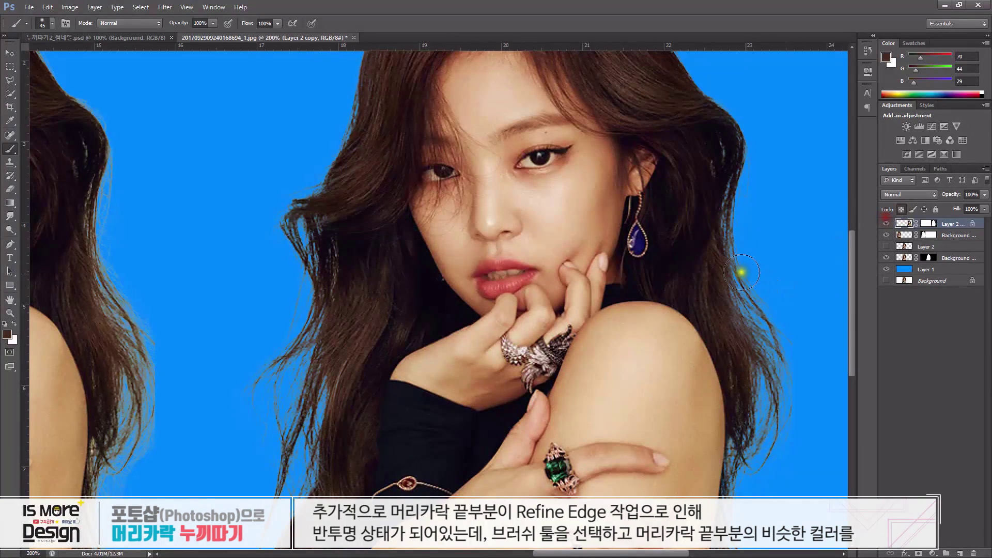
pyautogui.moveTo(768, 354)
pyautogui.mouseDown()
pyautogui.moveTo(799, 399)
pyautogui.moveTo(816, 389)
pyautogui.mouseUp()
pyautogui.hotkey('ctrl', 'z')
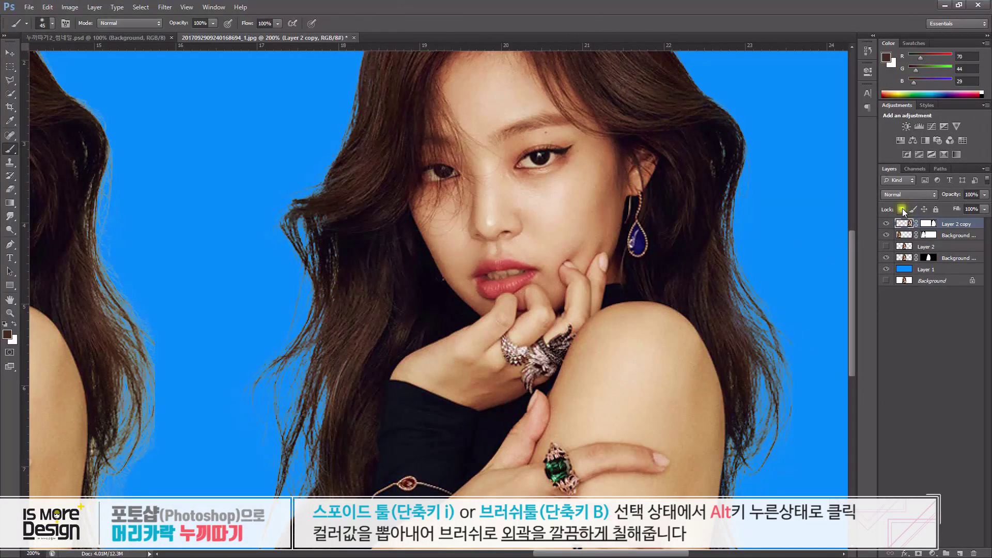
pyautogui.click(903, 212)
# Paint the sampled brown over the right hair edge of the Layer 2 copy cutout with the 45 px brush.
pyautogui.moveTo(759, 284); pyautogui.dragTo(775, 459)
pyautogui.hotkey('ctrl', 'z')
pyautogui.moveTo(742, 217); pyautogui.dragTo(777, 413)
pyautogui.moveTo(763, 338)
pyautogui.mouseDown()
pyautogui.moveTo(799, 376)
pyautogui.moveTo(809, 336)
pyautogui.moveTo(740, 473)
pyautogui.moveTo(739, 430)
pyautogui.moveTo(767, 483)
pyautogui.moveTo(752, 333)
pyautogui.mouseUp()
# Recolor the fine strands along the woman's upper arm with a 20 px brush in sampled dark hair color (RGB 32, 27, 29).
pyautogui.press('[')
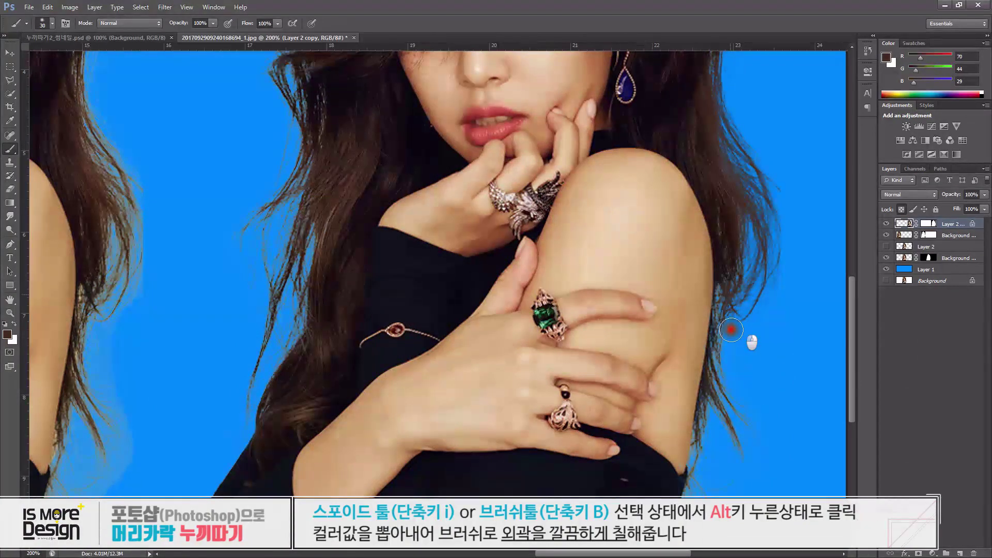
pyautogui.keyDown('alt'); pyautogui.click(724, 268); pyautogui.keyUp('alt')
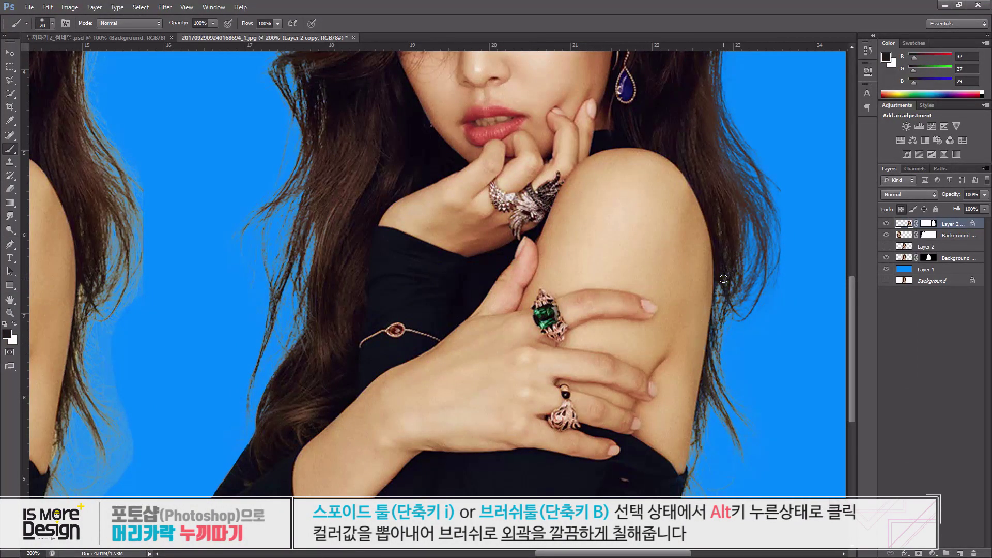
pyautogui.moveTo(723, 278)
pyautogui.mouseDown()
pyautogui.moveTo(721, 381)
pyautogui.moveTo(758, 483)
pyautogui.mouseUp()
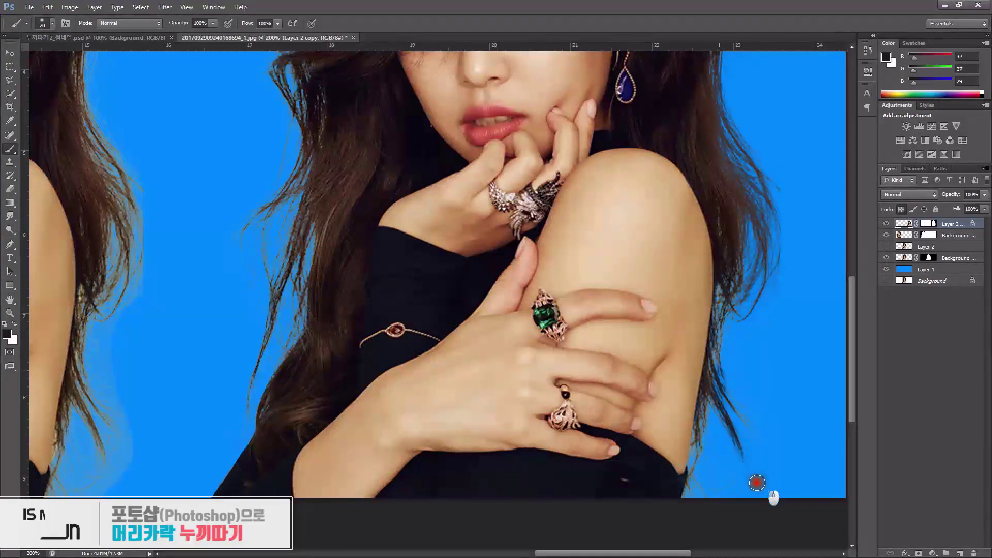
pyautogui.moveTo(716, 399)
pyautogui.mouseDown()
pyautogui.moveTo(699, 470)
pyautogui.moveTo(705, 498)
pyautogui.mouseUp()
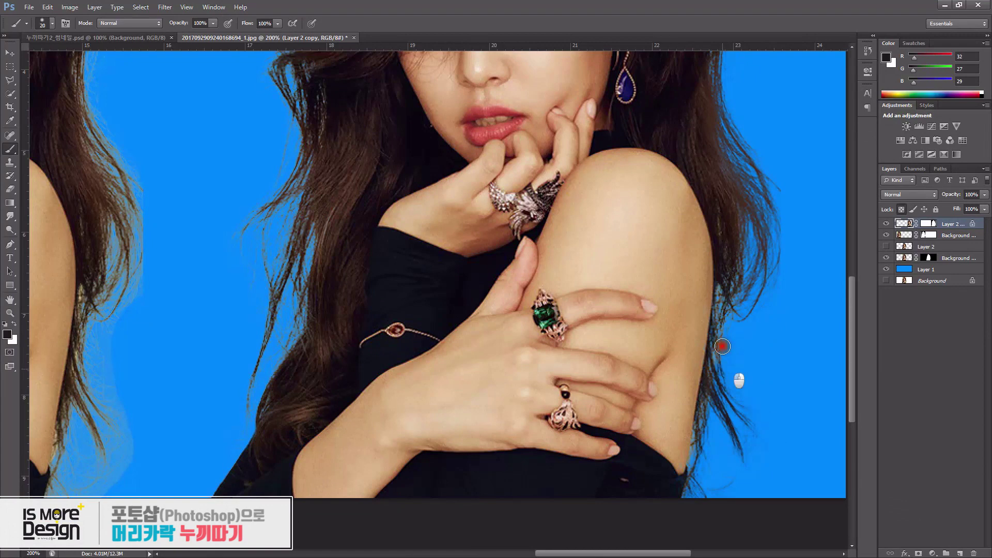
pyautogui.moveTo(722, 346)
pyautogui.mouseDown()
pyautogui.moveTo(722, 277)
pyautogui.moveTo(748, 278)
pyautogui.moveTo(749, 166)
pyautogui.moveTo(775, 240)
pyautogui.moveTo(753, 259)
pyautogui.moveTo(734, 183)
pyautogui.moveTo(737, 222)
pyautogui.mouseUp()
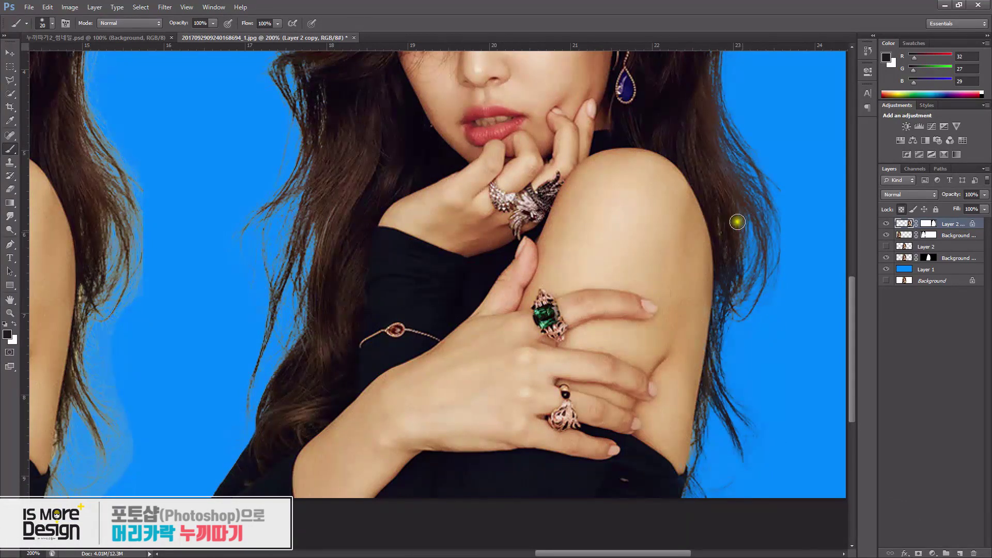
# Touch up the curled hair ends beside the shoulder with the 20 px brush in sampled brown (RGB 66, 44, 32).
pyautogui.keyDown('alt'); pyautogui.click(769, 195); pyautogui.keyUp('alt')
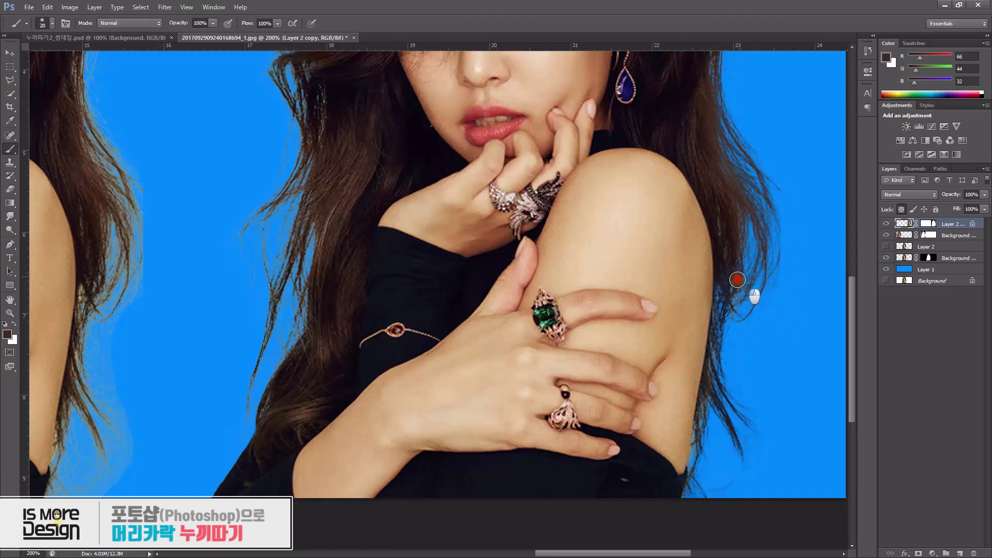
pyautogui.moveTo(737, 281)
pyautogui.mouseDown()
pyautogui.moveTo(732, 213)
pyautogui.moveTo(718, 204)
pyautogui.moveTo(733, 224)
pyautogui.moveTo(734, 272)
pyautogui.mouseUp()
pyautogui.keyDown('alt'); pyautogui.click(722, 198); pyautogui.keyUp('alt')
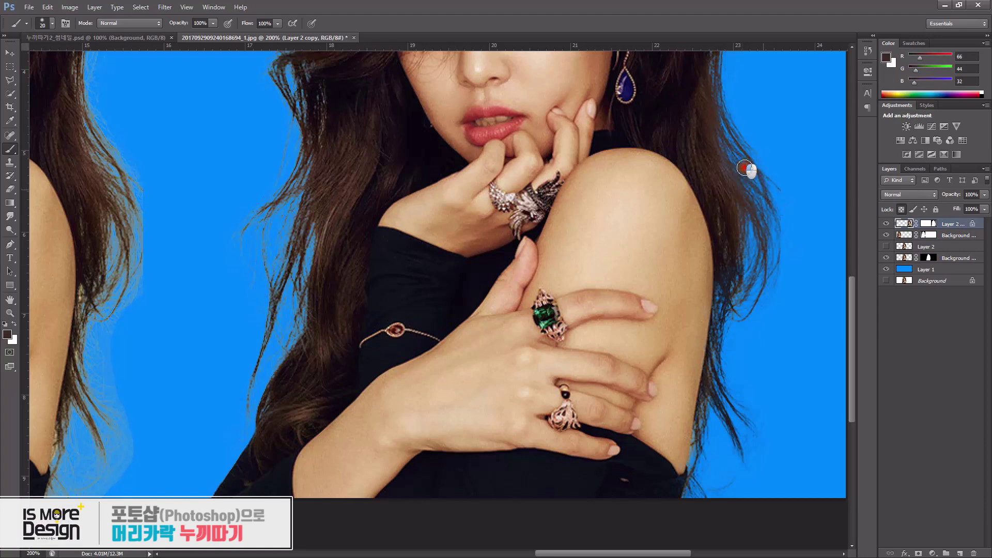
pyautogui.keyDown('alt'); pyautogui.click(783, 208); pyautogui.keyUp('alt')
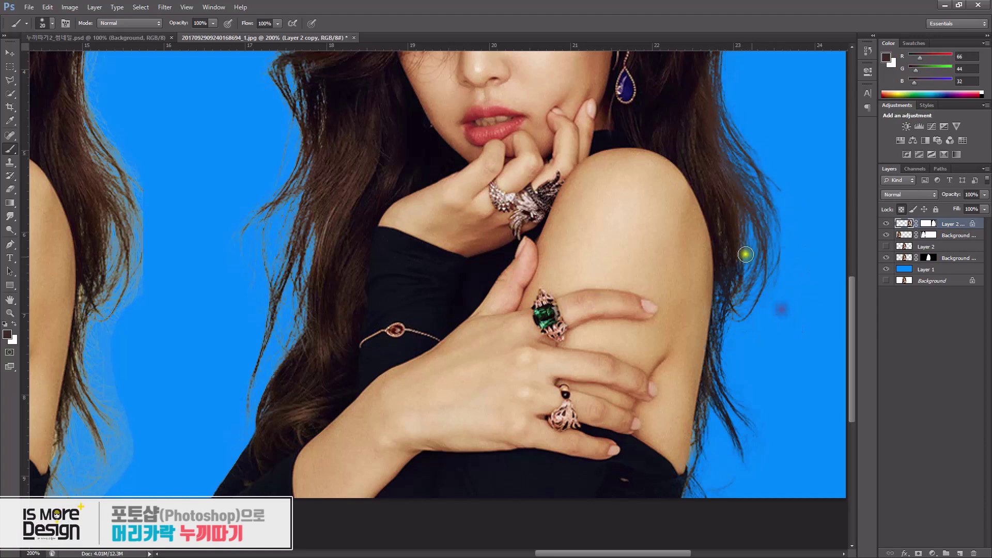
pyautogui.moveTo(733, 282)
pyautogui.mouseDown()
pyautogui.moveTo(732, 214)
pyautogui.moveTo(753, 261)
pyautogui.mouseUp()
pyautogui.hotkey('ctrl', 'z')
# Set the brush opacity to 50% and blend sampled dark browns into the hair ends beside the shoulder.
pyautogui.keyDown('alt'); pyautogui.click(714, 208); pyautogui.keyUp('alt')
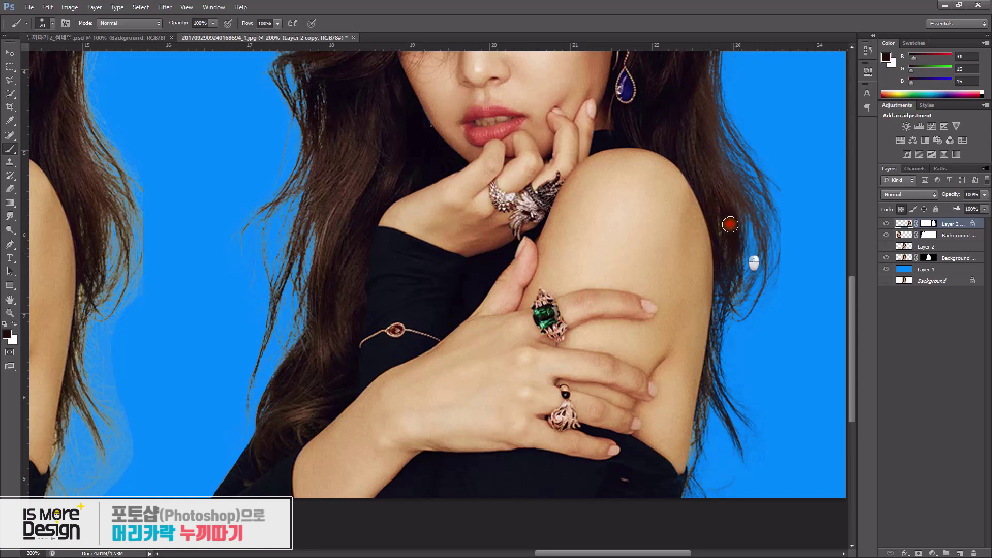
pyautogui.press('5')
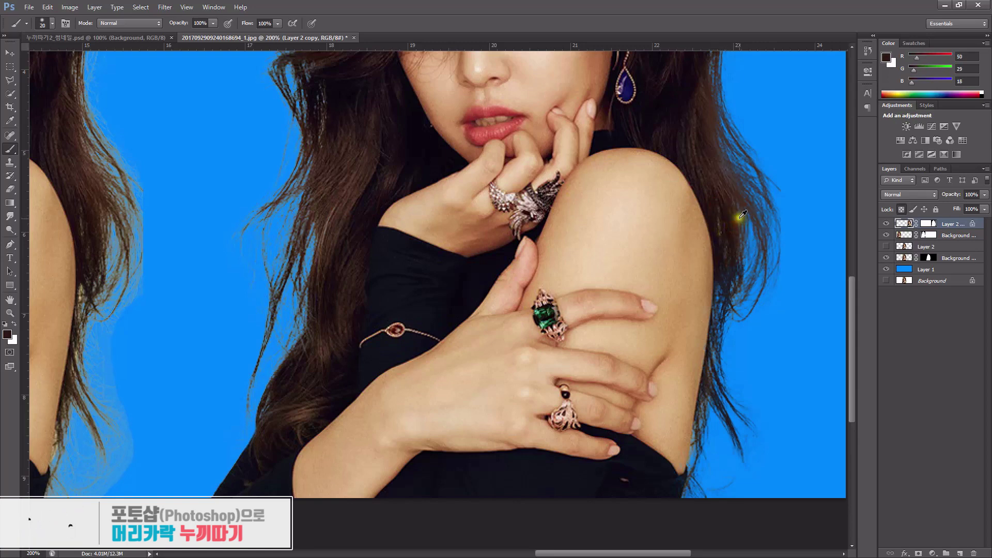
pyautogui.keyDown('alt'); pyautogui.click(718, 212); pyautogui.keyUp('alt')
pyautogui.keyDown('alt'); pyautogui.click(733, 257); pyautogui.keyUp('alt')
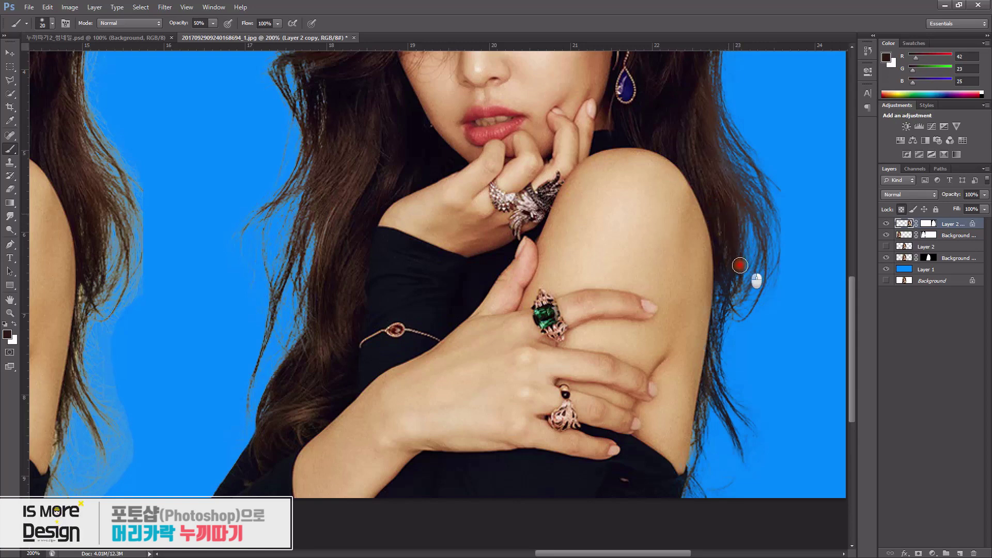
# Enlarge the brush to 45 px and paint sampled dark hair colors along the hair edge from beside the earring to the shoulder.
pyautogui.scroll(5, 762, 258)
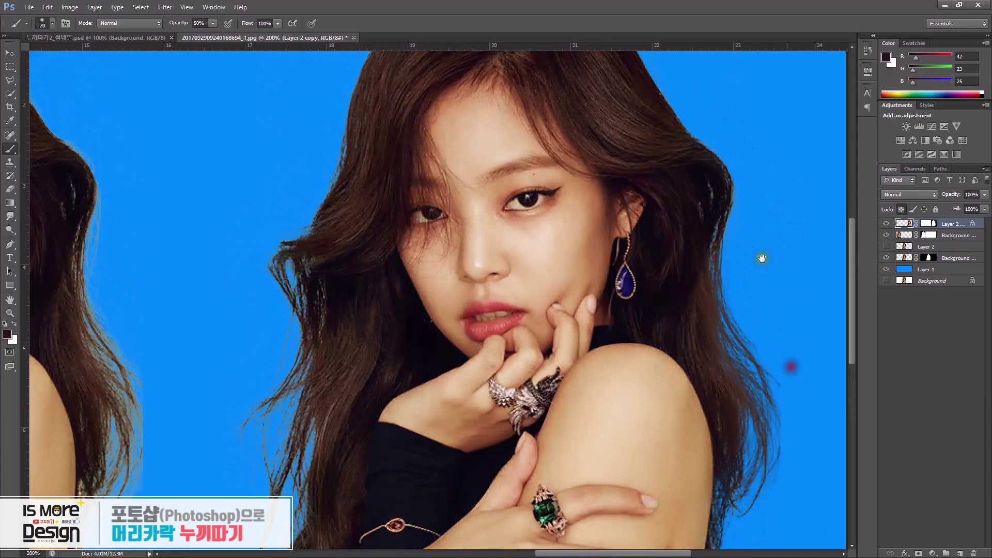
pyautogui.keyDown('alt'); pyautogui.click(695, 260); pyautogui.keyUp('alt')
pyautogui.press(']')
pyautogui.press(']')
pyautogui.press(']')
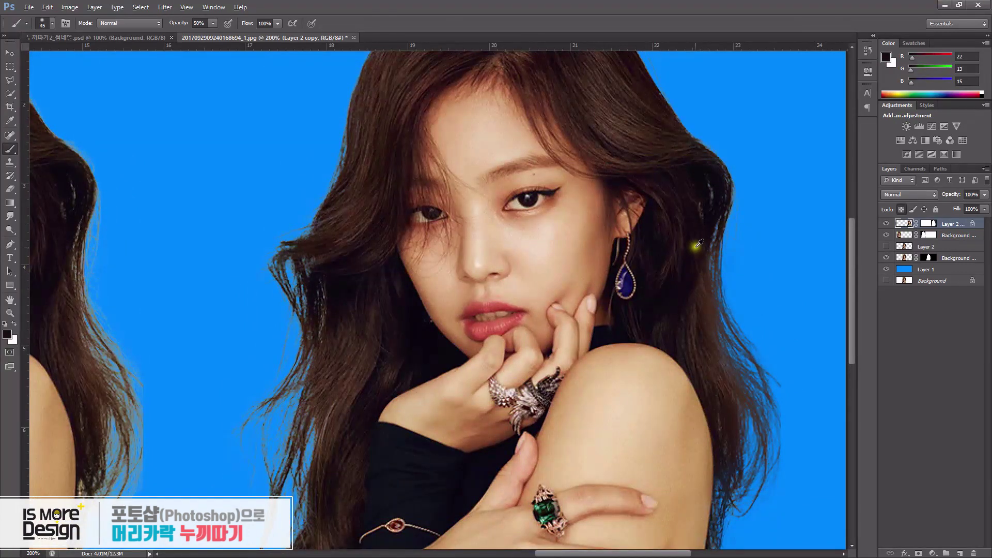
pyautogui.keyDown('alt'); pyautogui.click(694, 256); pyautogui.keyUp('alt')
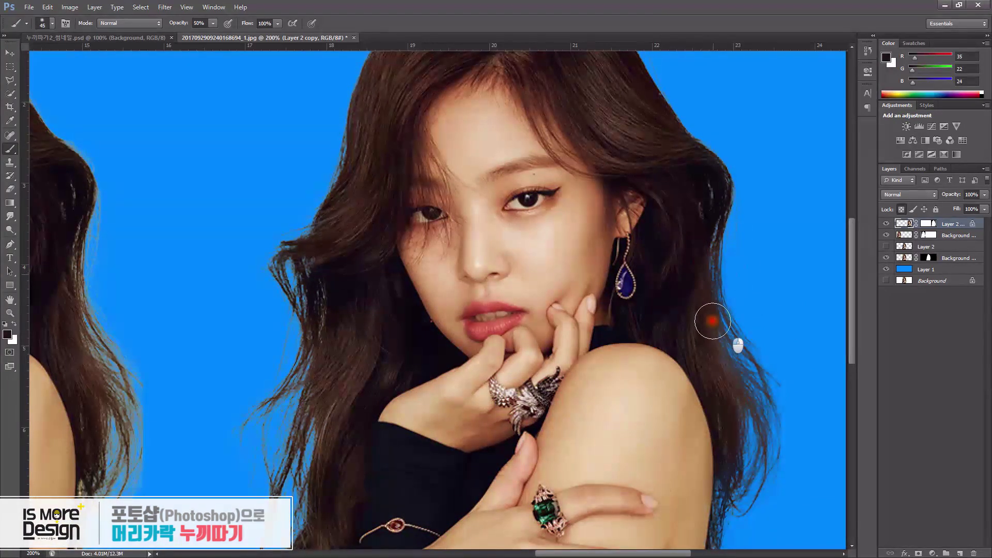
pyautogui.keyDown('alt'); pyautogui.click(733, 181); pyautogui.keyUp('alt')
pyautogui.moveTo(730, 116); pyautogui.dragTo(749, 250)
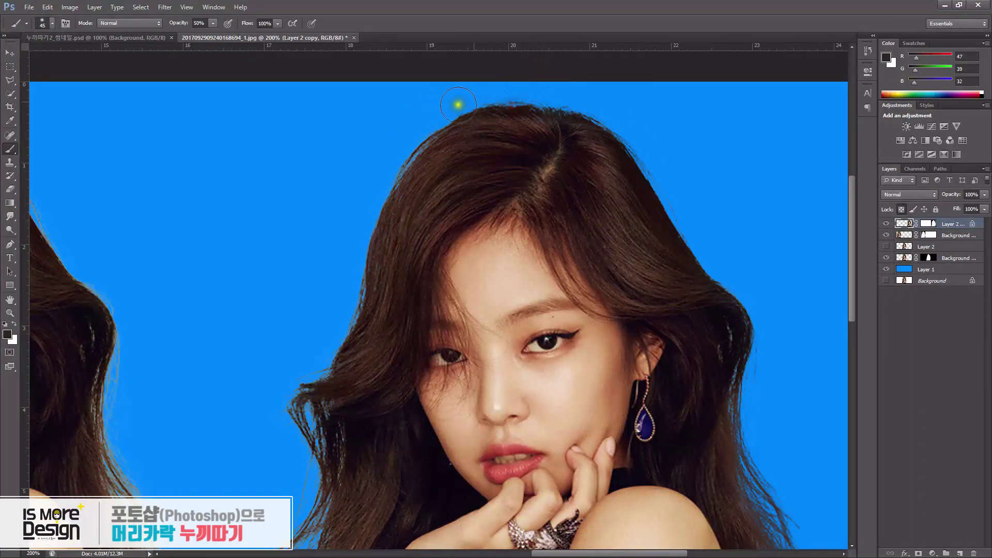
# Paint sampled browns (RGB 69, 41, 30 and 66, 60, 57) along the third cutout's outer hair edge from crown to flared curl.
pyautogui.keyDown('alt'); pyautogui.click(428, 151); pyautogui.keyUp('alt')
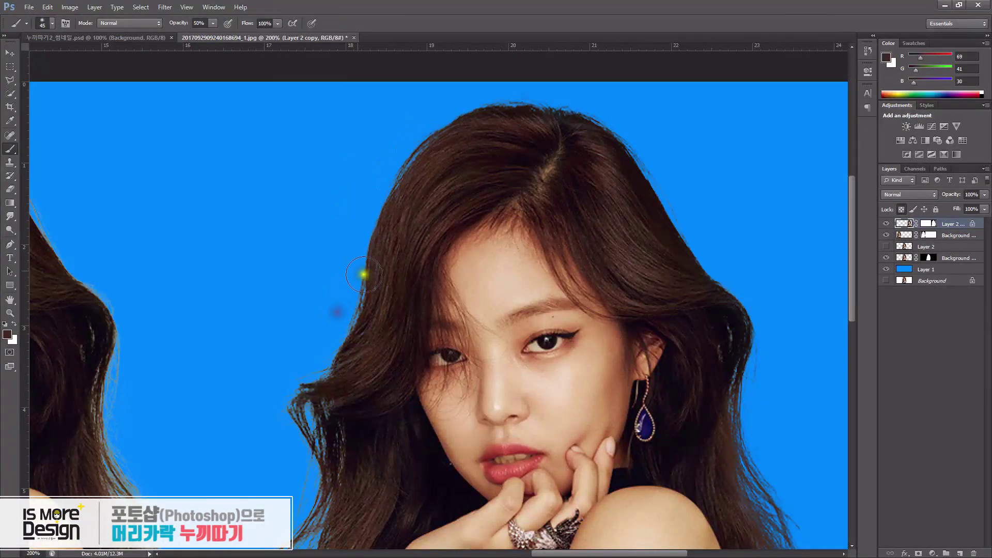
pyautogui.moveTo(446, 188); pyautogui.dragTo(559, 141)
pyautogui.keyDown('alt'); pyautogui.click(472, 207); pyautogui.keyUp('alt')
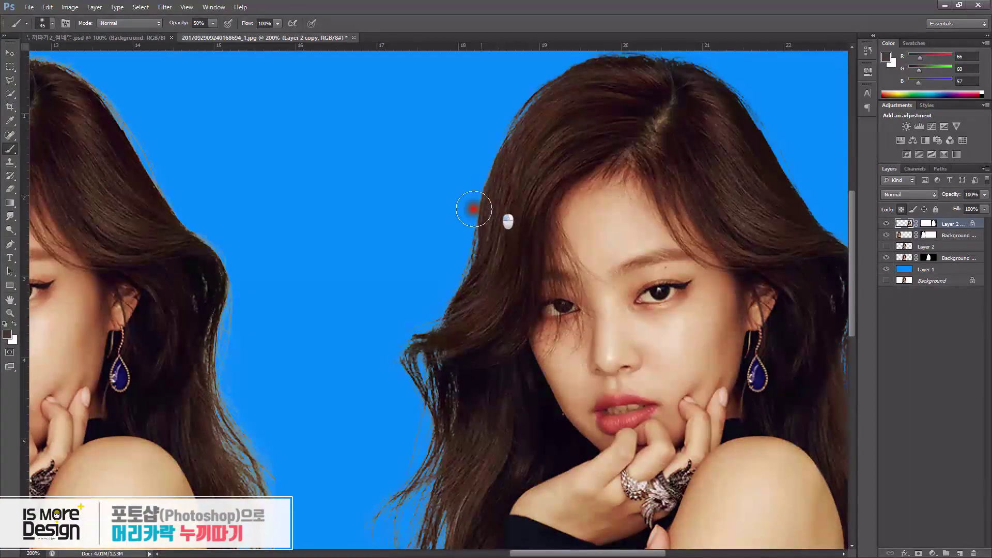
pyautogui.keyDown('alt'); pyautogui.click(433, 337); pyautogui.keyUp('alt')
pyautogui.moveTo(508, 241); pyautogui.dragTo(574, 217)
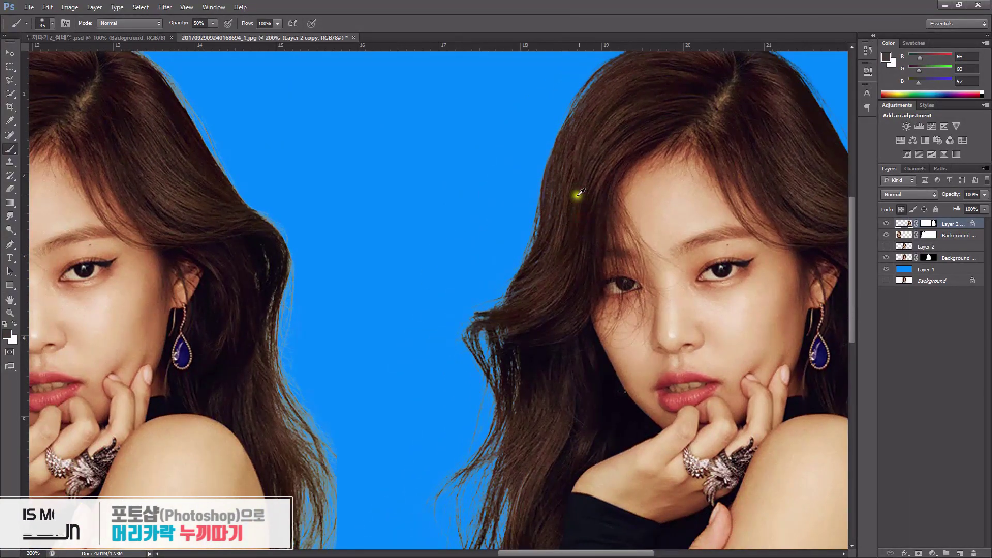
# Blend sampled reddish brown (RGB 61, 36, 30) into the flared curl and the loose strands hanging below it.
pyautogui.keyDown('alt'); pyautogui.click(515, 288); pyautogui.keyUp('alt')
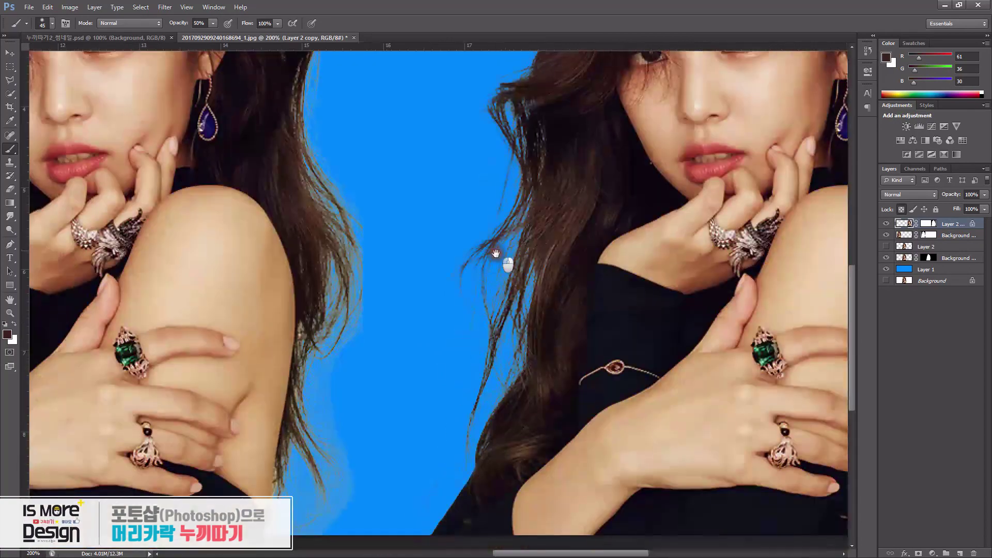
pyautogui.keyDown('alt'); pyautogui.click(472, 195); pyautogui.keyUp('alt')
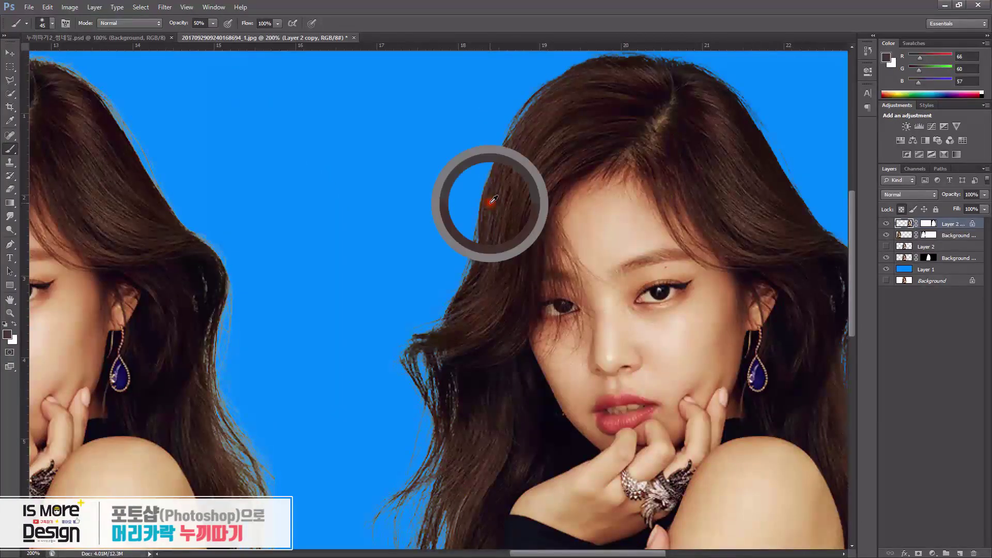
pyautogui.keyDown('alt'); pyautogui.click(433, 335); pyautogui.keyUp('alt')
pyautogui.moveTo(499, 243); pyautogui.dragTo(584, 204)
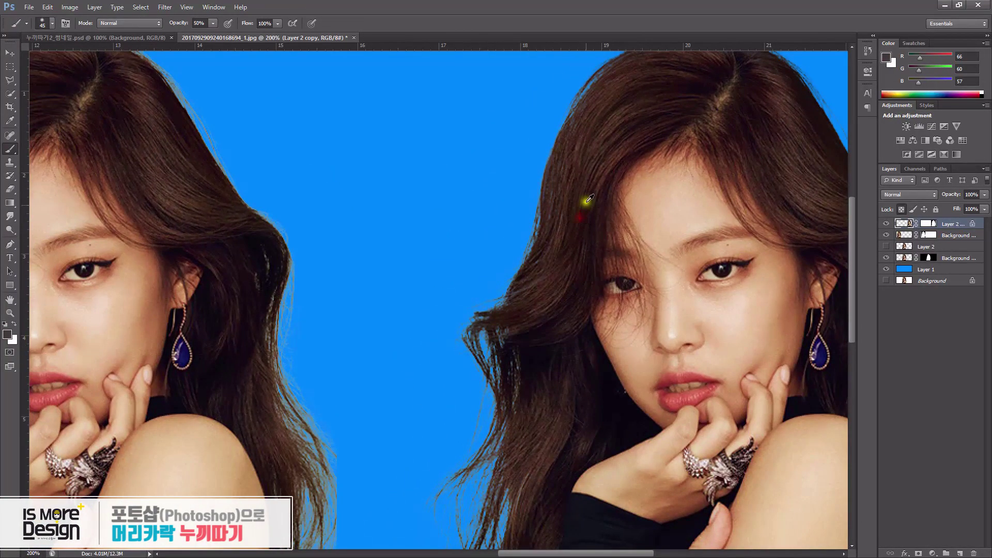
pyautogui.keyDown('alt'); pyautogui.click(567, 193); pyautogui.keyUp('alt')
pyautogui.moveTo(514, 295)
pyautogui.mouseDown()
pyautogui.moveTo(427, 350)
pyautogui.moveTo(471, 401)
pyautogui.moveTo(443, 488)
pyautogui.moveTo(472, 385)
pyautogui.mouseUp()
pyautogui.moveTo(470, 485)
pyautogui.mouseDown()
pyautogui.moveTo(496, 256)
pyautogui.moveTo(443, 488)
pyautogui.mouseUp()
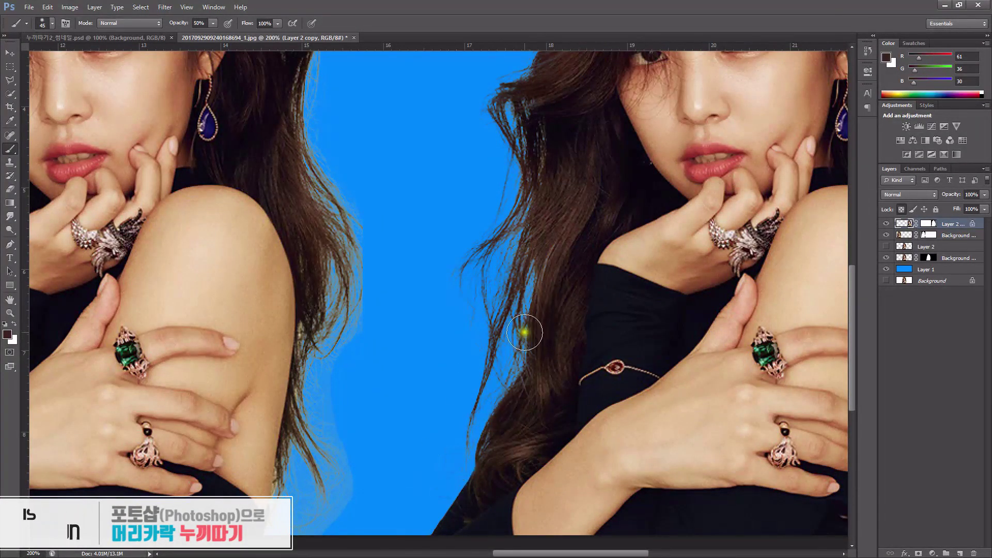
# Recolor the lower hair edge down to the black sleeve with sampled browns (RGB 47, 31, 16; 75, 56, 41; 38, 24, 24).
pyautogui.keyDown('alt'); pyautogui.click(544, 251); pyautogui.keyUp('alt')
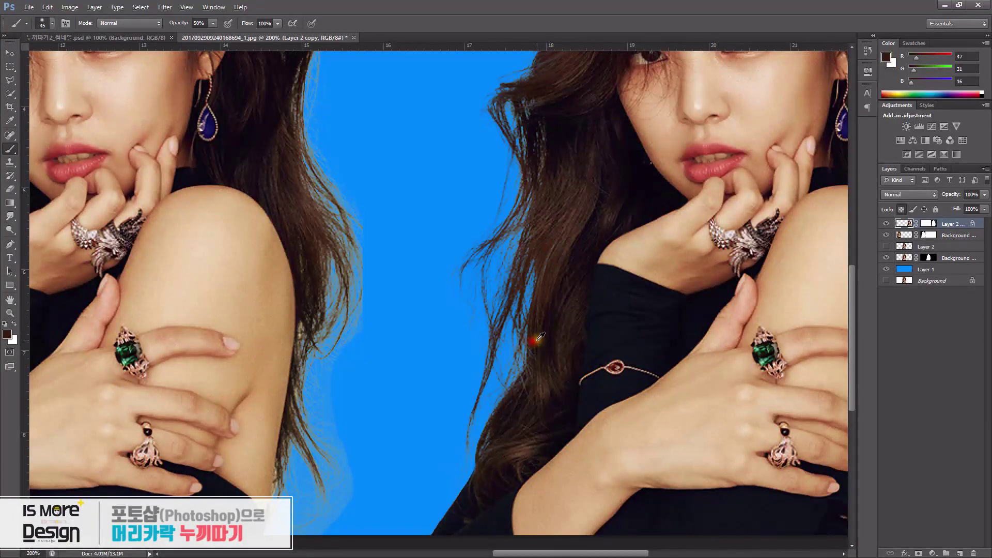
pyautogui.keyDown('alt'); pyautogui.click(541, 379); pyautogui.keyUp('alt')
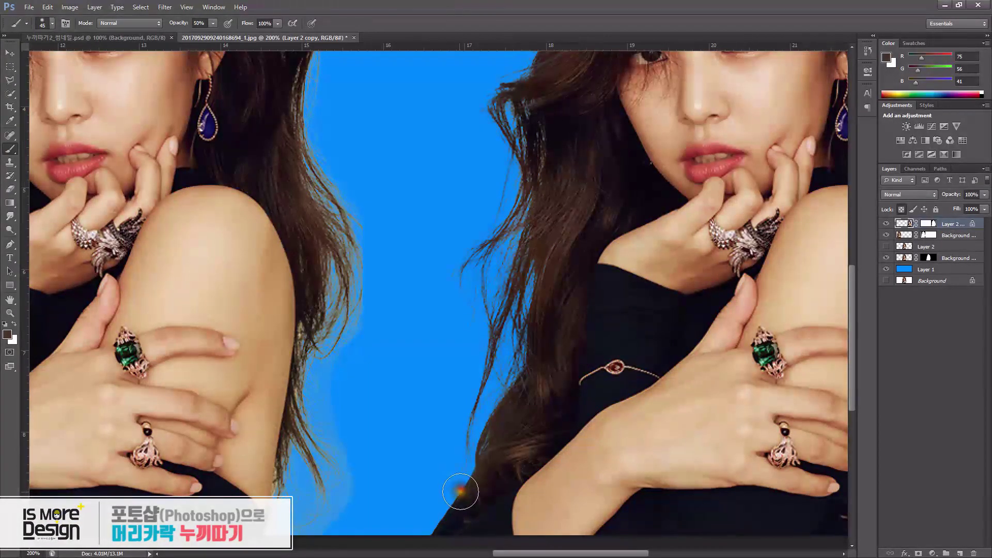
pyautogui.moveTo(517, 416); pyautogui.dragTo(575, 341)
pyautogui.keyDown('alt'); pyautogui.click(575, 326); pyautogui.keyUp('alt')
pyautogui.click(505, 417)
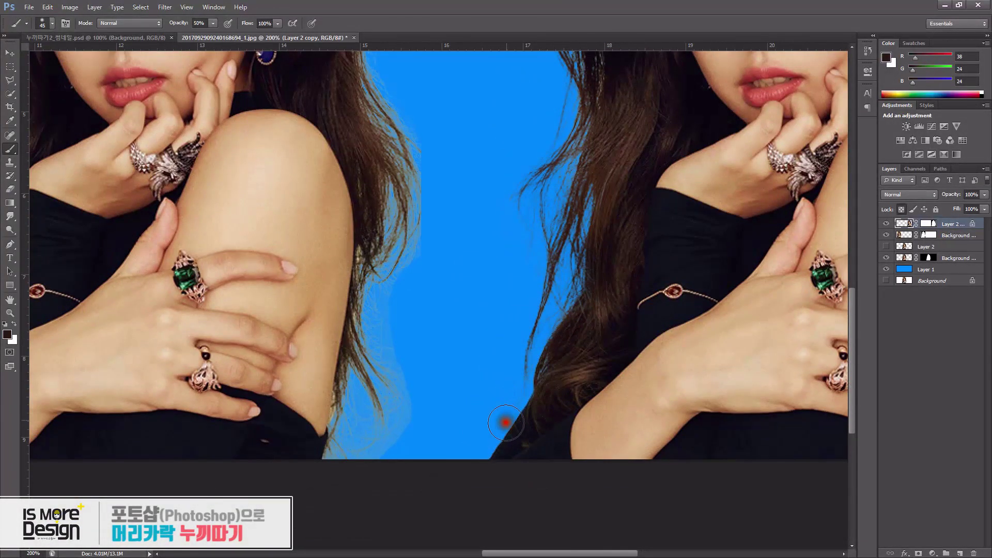
pyautogui.hotkey('ctrl', '0')
pyautogui.press('v')
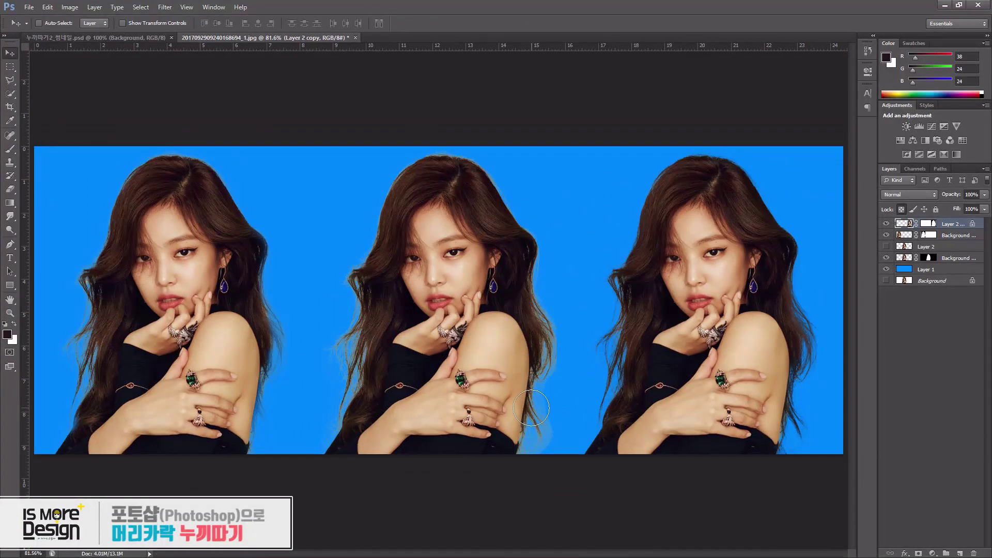
# On the Layer 2 copy mask, hide the stray outer strands beside the upper arm with a black 20 px brush.
pyautogui.press('z')
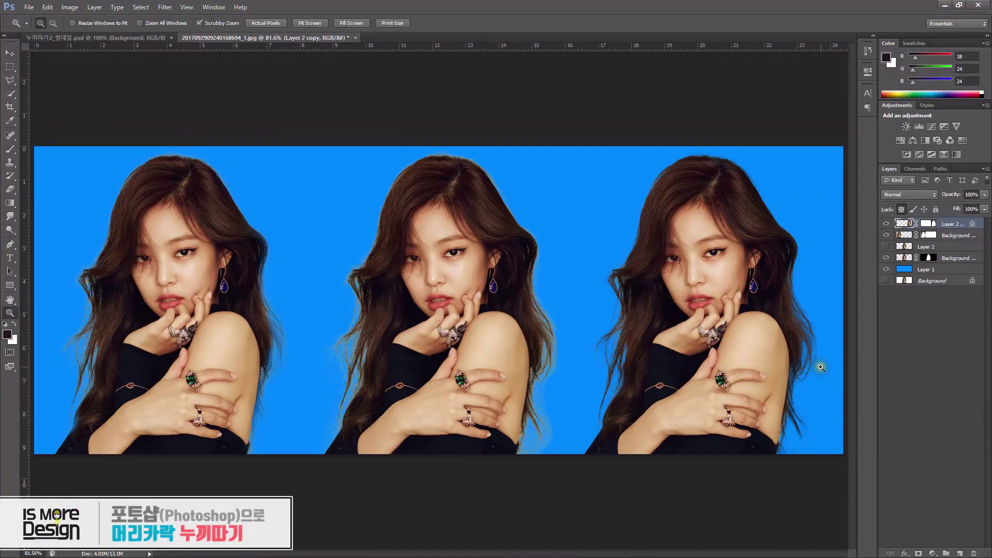
pyautogui.moveTo(821, 364); pyautogui.dragTo(831, 326)
pyautogui.click(935, 222)
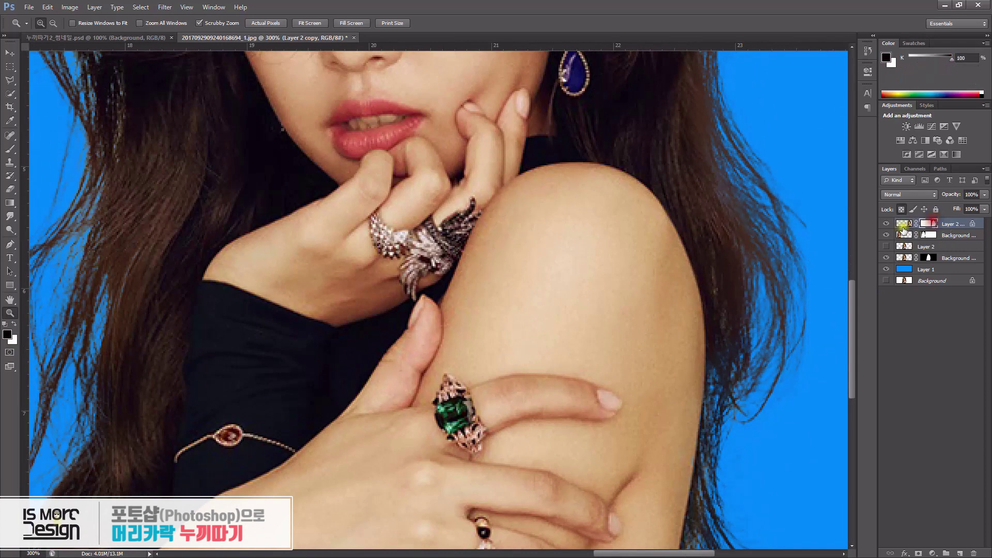
pyautogui.press('b')
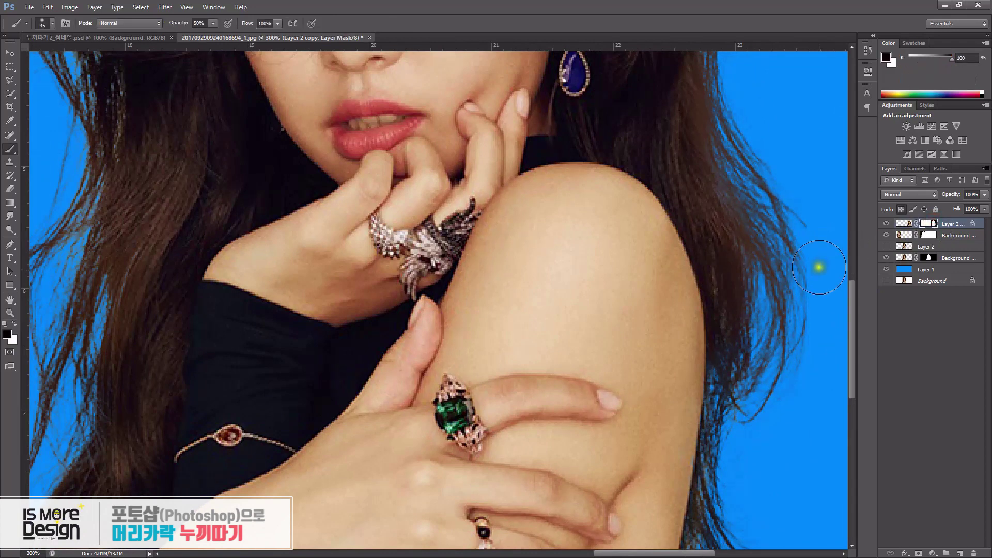
pyautogui.press('[')
pyautogui.press('[')
pyautogui.moveTo(820, 312)
pyautogui.mouseDown()
pyautogui.moveTo(820, 343)
pyautogui.moveTo(820, 237)
pyautogui.moveTo(828, 327)
pyautogui.moveTo(808, 356)
pyautogui.moveTo(820, 317)
pyautogui.moveTo(811, 250)
pyautogui.moveTo(827, 248)
pyautogui.moveTo(806, 378)
pyautogui.moveTo(809, 332)
pyautogui.moveTo(832, 303)
pyautogui.moveTo(808, 361)
pyautogui.moveTo(810, 299)
pyautogui.mouseUp()
pyautogui.press(']')
pyautogui.press(']')
pyautogui.press(']')
pyautogui.press(']')
pyautogui.press(']')
pyautogui.press('[')
pyautogui.press('[')
pyautogui.press('[')
pyautogui.click(819, 316)
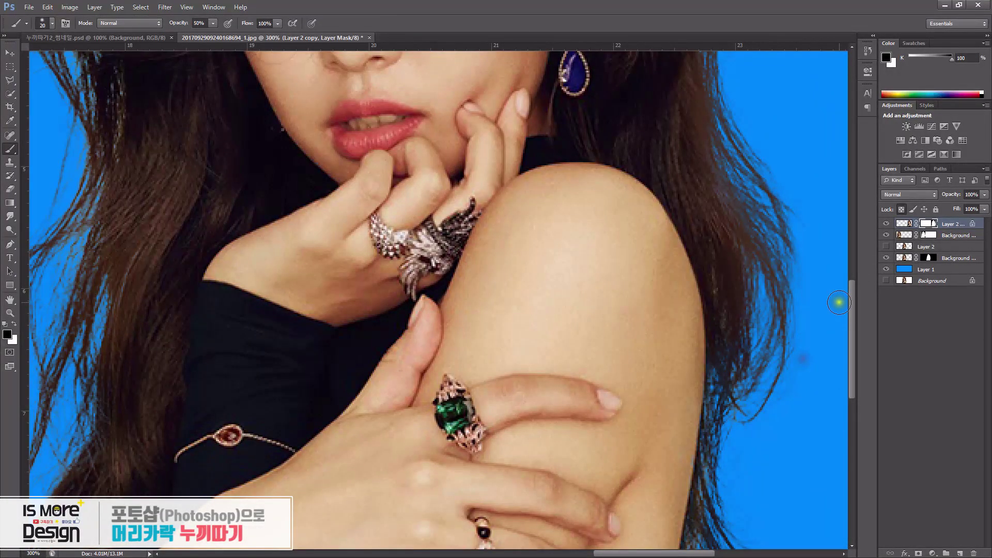
pyautogui.hotkey('ctrl', '0')
pyautogui.press('v')
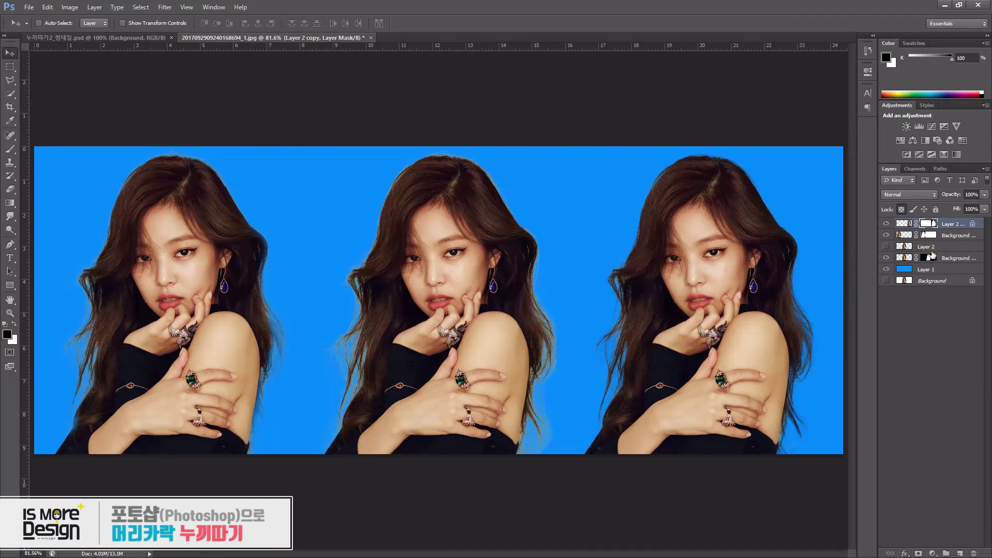
pyautogui.press('z')
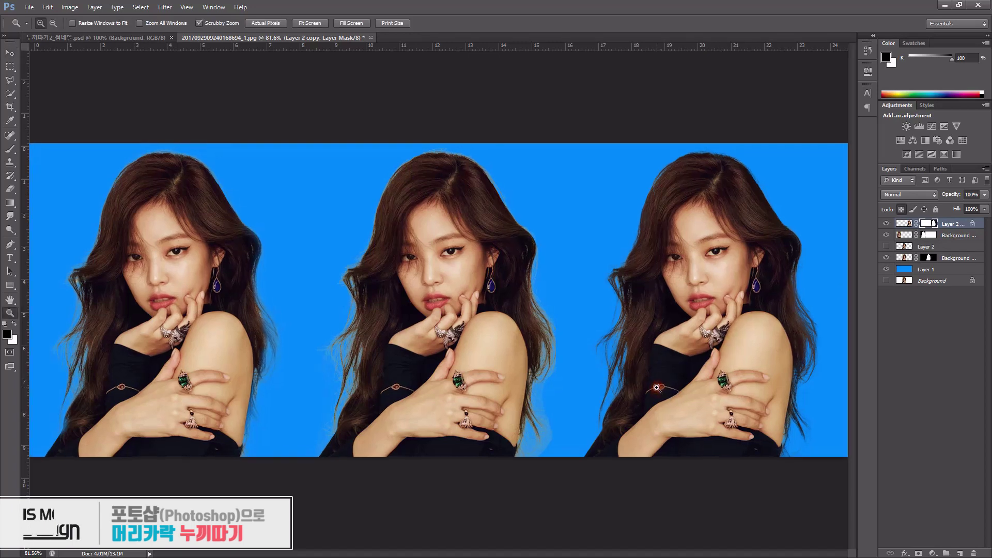
pyautogui.click(733, 343)
pyautogui.moveTo(731, 432); pyautogui.dragTo(564, 316)
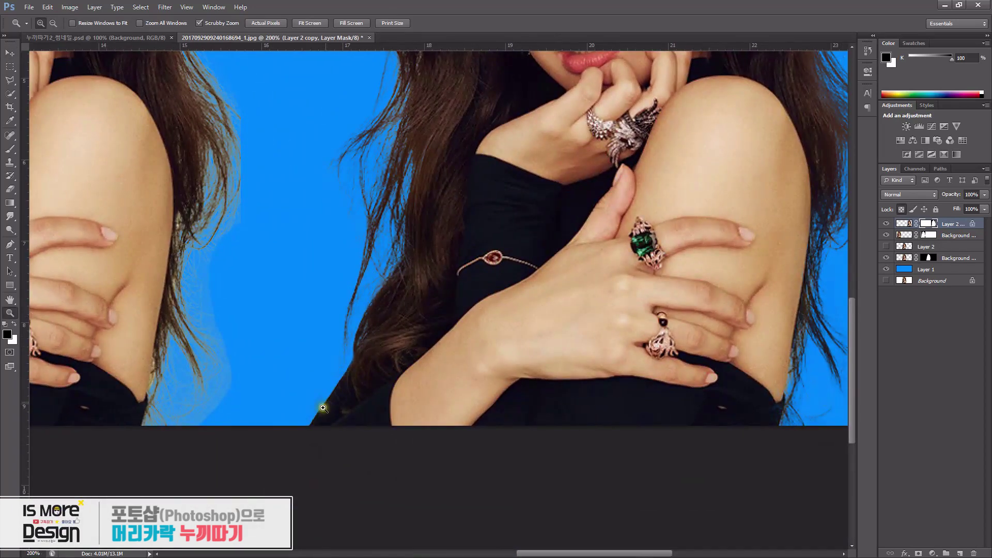
pyautogui.press('p')
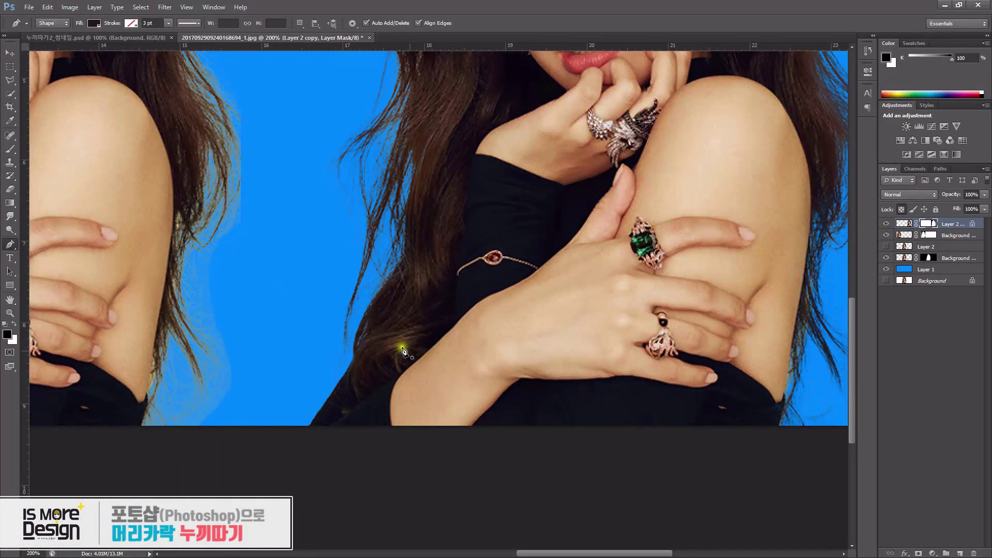
pyautogui.click(353, 361)
pyautogui.click(303, 438)
pyautogui.click(386, 448)
pyautogui.moveTo(452, 433); pyautogui.dragTo(454, 393)
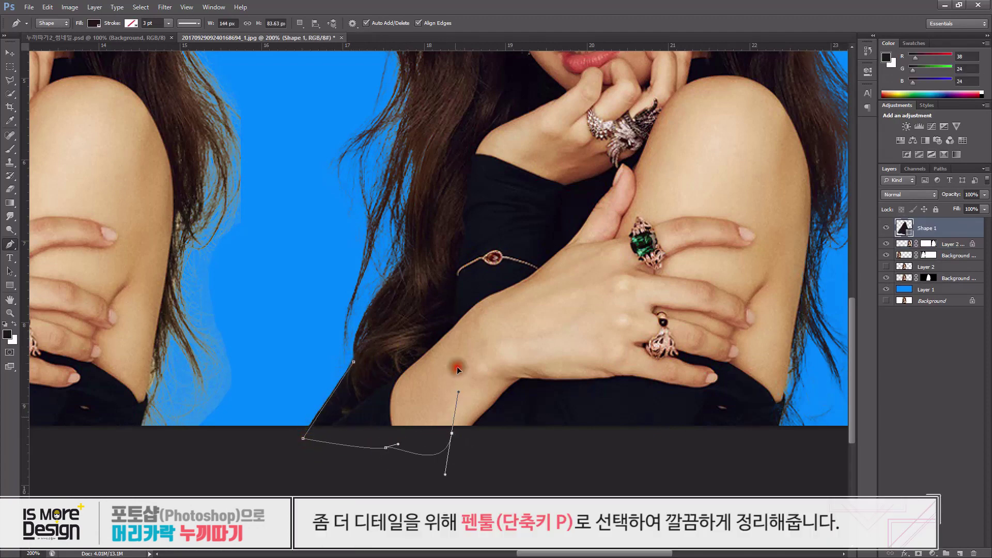
pyautogui.moveTo(450, 358); pyautogui.dragTo(438, 351)
pyautogui.click(383, 337)
pyautogui.hotkey('ctrl', 'alt', 'z')
pyautogui.hotkey('ctrl', 'alt', 'z')
pyautogui.hotkey('ctrl', 'alt', 'z')
pyautogui.hotkey('ctrl', 'alt', 'z')
pyautogui.hotkey('ctrl', 'alt', 'z')
pyautogui.hotkey('ctrl', 'alt', 'z')
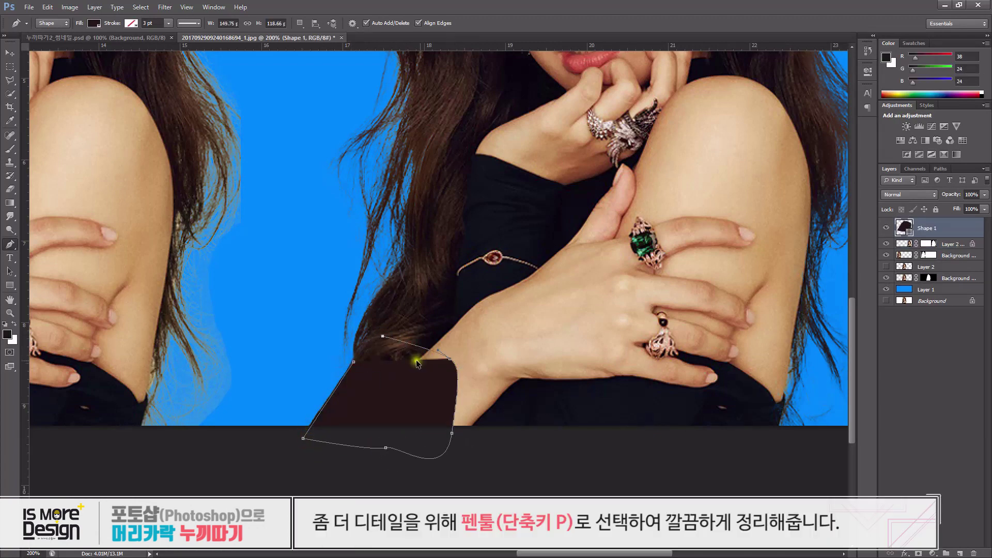
# Set the Pen tool to Path mode, outline the area outside the lower hair and sleeve edge, and convert it to a selection.
pyautogui.click(52, 23)
pyautogui.click(51, 35)
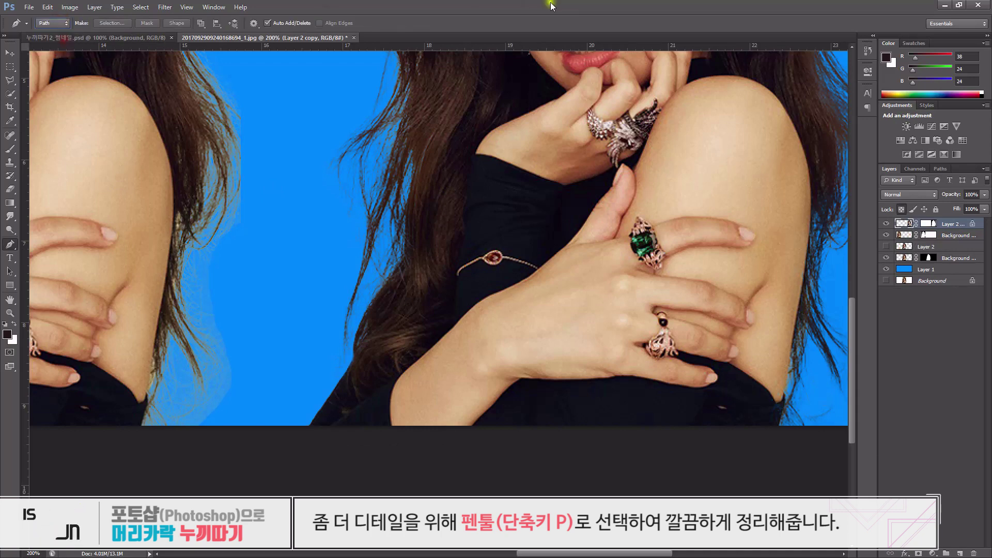
pyautogui.click(354, 357)
pyautogui.click(308, 430)
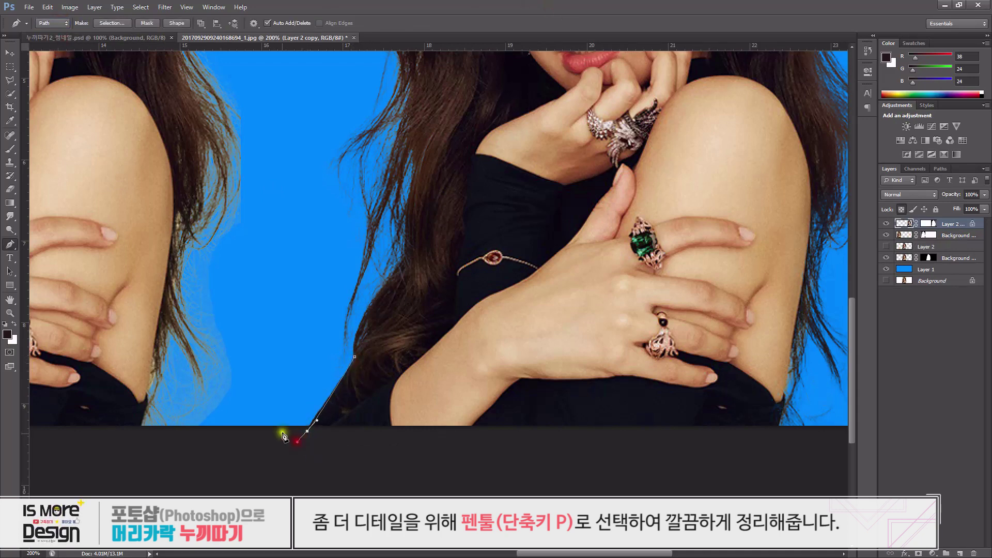
pyautogui.moveTo(282, 433); pyautogui.dragTo(316, 333)
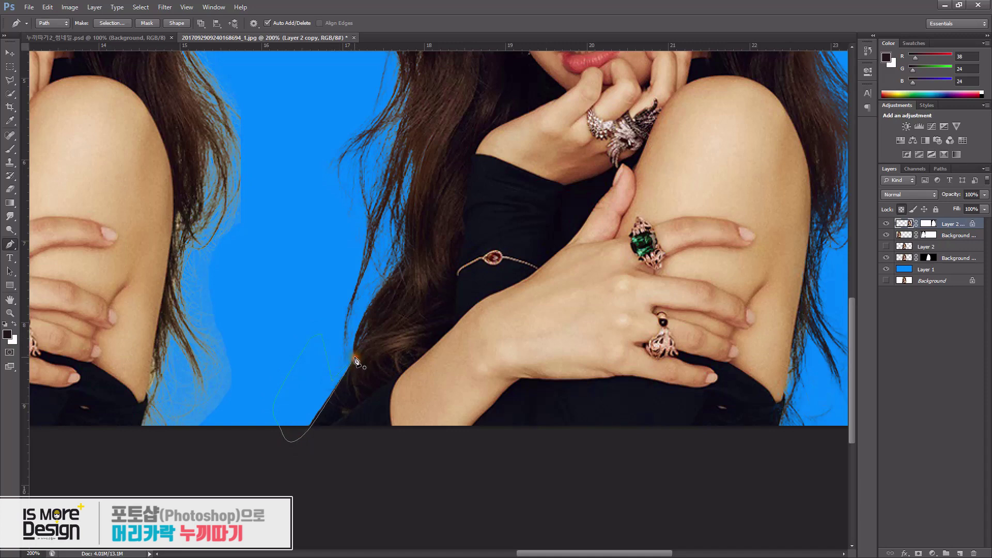
pyautogui.hotkey('ctrl', 'Return')
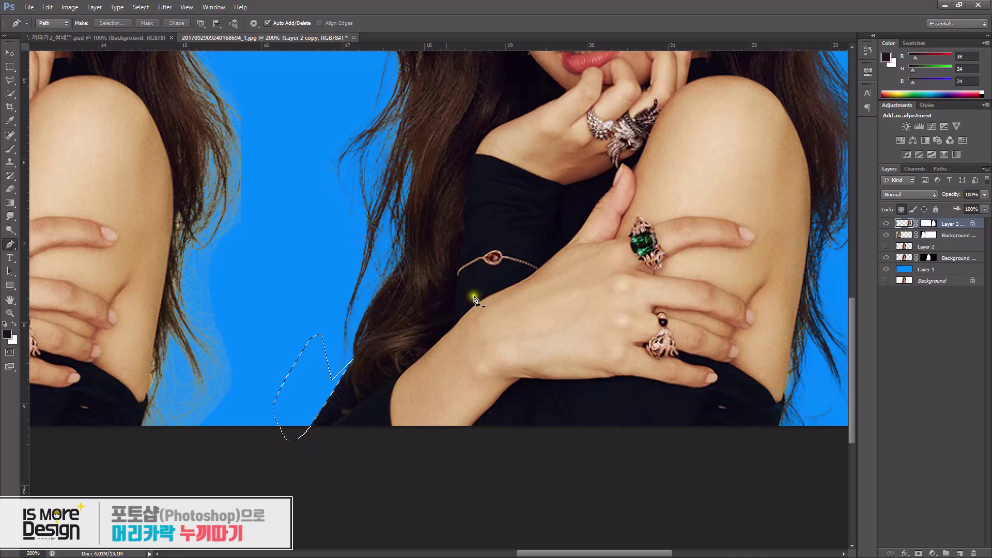
# Hide the selected area beside the sleeve on the Layer 2 copy mask and clear the selection.
pyautogui.click(929, 224)
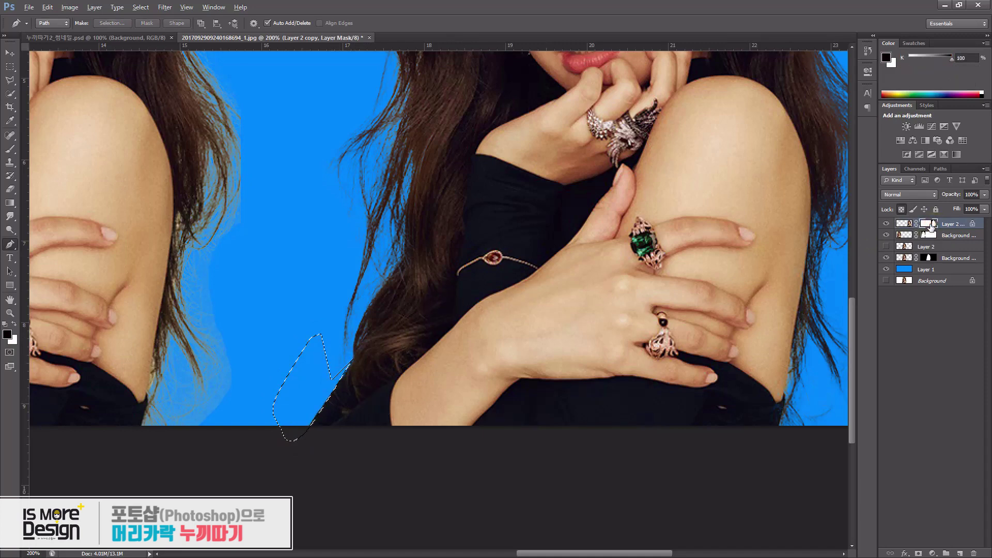
pyautogui.hotkey('ctrl', 'd')
pyautogui.press('v')
pyautogui.hotkey('ctrl', '0')
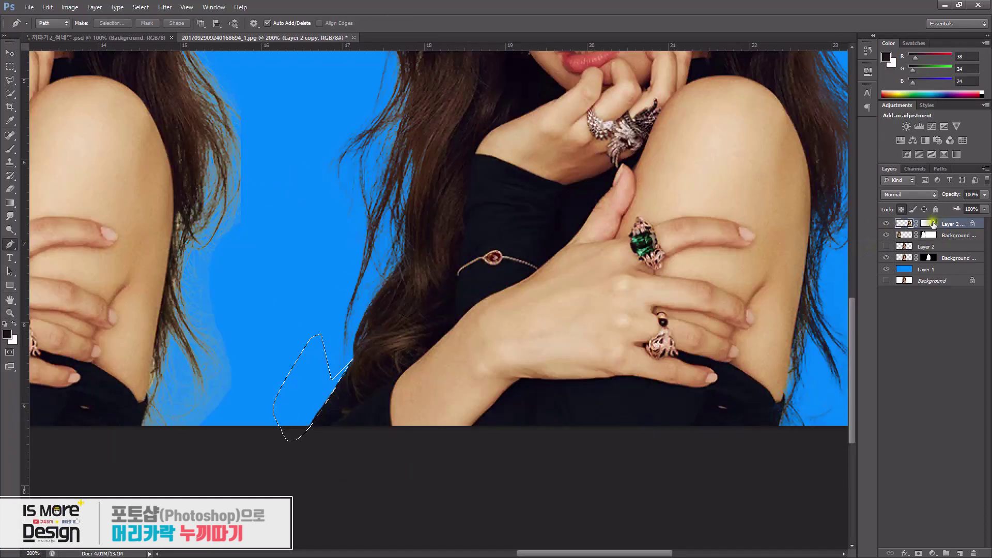
pyautogui.click(930, 224)
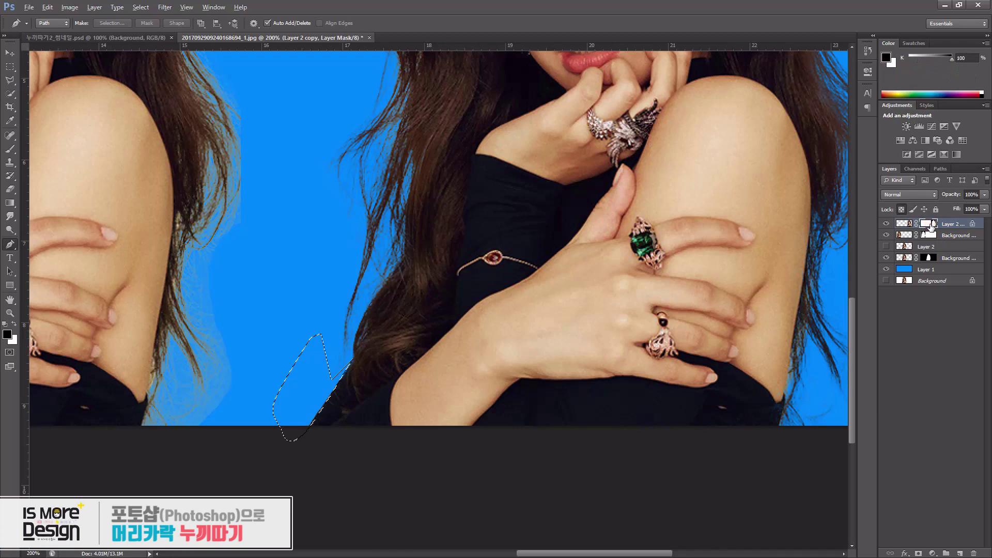
pyautogui.press('v')
pyautogui.hotkey('ctrl', '0')
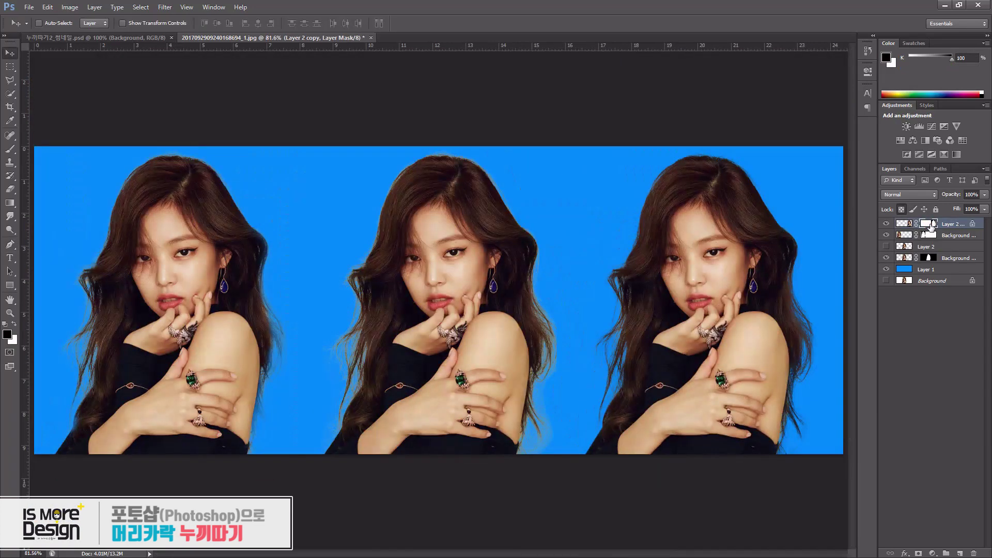